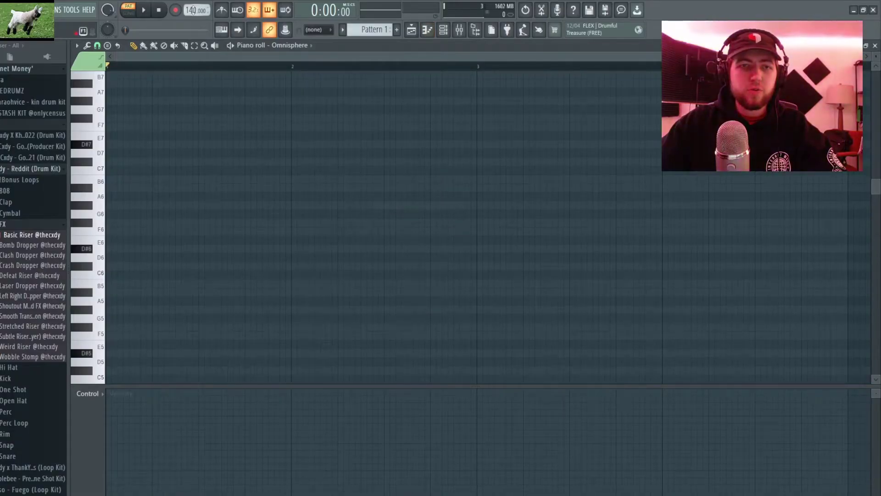
# Set the project tempo to 153 BPM.
pyautogui.moveTo(191, 10)
pyautogui.mouseDown()
pyautogui.moveTo(191, 23)
pyautogui.moveTo(191, 2)
pyautogui.mouseUp()
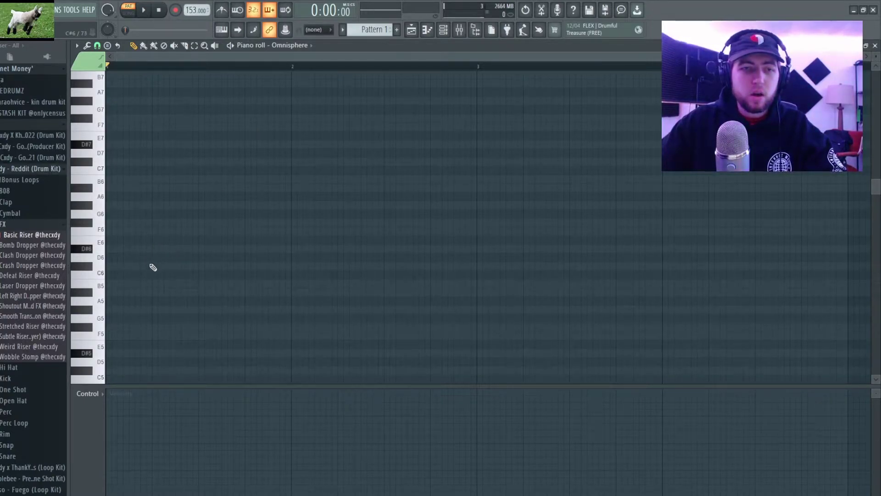
pyautogui.scroll(-6, 154, 269)
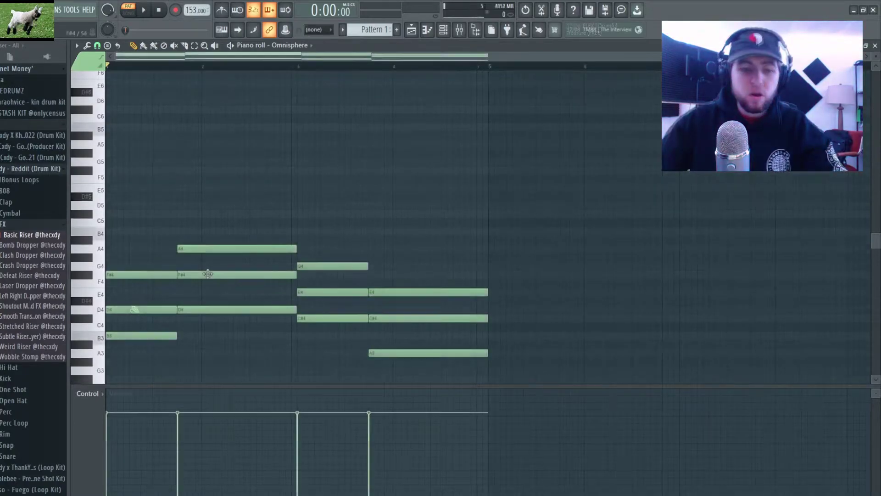
# Strum the stacked chords of the Omnisphere pattern with the Strumizer, keeping Preserve end on, and inspect the staggered note starts.
pyautogui.scroll(-4, 232, 250)
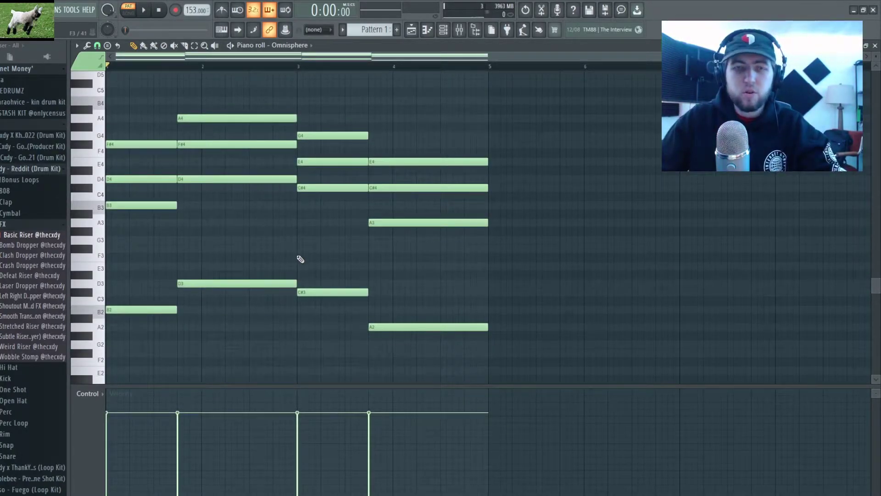
pyautogui.hotkey('alt', 's')
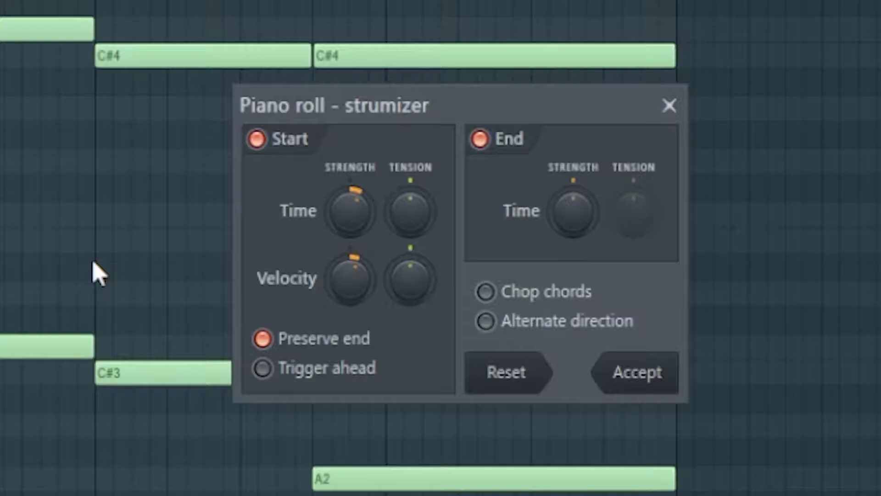
pyautogui.click(652, 372)
pyautogui.scroll(5, 307, 250)
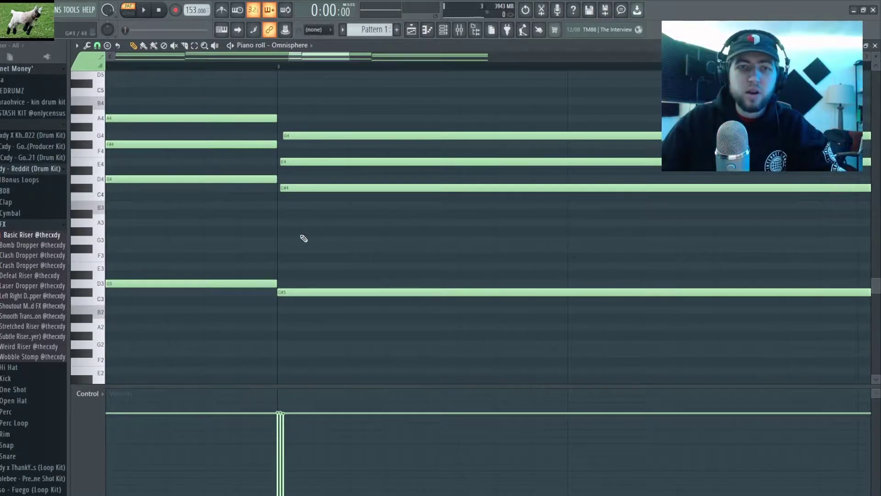
pyautogui.scroll(3, 302, 237)
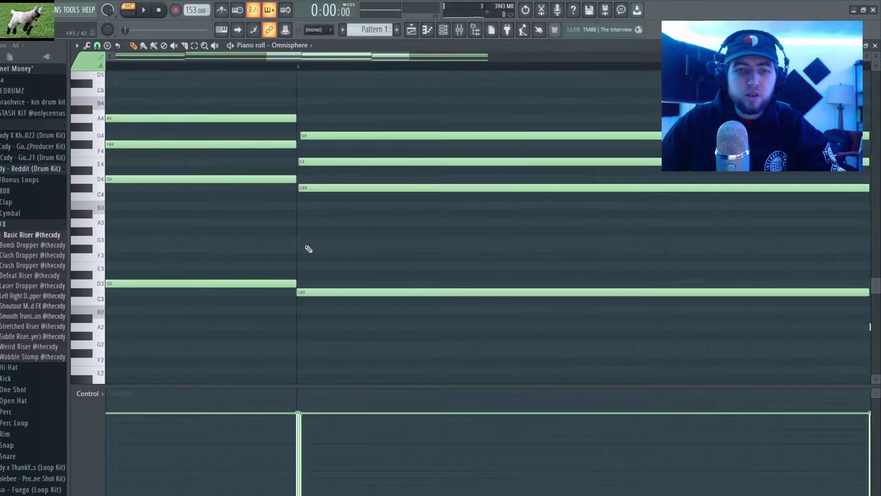
pyautogui.scroll(-6, 308, 249)
pyautogui.scroll(2, 307, 250)
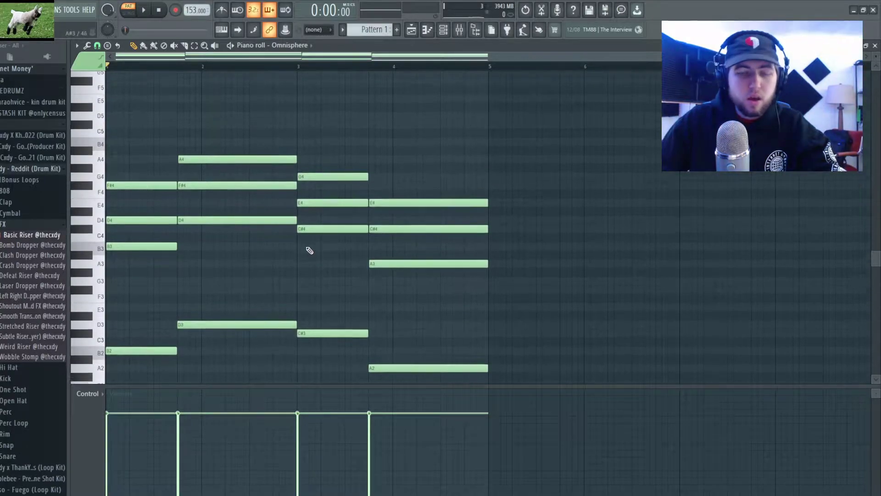
# Play back the strummed chord progression into bar 3.
pyautogui.scroll(2, 309, 250)
pyautogui.press('space')
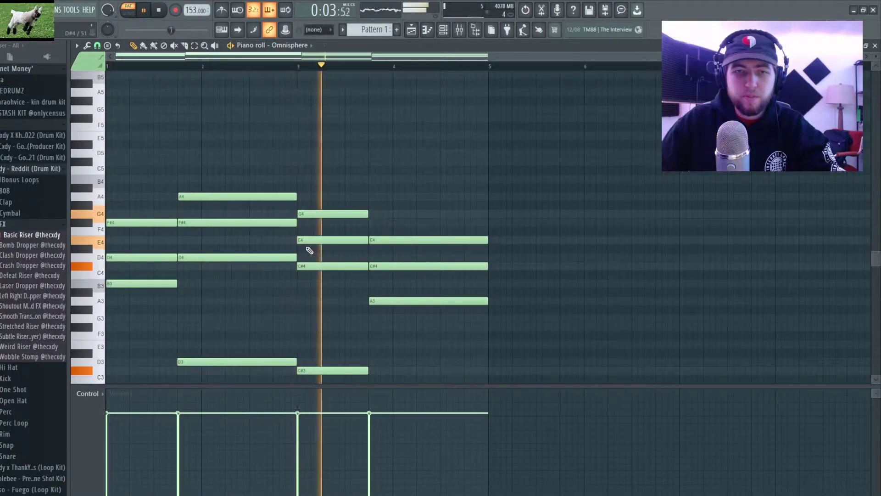
pyautogui.scroll(7, 184, 256)
pyautogui.press('space')
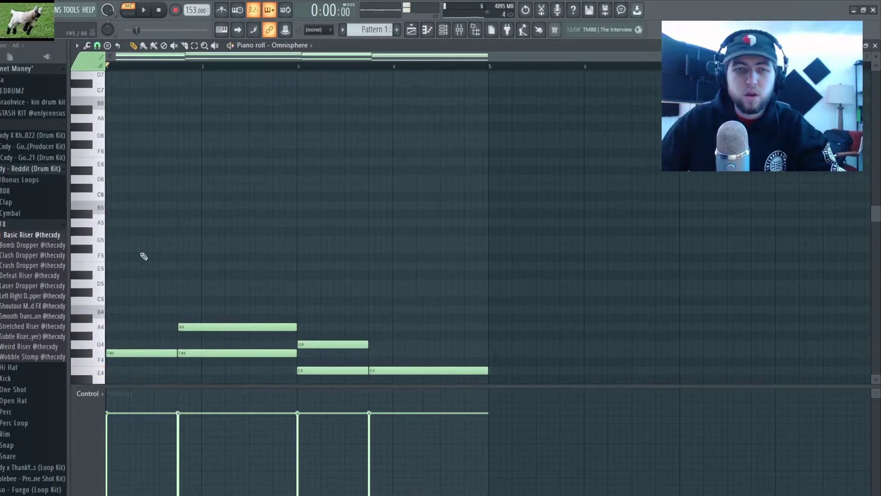
pyautogui.scroll(3, 117, 271)
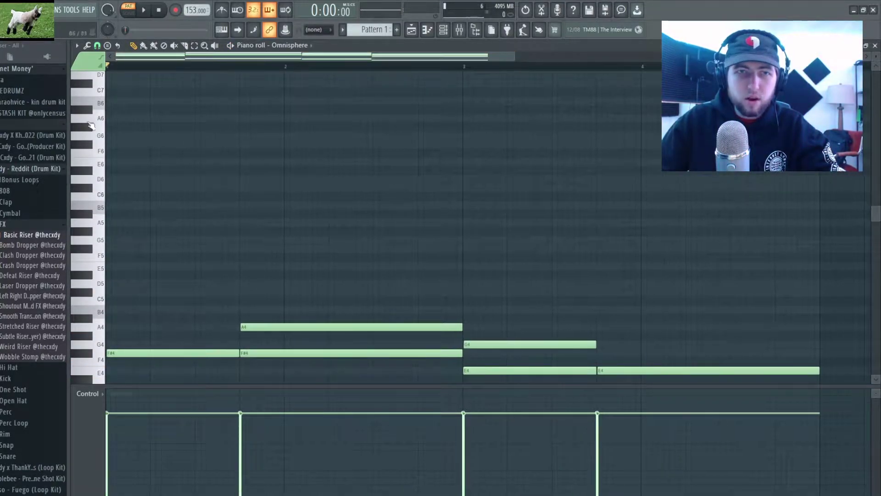
pyautogui.scroll(-9, 181, 257)
pyautogui.scroll(-3, 170, 244)
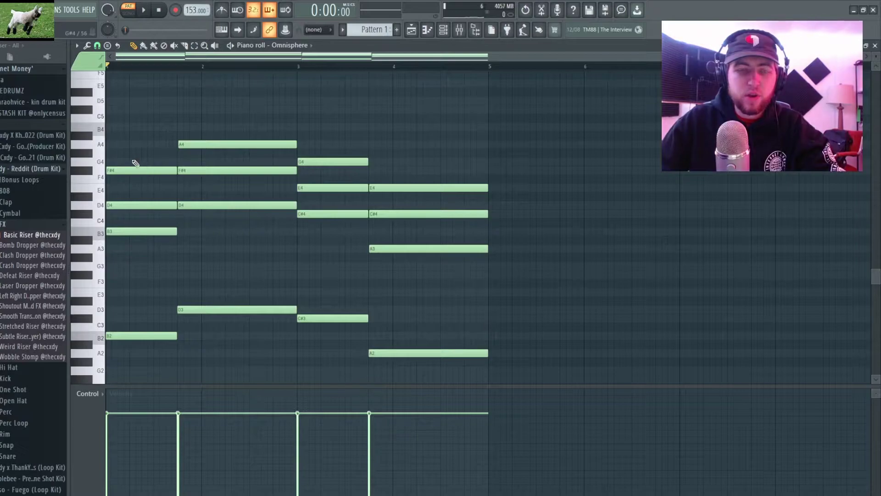
pyautogui.scroll(5, 134, 225)
pyautogui.scroll(4, 126, 198)
pyautogui.scroll(3, 157, 151)
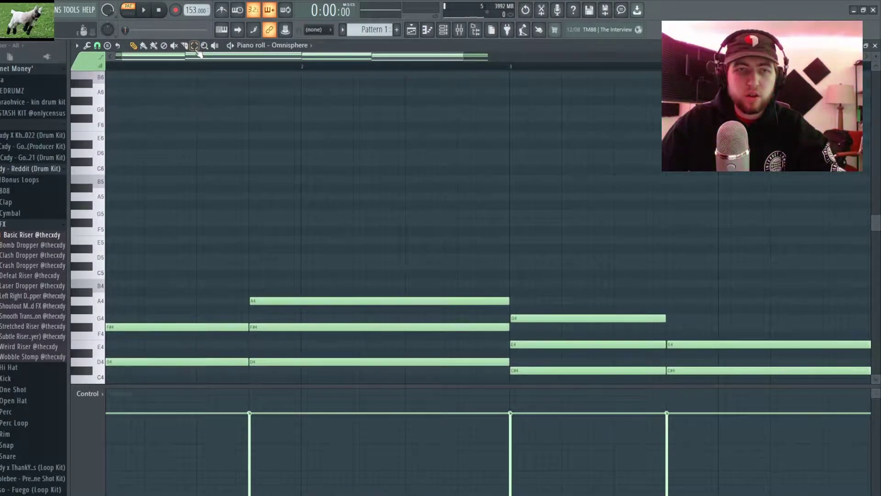
pyautogui.scroll(1, 99, 95)
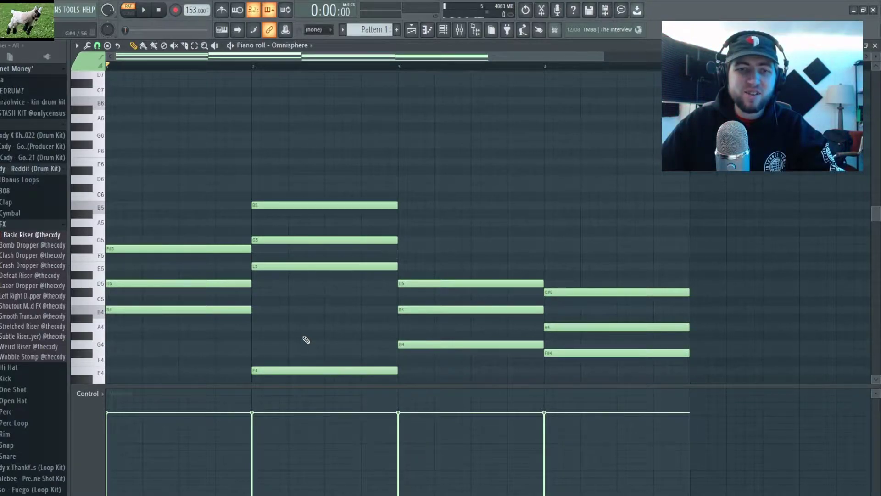
# Strum the four one-bar chords in the Omnisphere piano roll with the Strumizer, leaving their velocities unrandomized.
pyautogui.scroll(-5, 301, 312)
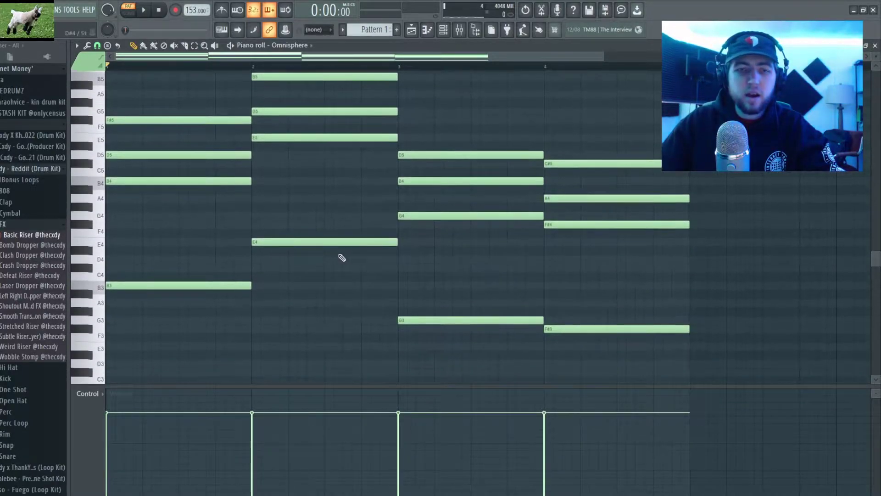
pyautogui.scroll(3, 528, 336)
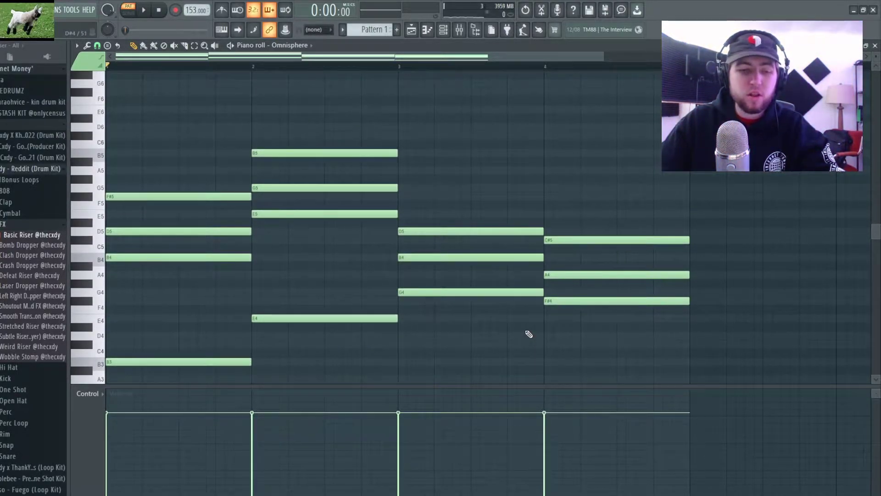
pyautogui.hotkey('alt', 'r')
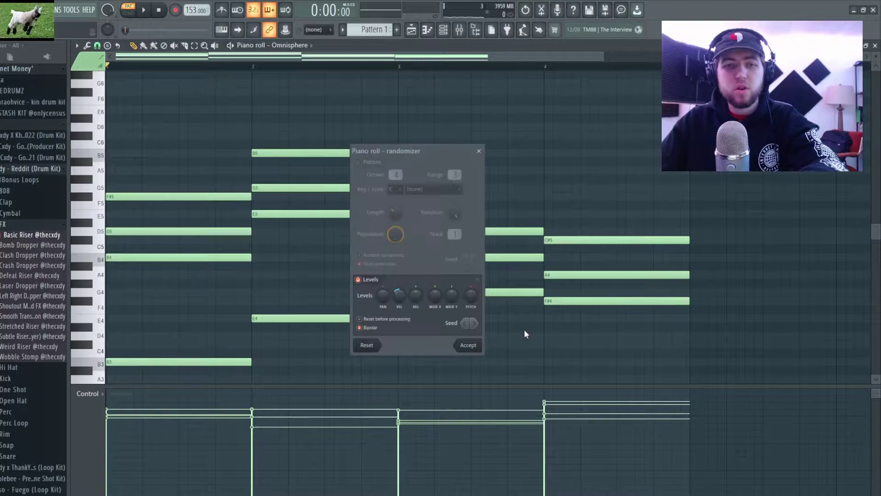
pyautogui.click(479, 151)
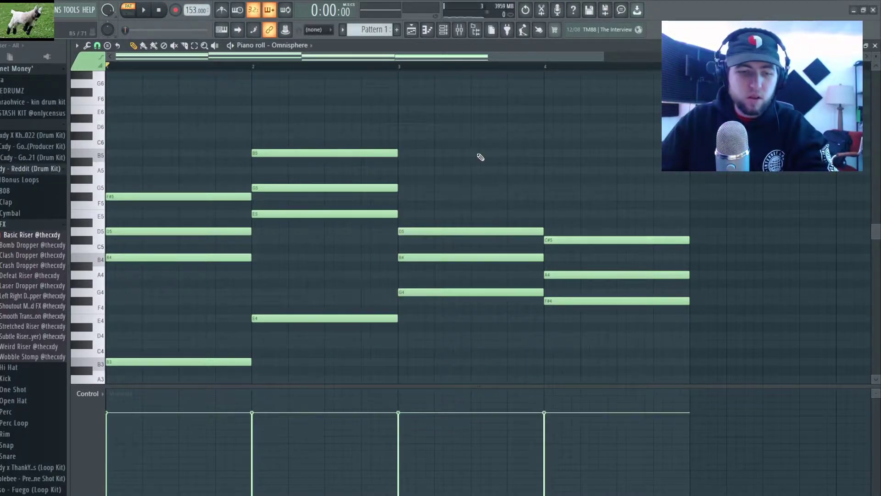
pyautogui.hotkey('alt', 's')
pyautogui.click(473, 289)
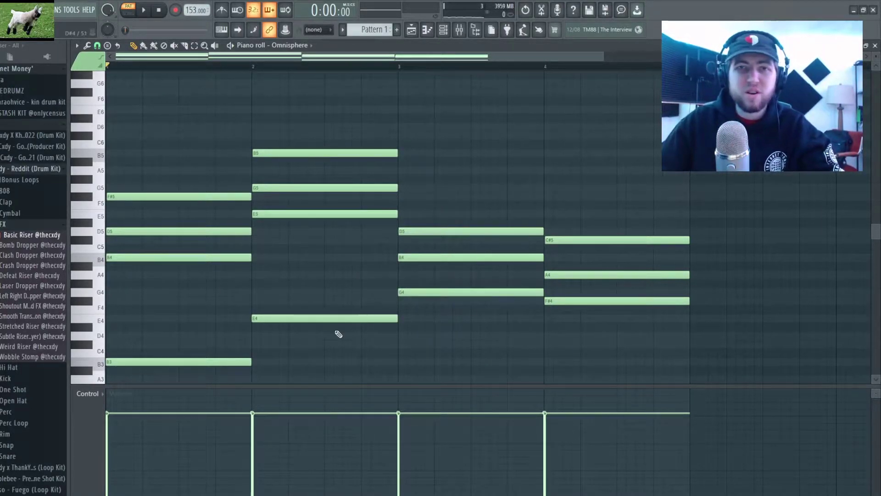
# Add a descending melody of overlapping C#8, B7, G7 and F#7 notes from late bar 2 through bar 3, and play it back.
pyautogui.scroll(4, 222, 316)
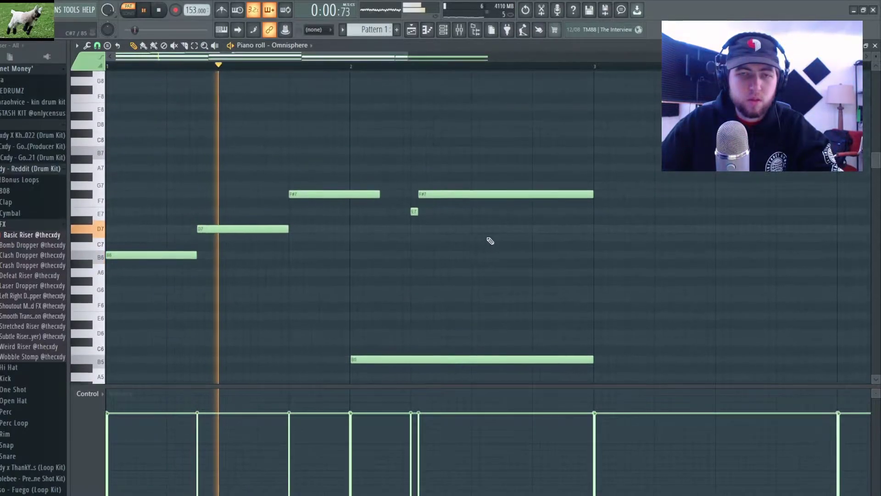
pyautogui.press('space')
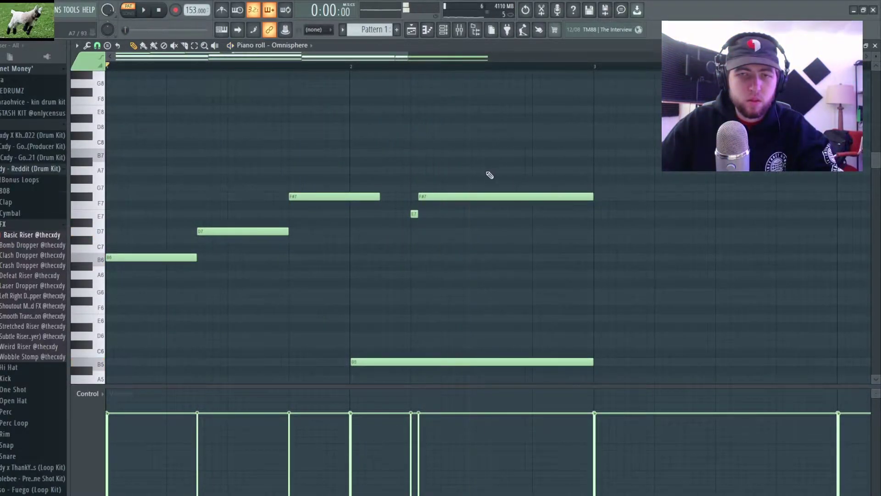
pyautogui.click(534, 136)
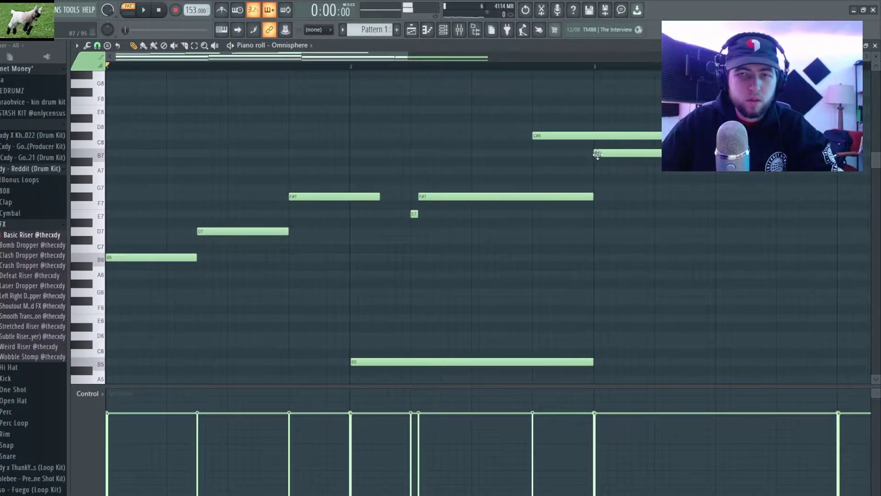
pyautogui.click(659, 189)
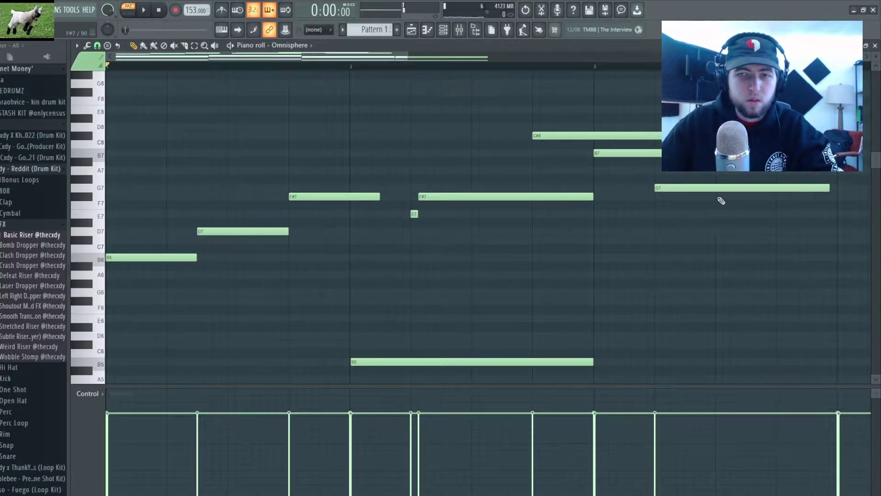
pyautogui.press('space')
pyautogui.scroll(-3, 476, 295)
pyautogui.hscroll(3, 399, 318)
pyautogui.scroll(2, 506, 242)
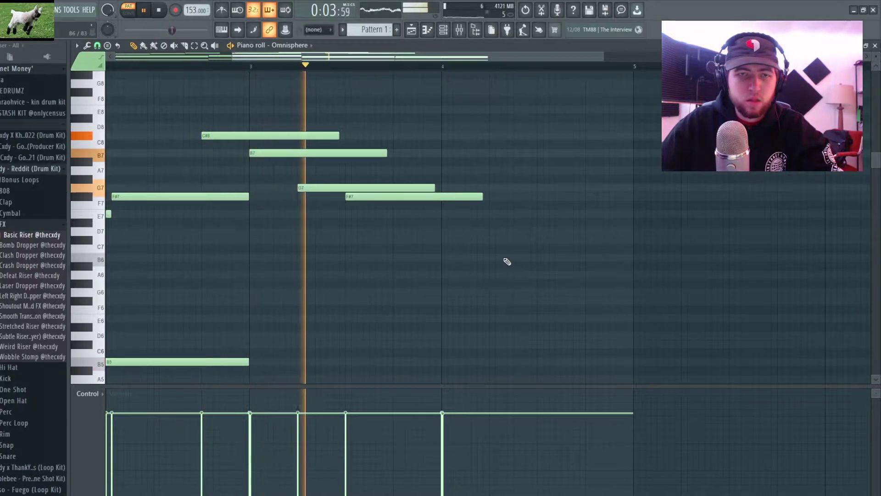
# Move bar 3's G7 and F#7 notes half a beat later and add a half-bar E7 at the start of bar 4.
pyautogui.press('space')
pyautogui.moveTo(331, 187); pyautogui.dragTo(399, 197)
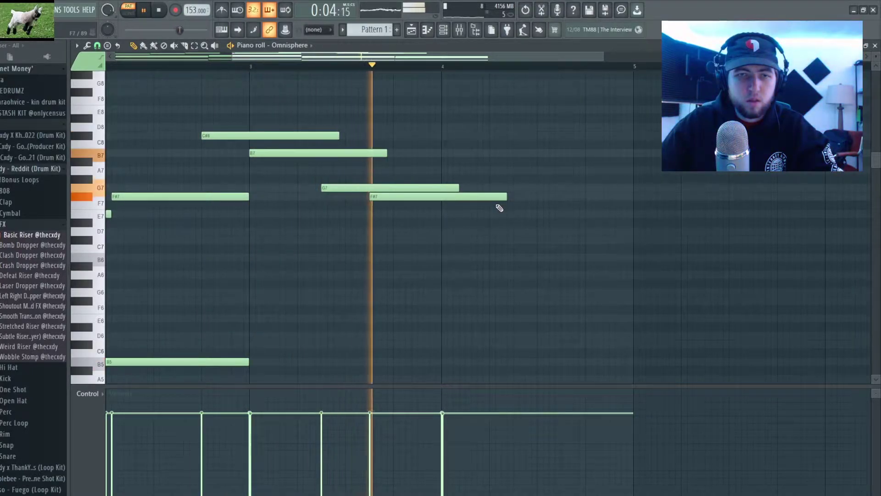
pyautogui.click(443, 214)
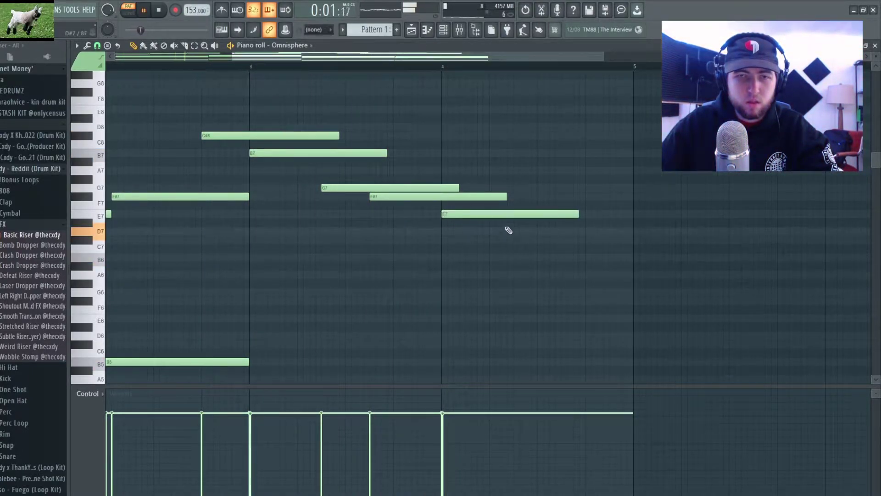
pyautogui.moveTo(578, 215); pyautogui.dragTo(537, 215)
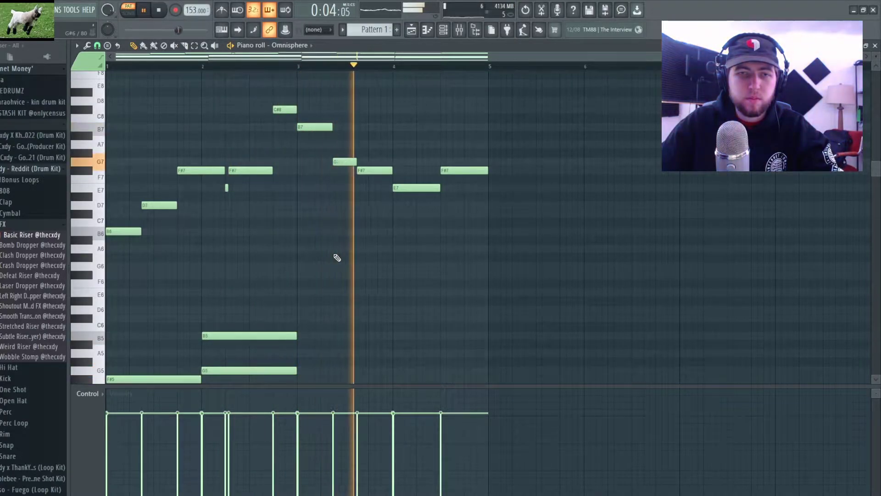
# Randomize the velocities of all chord and melody notes with the bipolar Levels randomizer, comparing before and after.
pyautogui.hotkey('alt', 'r')
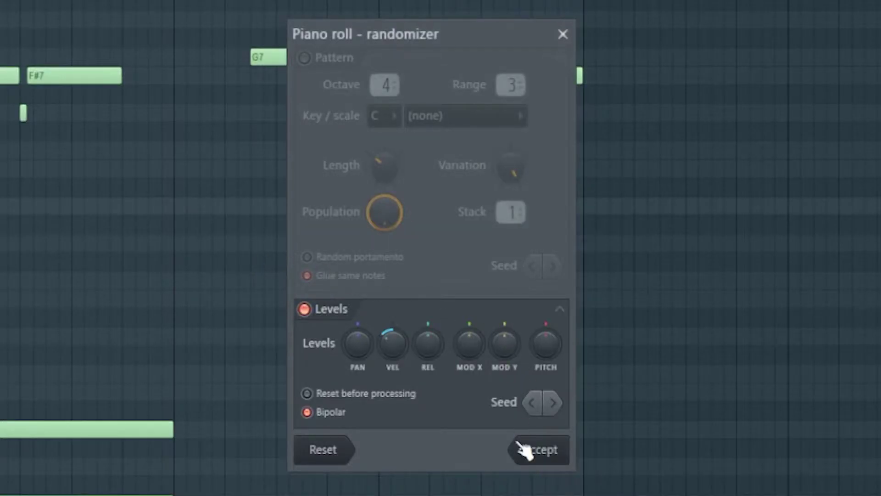
pyautogui.click(547, 450)
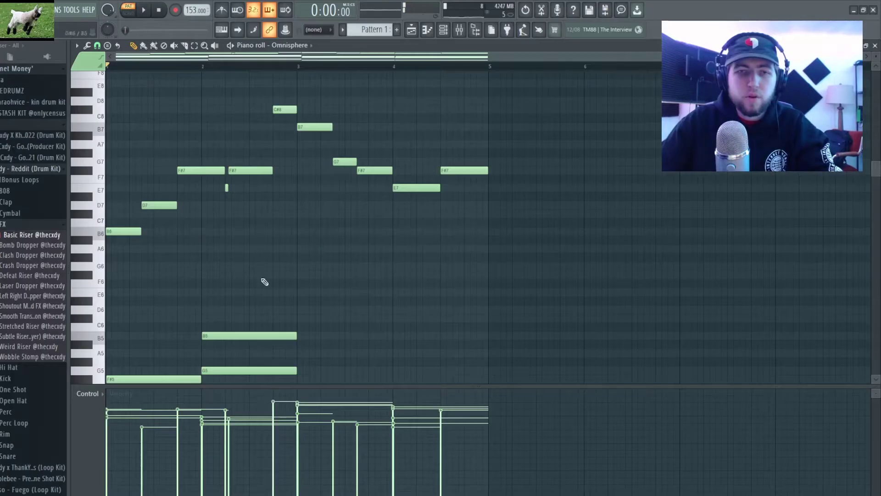
pyautogui.hotkey('ctrl', 'z')
pyautogui.hotkey('ctrl', 'z')
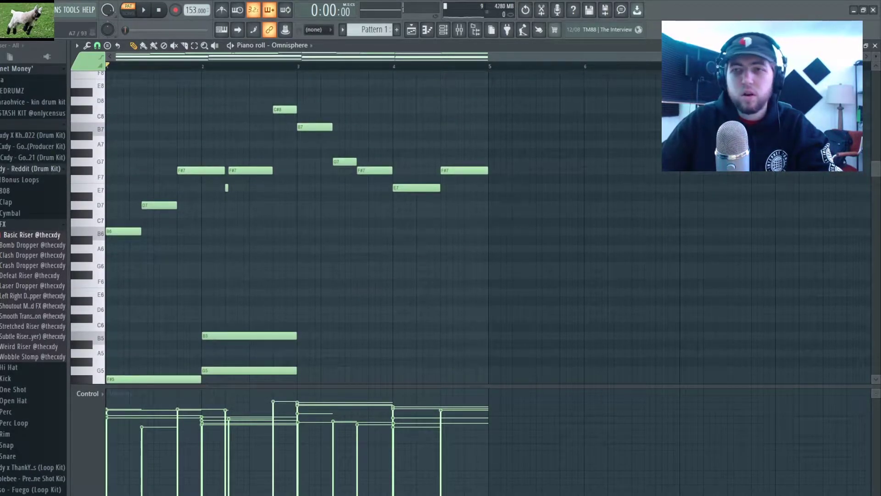
# Lower the velocities of all notes in the pattern slightly, leaving no notes selected.
pyautogui.hotkey('ctrl', 'a')
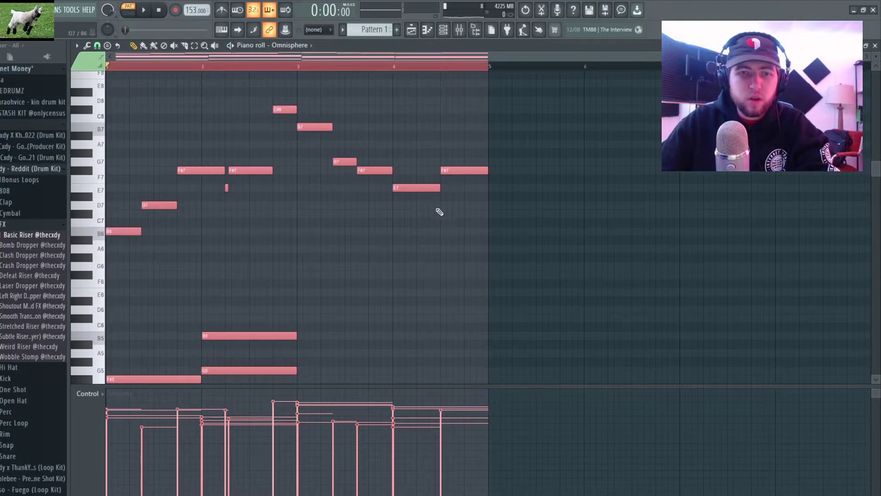
pyautogui.scroll(-2, 360, 236)
pyautogui.scroll(-2, 359, 237)
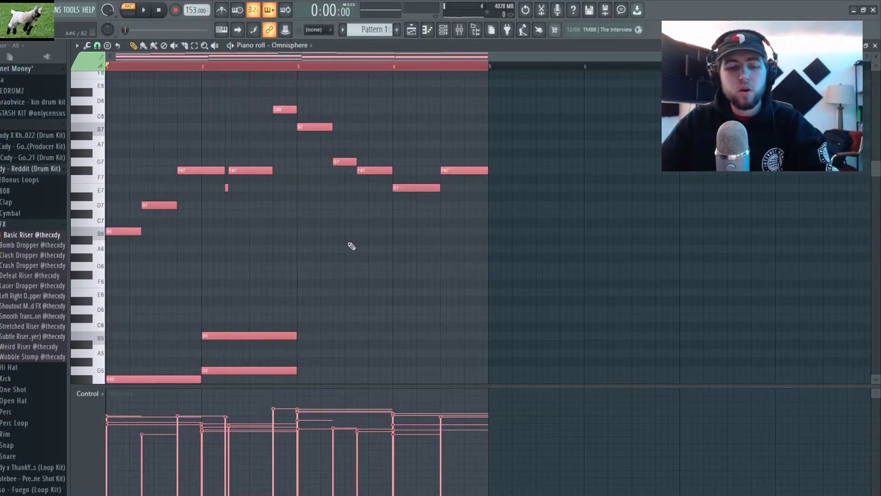
pyautogui.hotkey('ctrl', 'd')
# Load the HalfTime effect into slot 1 of mixer Insert 1.
pyautogui.press('F6')
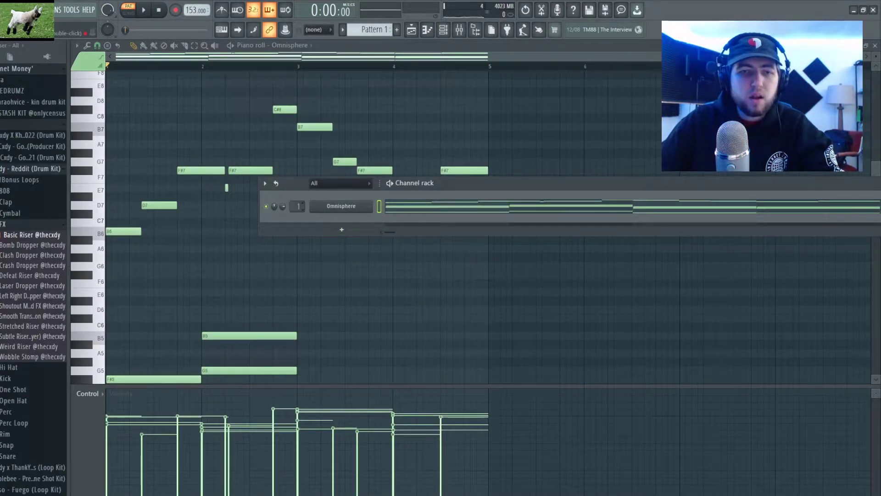
pyautogui.press('F9')
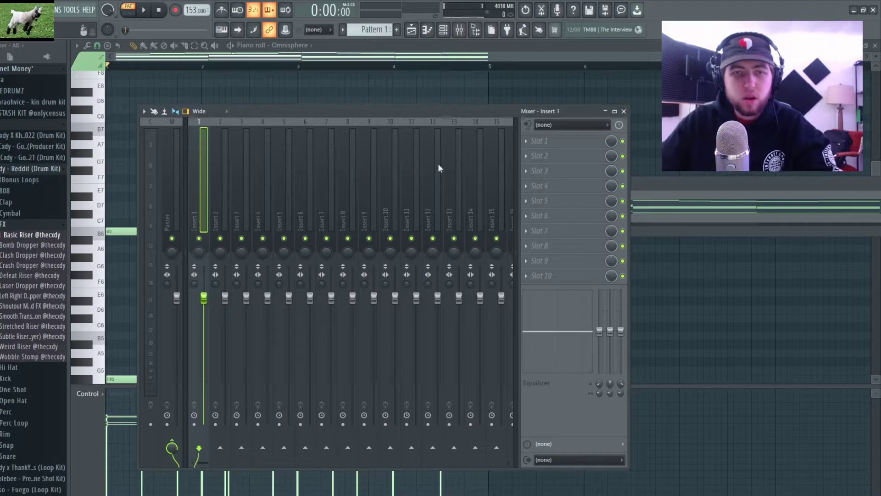
pyautogui.click(552, 140)
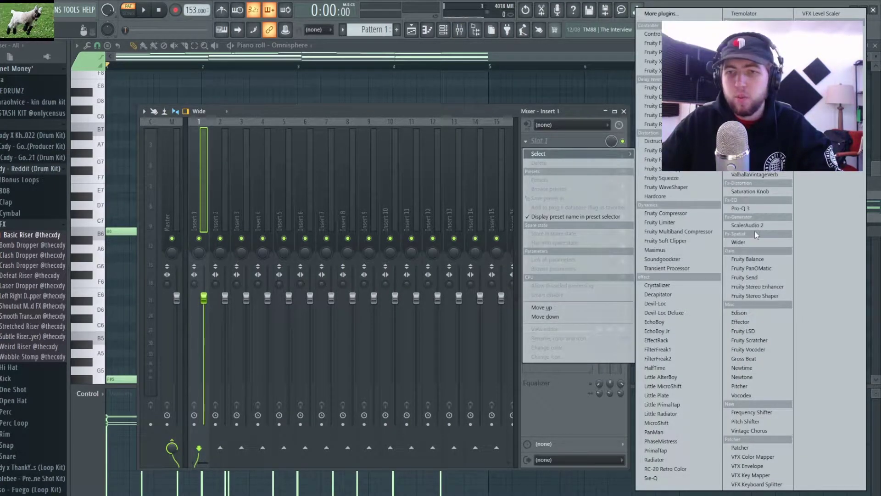
pyautogui.click(671, 368)
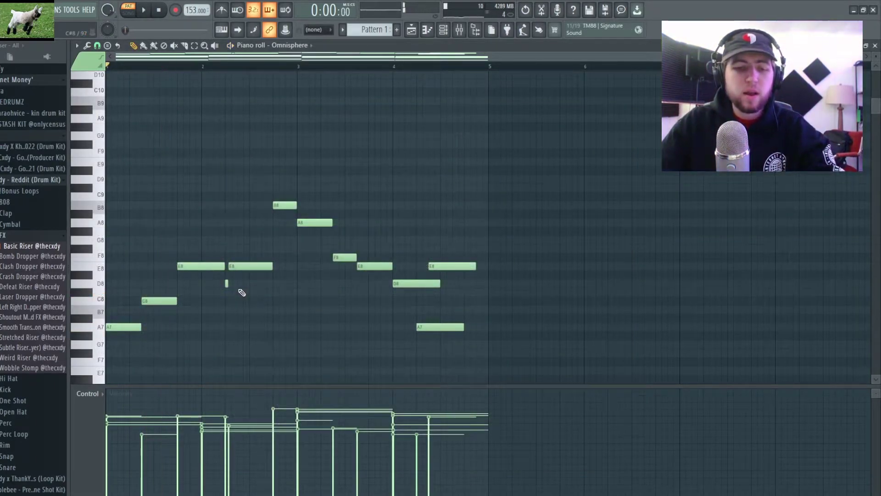
# Review the HalfTime effect's settings on mixer Insert 1, leaving its window and the mixer closed.
pyautogui.press('F6')
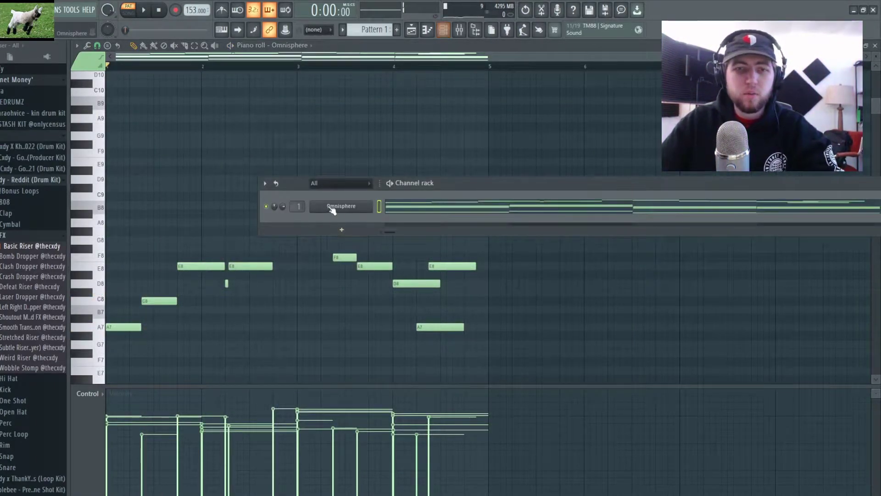
pyautogui.press('F9')
pyautogui.click(532, 138)
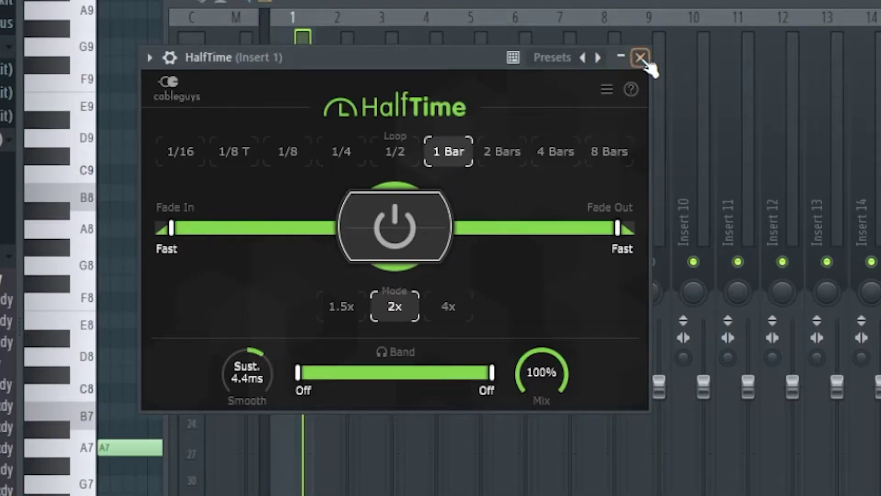
pyautogui.click(641, 58)
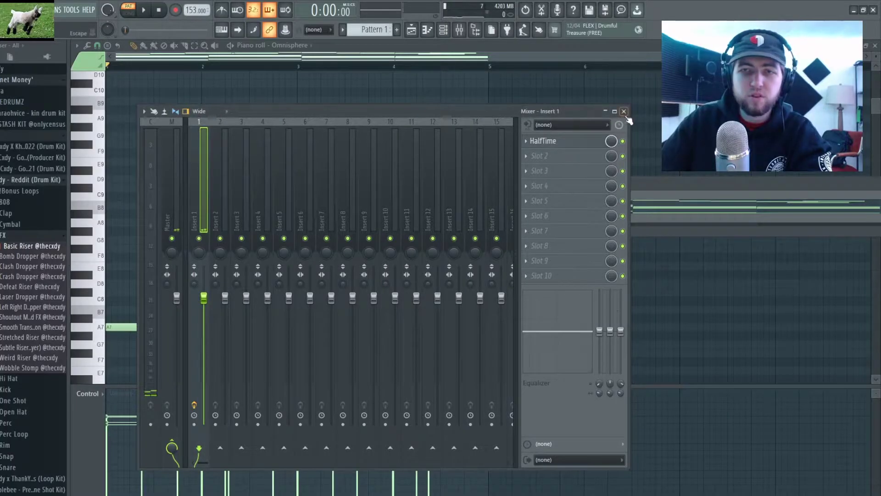
pyautogui.click(624, 112)
# Try transposing all chord and melody notes up one octave.
pyautogui.click(360, 60)
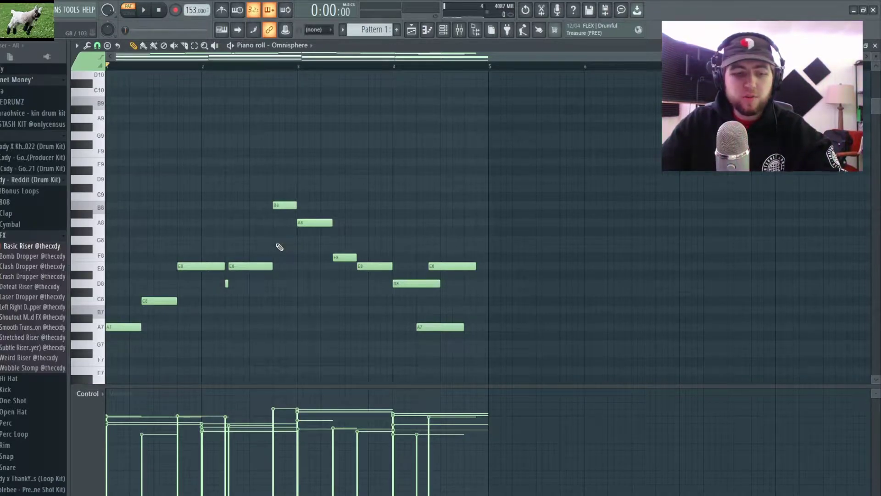
pyautogui.scroll(-5, 279, 246)
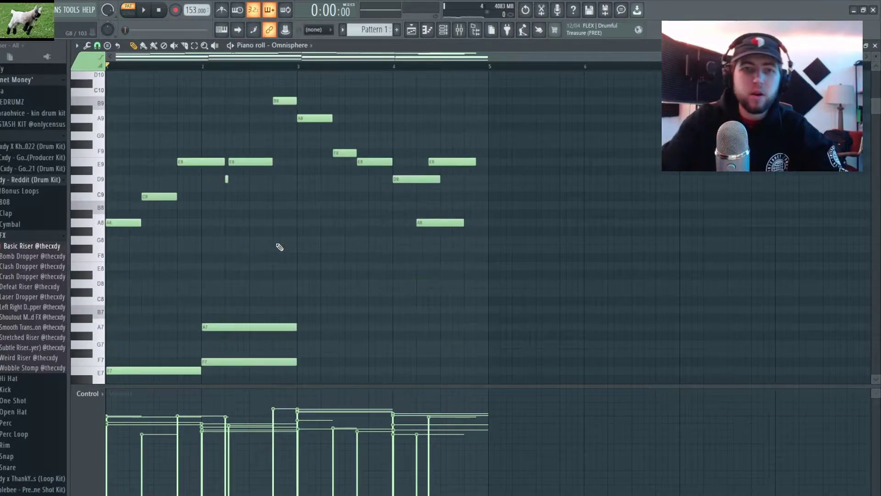
pyautogui.scroll(5, 280, 247)
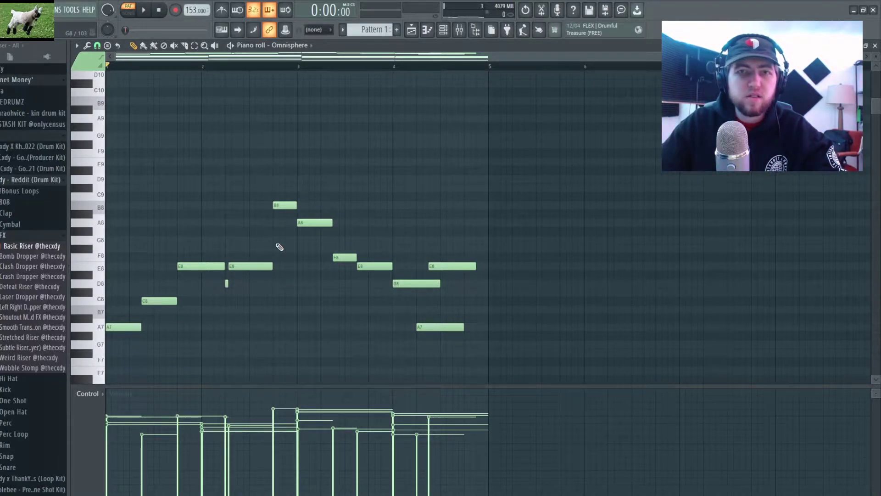
# Play the pattern with HalfTime active and look through its melody and chord notes.
pyautogui.press('space')
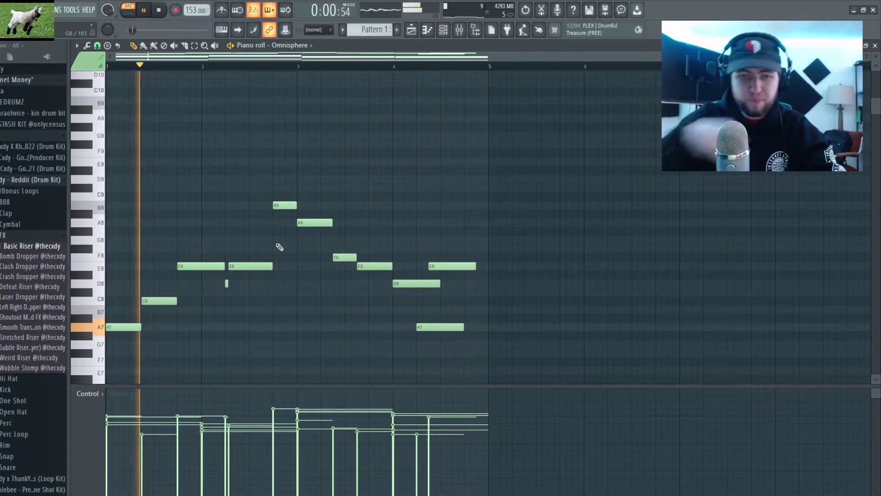
pyautogui.scroll(-6, 225, 321)
pyautogui.press('space')
pyautogui.scroll(-1, 110, 160)
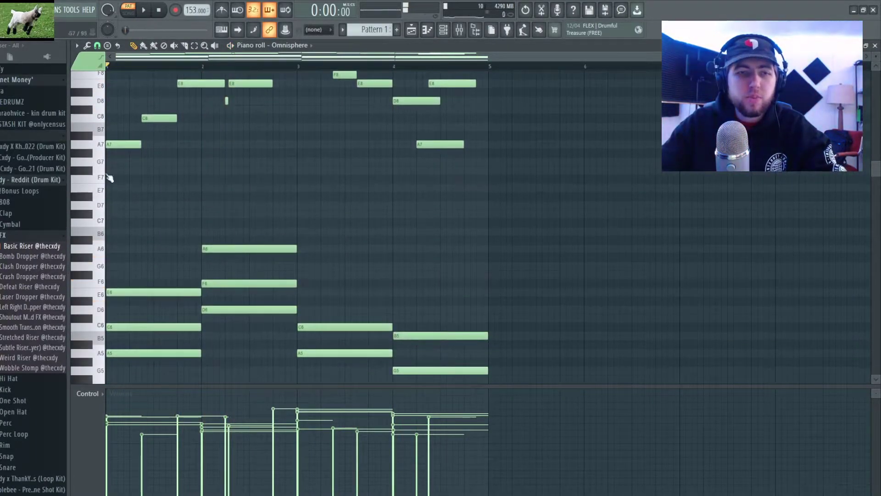
pyautogui.scroll(-4, 161, 261)
pyautogui.scroll(6, 147, 257)
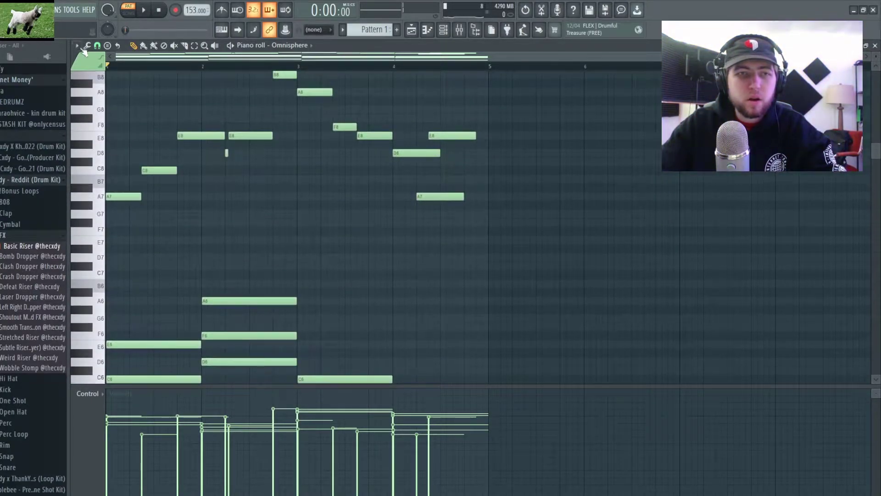
pyautogui.click(77, 46)
pyautogui.moveTo(124, 97)
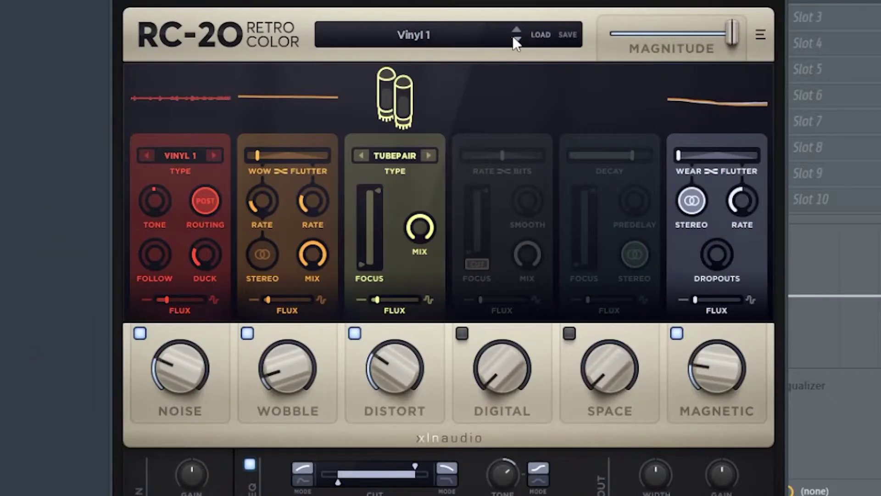
# Set RC-20 Retro Color in slot 2 of Insert 1 to the Vinyl 3 preset, comparing it with the Noise module off.
pyautogui.click(513, 37)
pyautogui.click(516, 39)
pyautogui.click(140, 333)
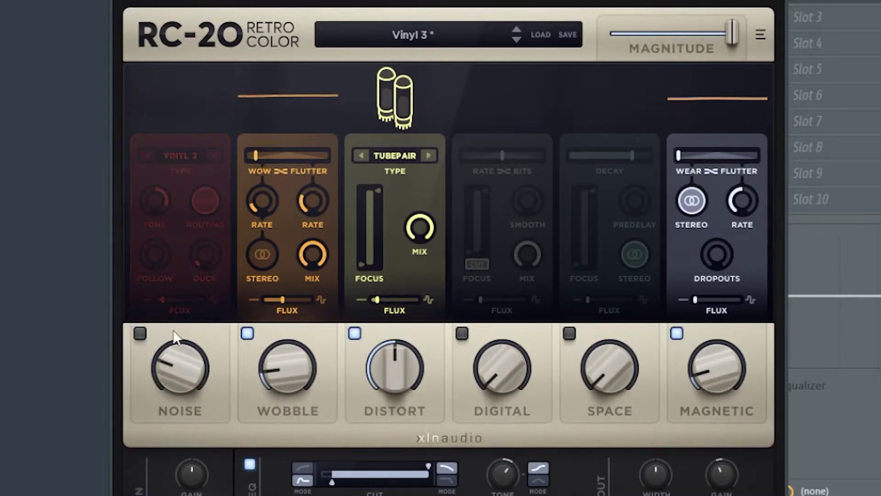
pyautogui.click(139, 333)
# Lower RC-20's Noise, Distort and Tone amounts, narrow its EQ cut range, and increase the output Width slightly.
pyautogui.moveTo(170, 364); pyautogui.dragTo(172, 423)
pyautogui.moveTo(166, 371); pyautogui.dragTo(166, 378)
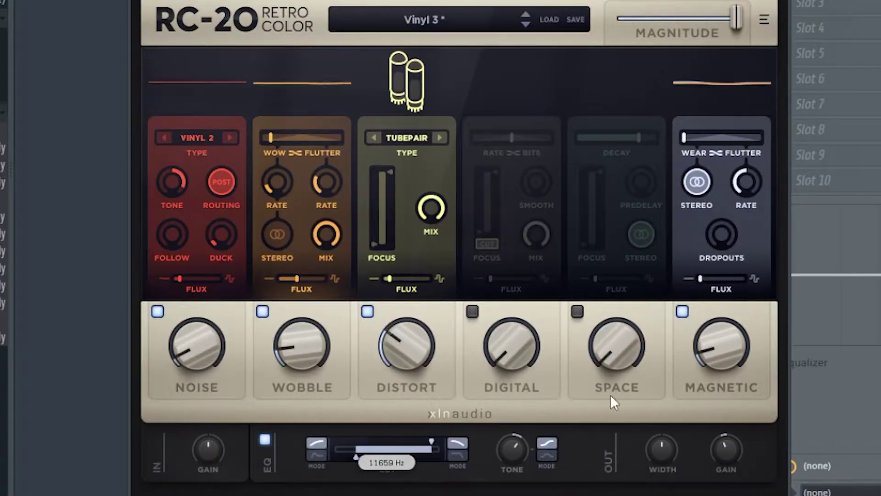
pyautogui.moveTo(515, 459)
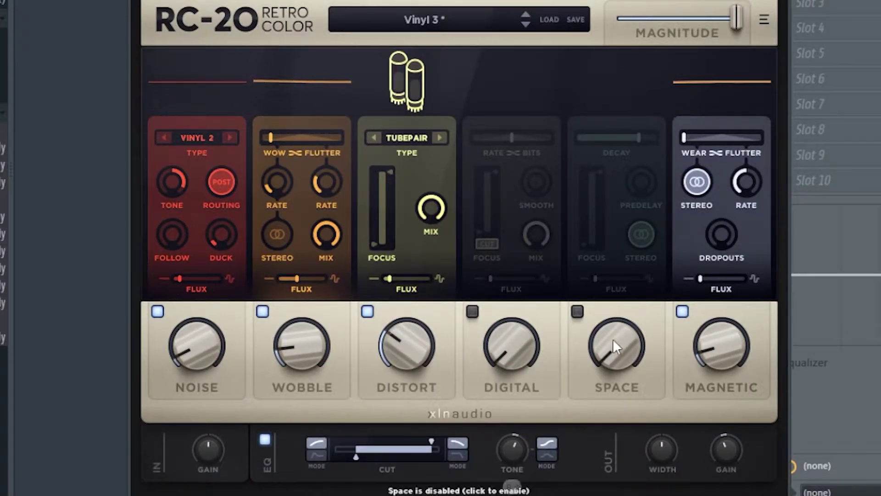
pyautogui.moveTo(660, 457); pyautogui.dragTo(664, 439)
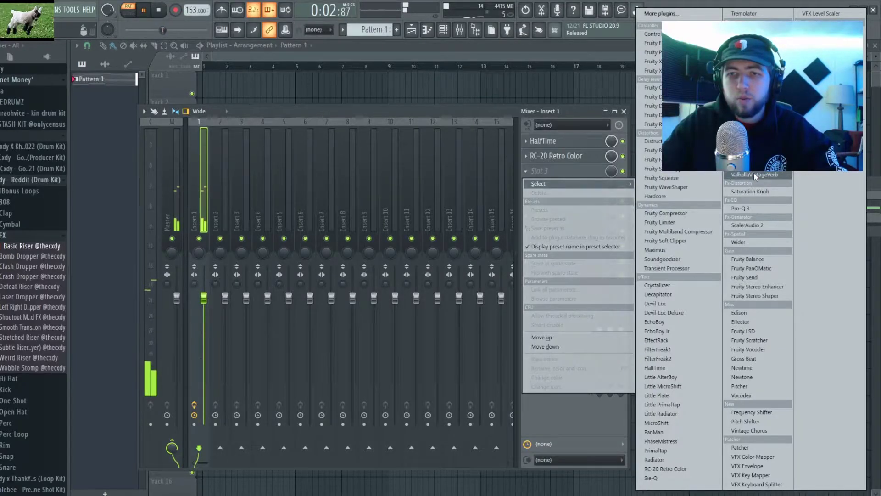
# Load ValhallaVintageVerb into slot 3 of Insert 1, raise its LowCut, and reduce the slot's mix level.
pyautogui.click(755, 176)
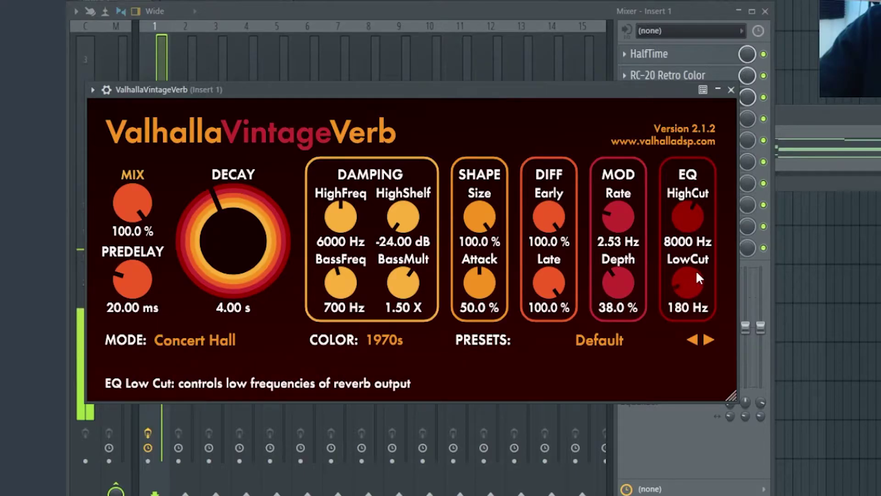
pyautogui.moveTo(696, 270); pyautogui.dragTo(693, 261)
pyautogui.click(731, 90)
# Load EffectRack into slot 4 of Insert 1 with the Ambient Dotted Eighth preset and reduce its slot mix level.
pyautogui.click(539, 185)
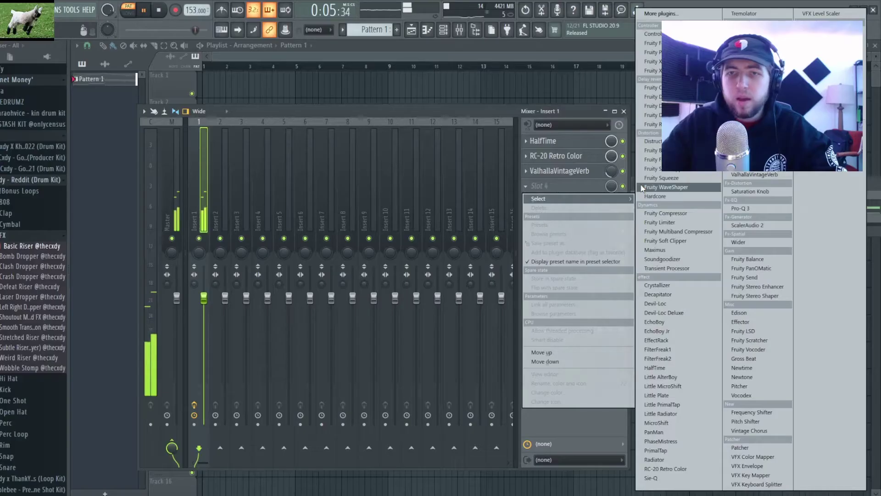
pyautogui.click(661, 340)
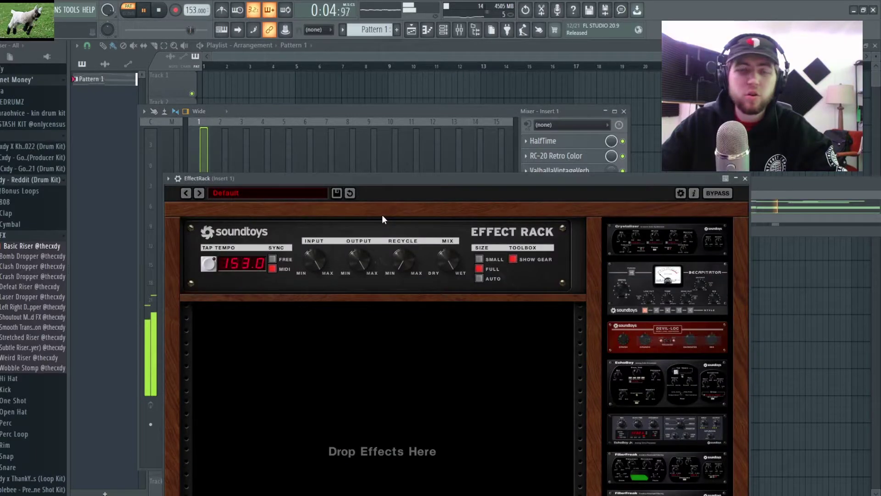
pyautogui.moveTo(321, 178); pyautogui.dragTo(354, 70)
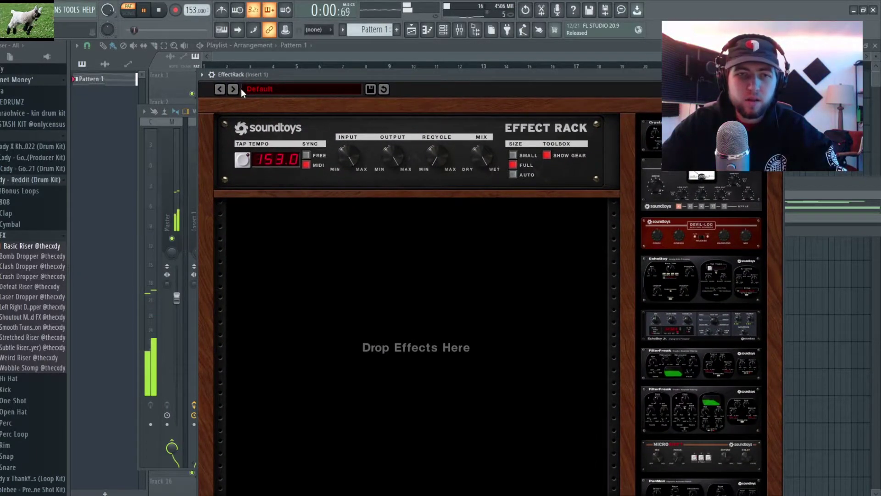
pyautogui.click(231, 88)
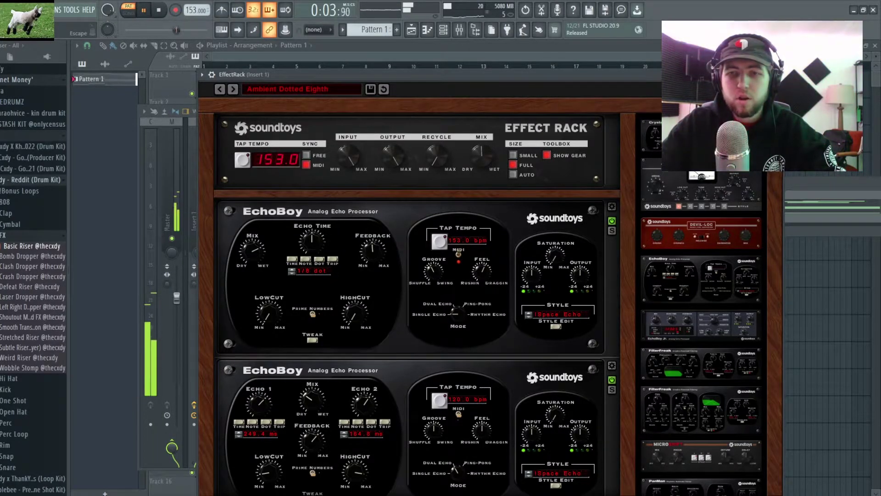
pyautogui.press('Escape')
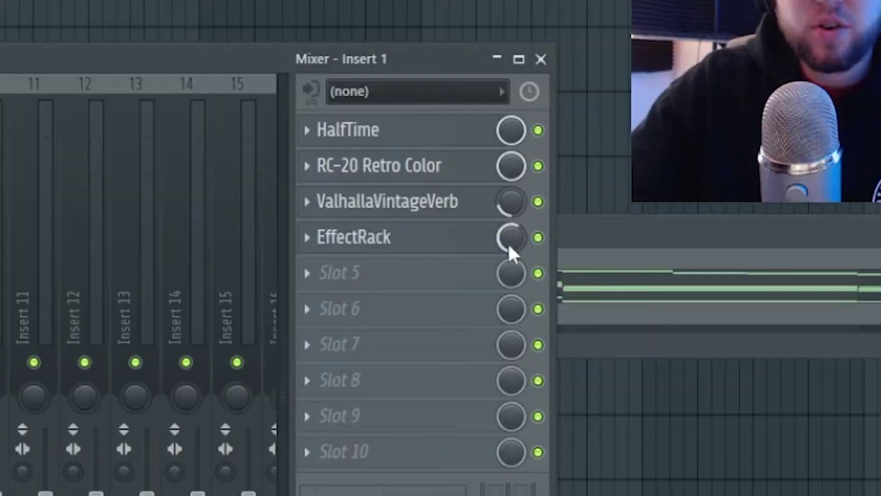
pyautogui.moveTo(501, 248); pyautogui.dragTo(521, 232)
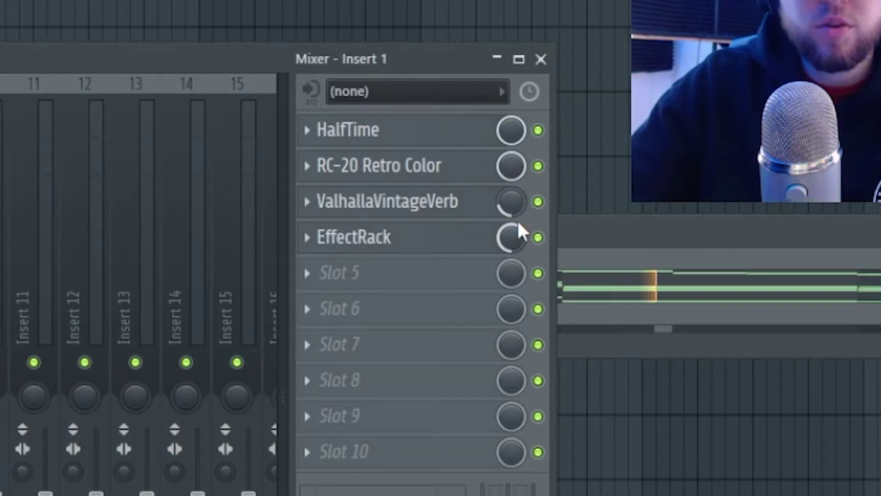
pyautogui.doubleClick(194, 211)
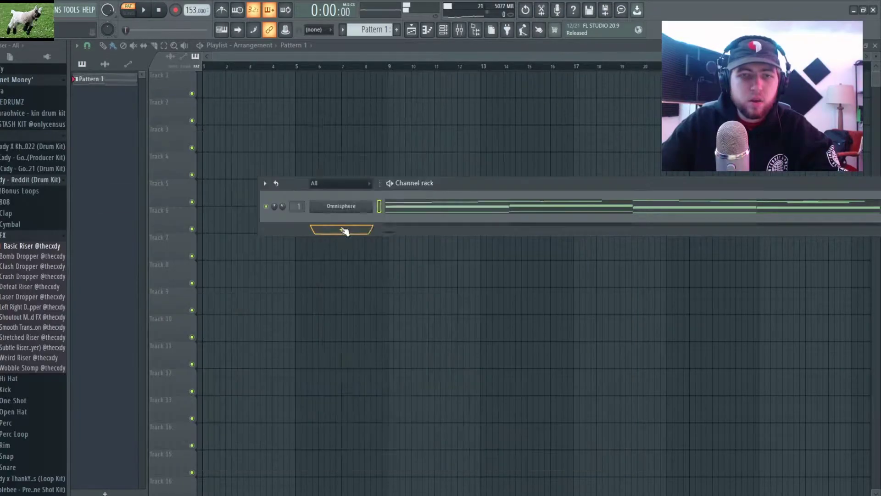
# Add a second Omnisphere channel and load the In Memorium 2 patch by searching for "in memori".
pyautogui.click(343, 229)
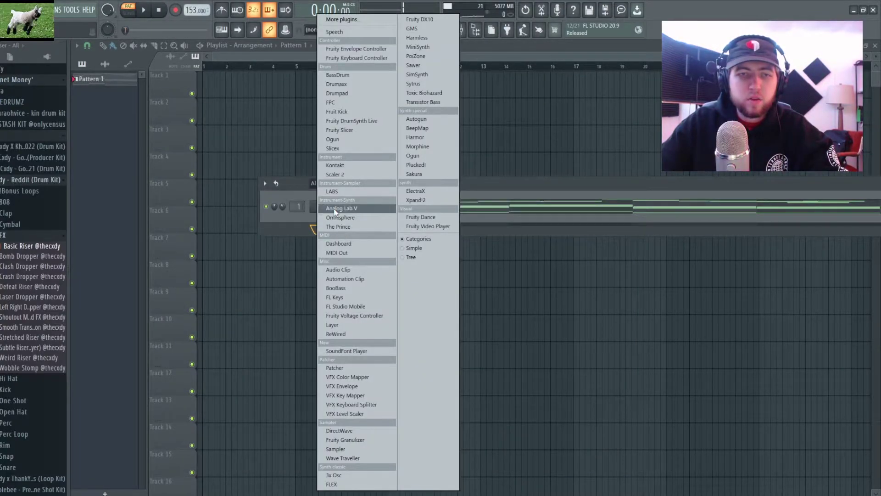
pyautogui.click(357, 221)
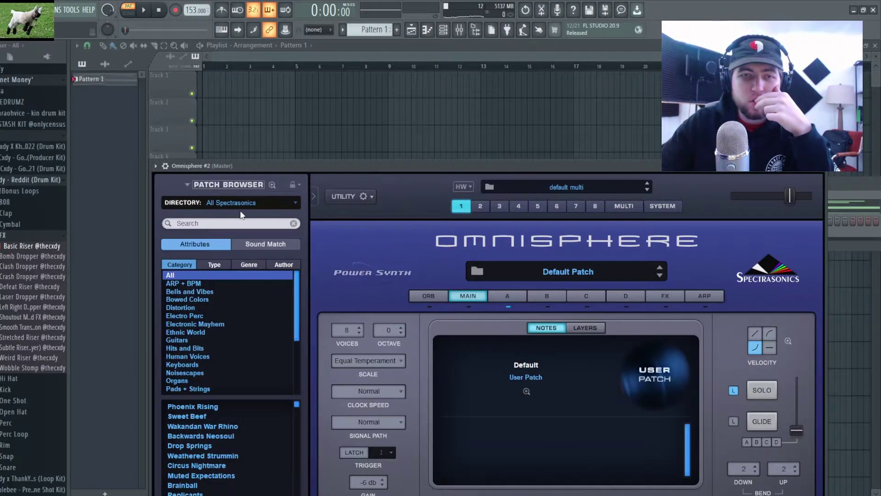
pyautogui.click(236, 224)
pyautogui.write('in memori')
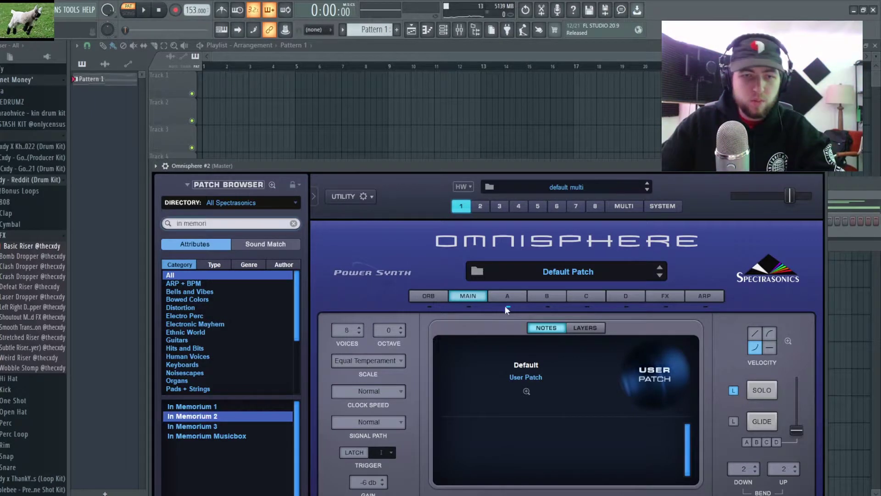
pyautogui.click(192, 416)
pyautogui.press('Escape')
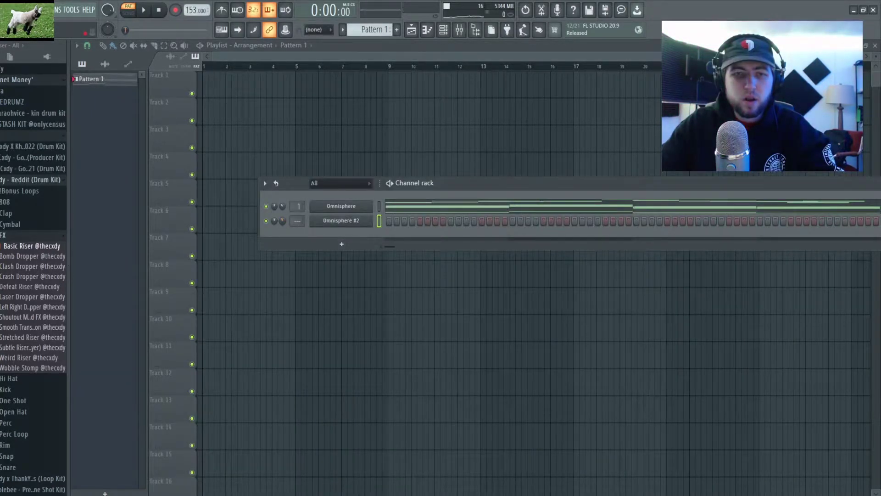
# Copy the Omnisphere channel's notes into the Omnisphere #2 channel, open its piano roll, and play the pattern.
pyautogui.rightClick(334, 212)
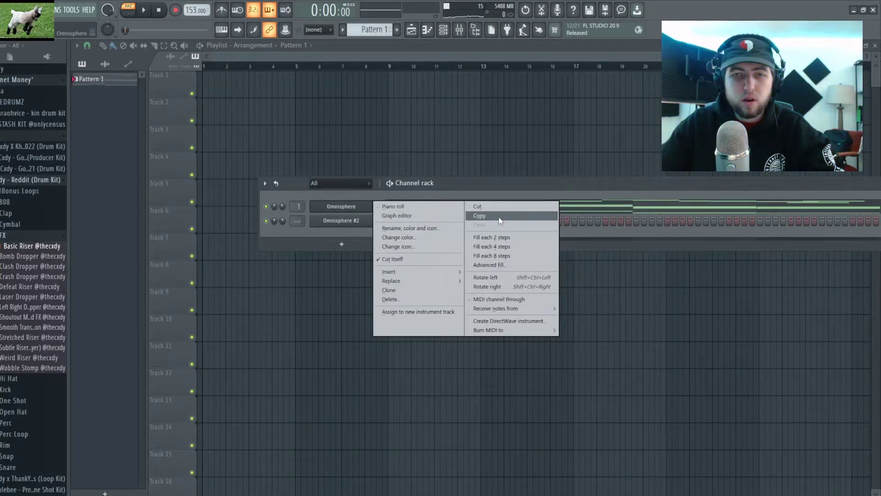
pyautogui.click(500, 220)
pyautogui.rightClick(341, 220)
pyautogui.click(492, 239)
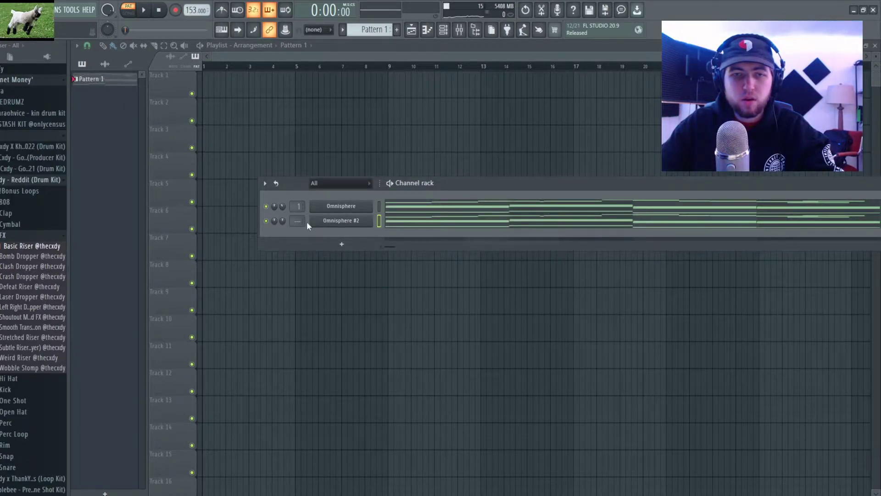
pyautogui.press('F7')
pyautogui.press('space')
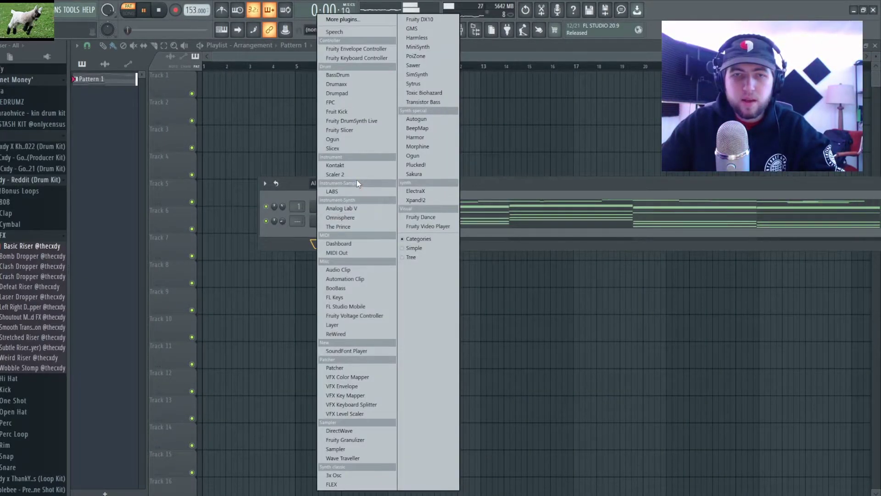
# Add The Prince as a new channel and record a line of A5, G5, F5, E5, D5 and F5 across four bars.
pyautogui.click(338, 226)
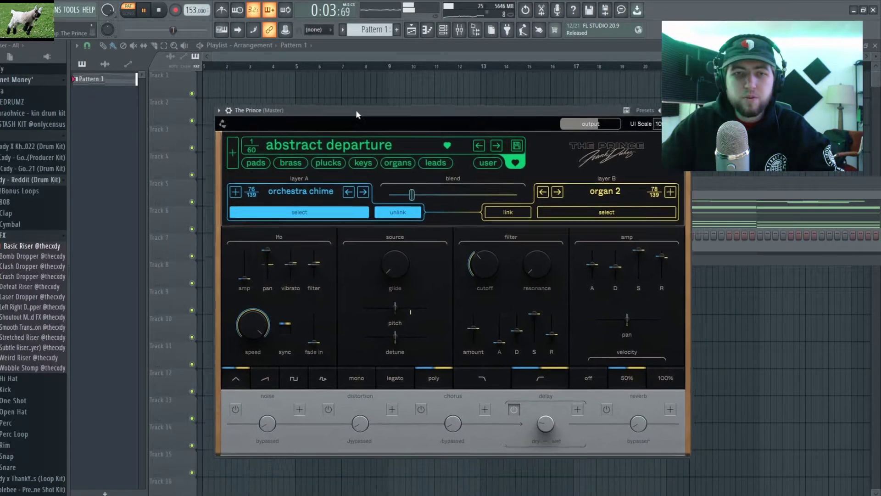
pyautogui.click(440, 149)
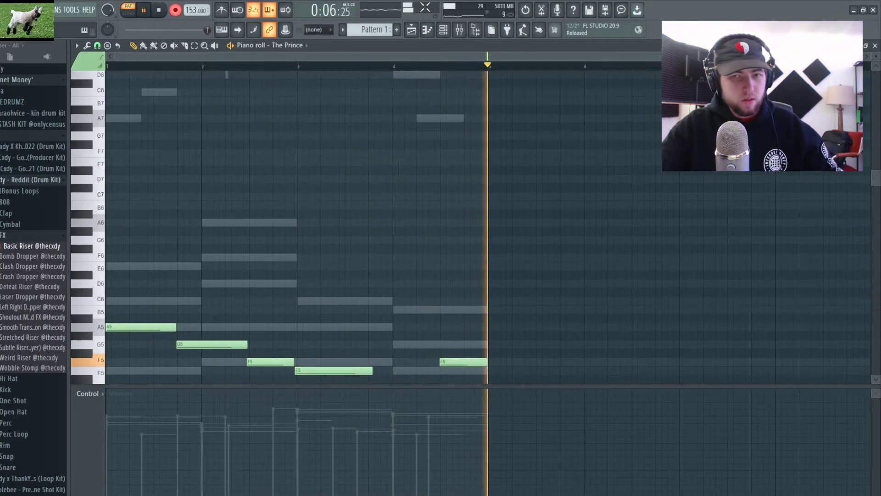
pyautogui.press('space')
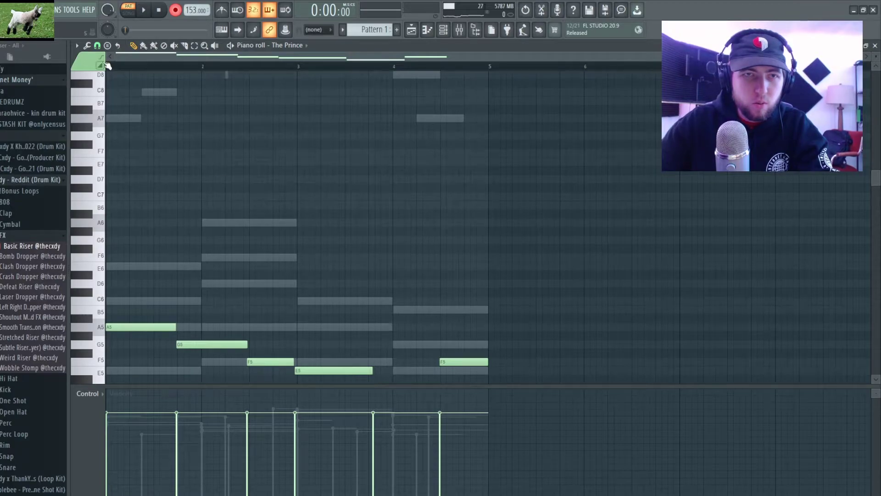
# Set the piano roll snap to 1/2 beat and quantize The Prince's recorded notes.
pyautogui.click(99, 46)
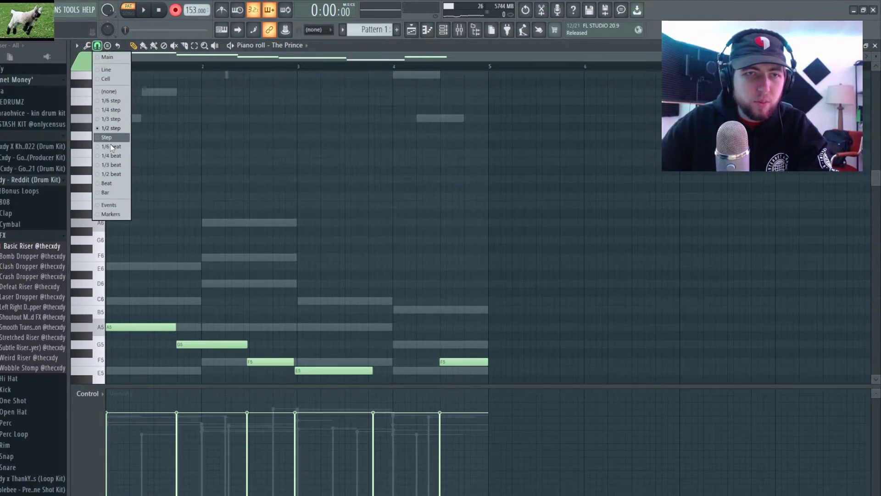
pyautogui.click(115, 174)
pyautogui.hotkey('ctrl', 'q')
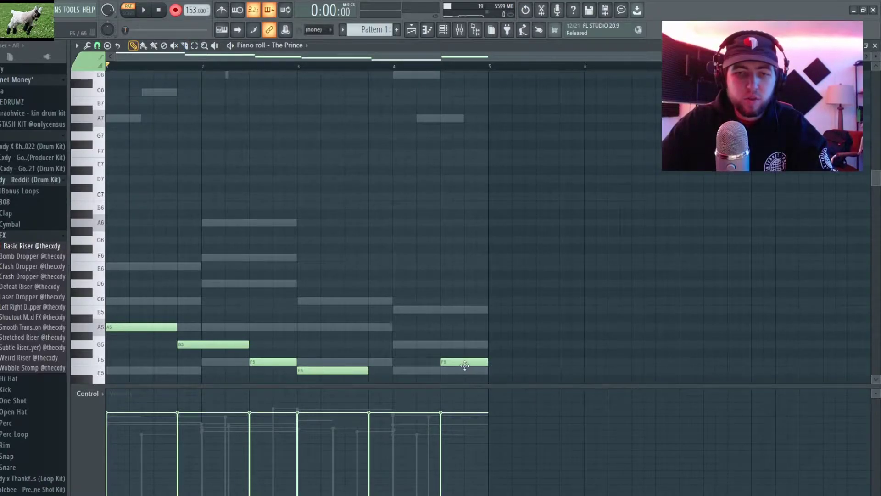
pyautogui.scroll(-3, 385, 338)
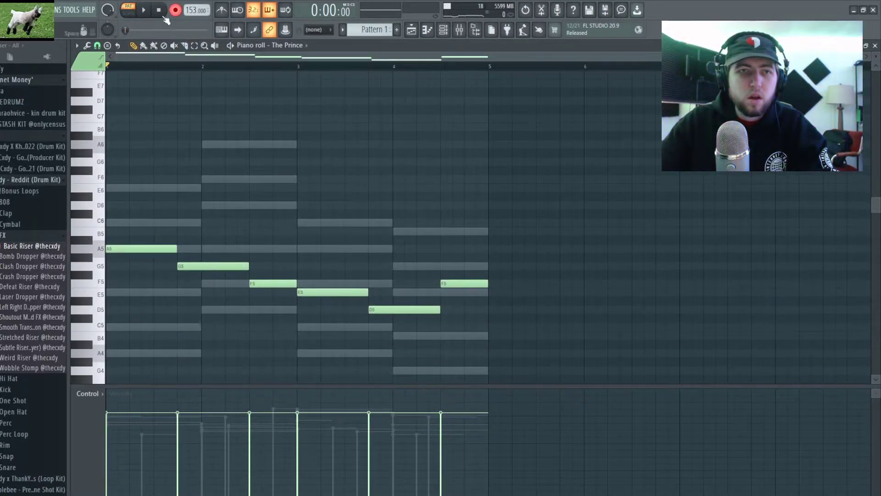
# Rename the channels piano, bell and lead, check The Prince's living sword preset, and play the pattern.
pyautogui.press('space')
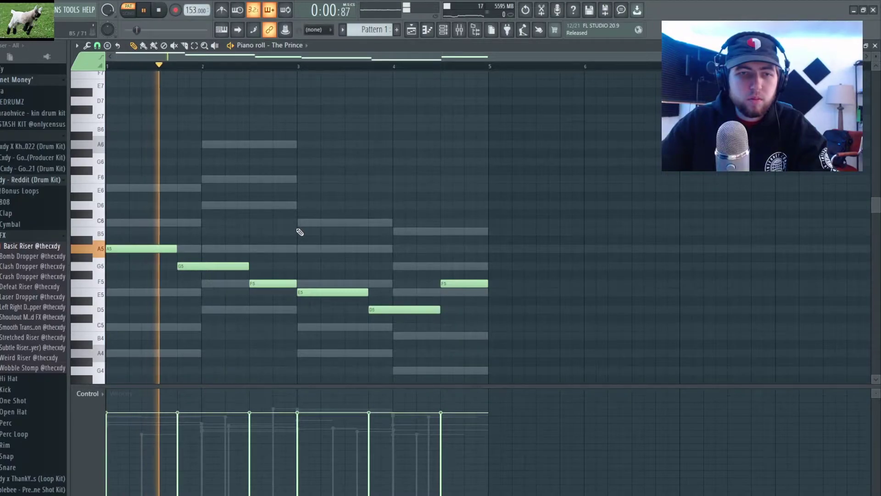
pyautogui.press('F6')
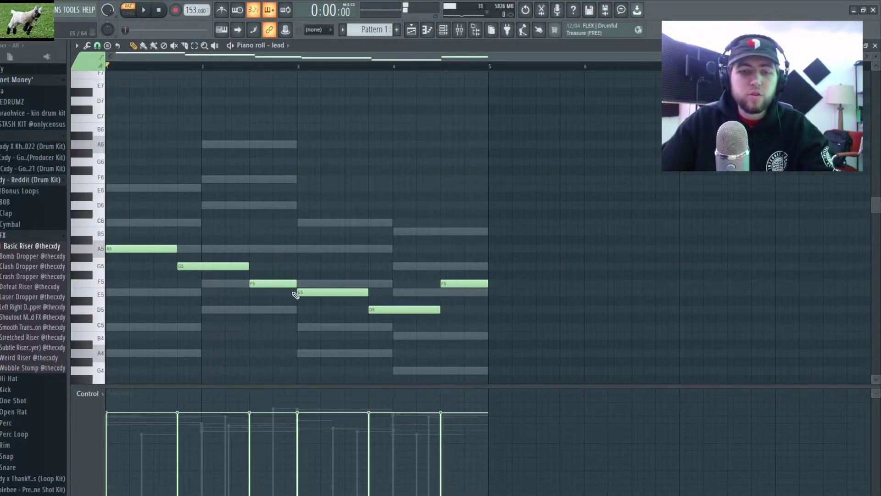
pyautogui.press('F6')
pyautogui.click(356, 236)
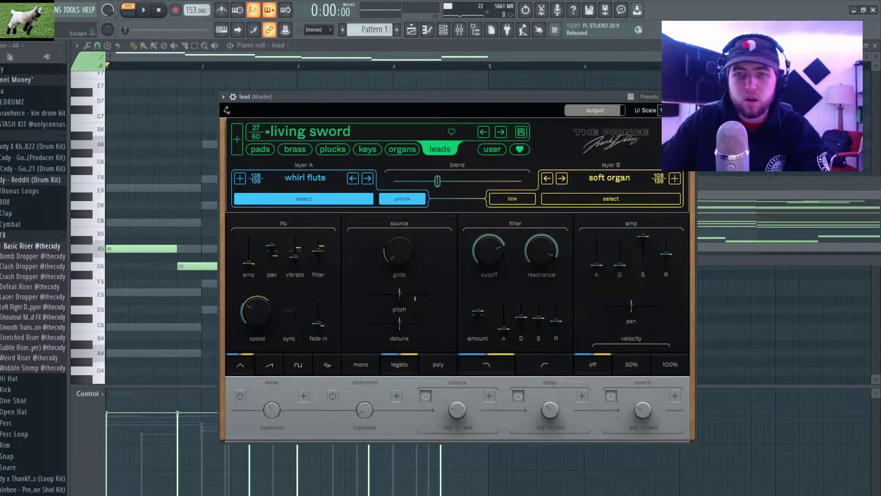
pyautogui.press('Escape')
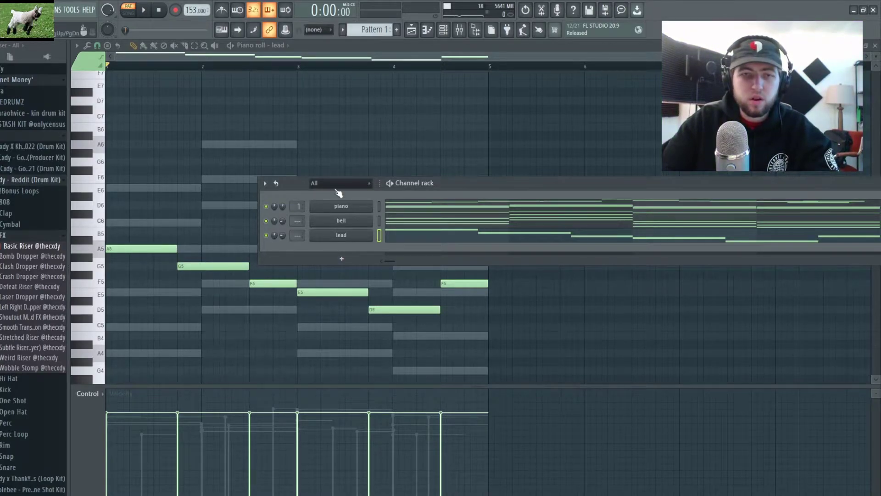
pyautogui.press('space')
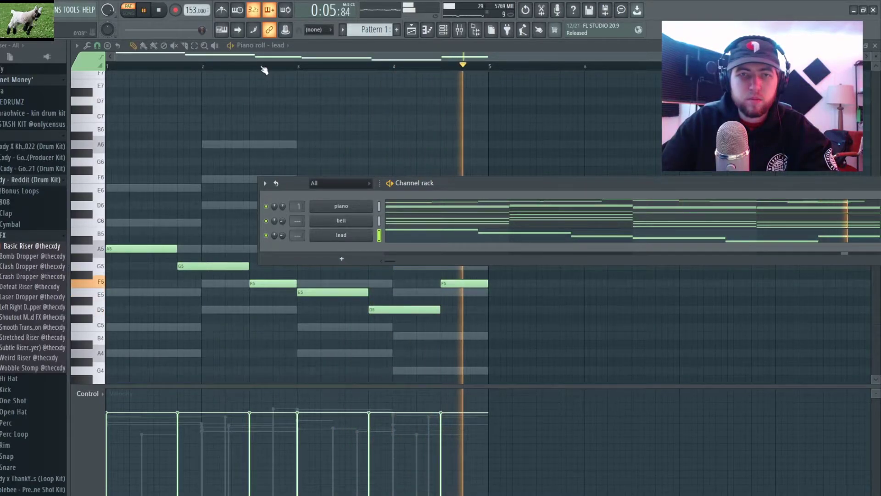
pyautogui.press('F6')
pyautogui.press('space')
# Shorten the lead's F5 note in bar 2 to a very brief grace note and play the pattern.
pyautogui.scroll(2, 210, 182)
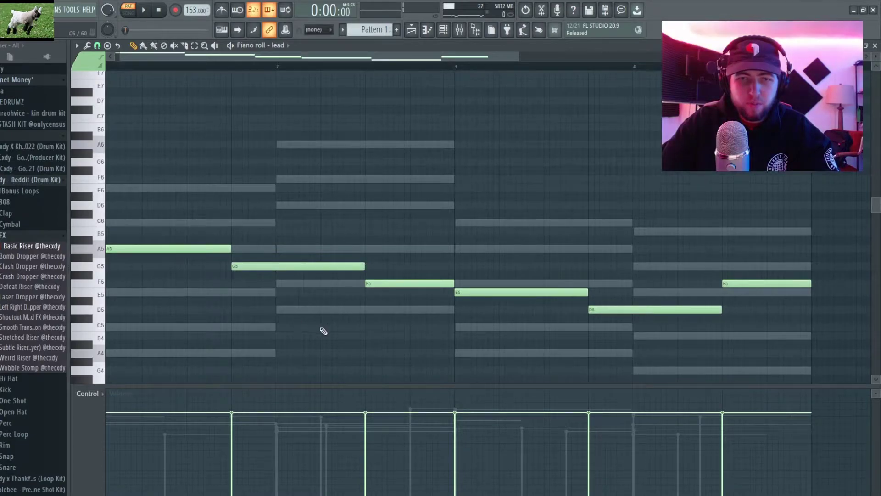
pyautogui.scroll(2, 356, 321)
pyautogui.moveTo(511, 285); pyautogui.dragTo(377, 298)
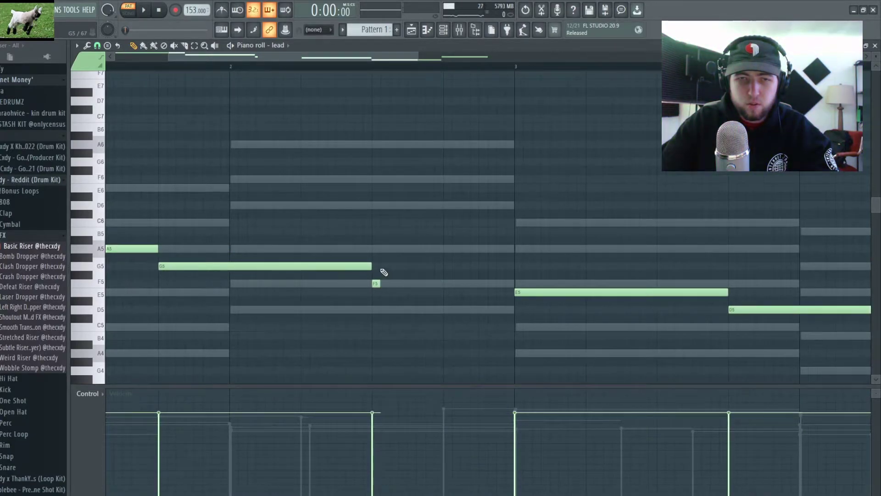
pyautogui.scroll(-4, 385, 273)
pyautogui.press('space')
# Route the bell and lead channels to their own mixer tracks, 2 and 3.
pyautogui.press('F6')
pyautogui.press('F9')
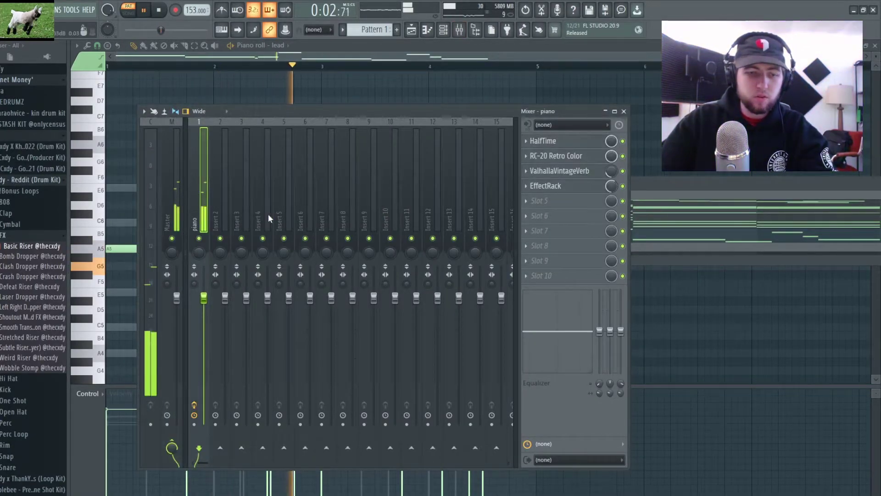
pyautogui.hotkey('ctrl', 'l')
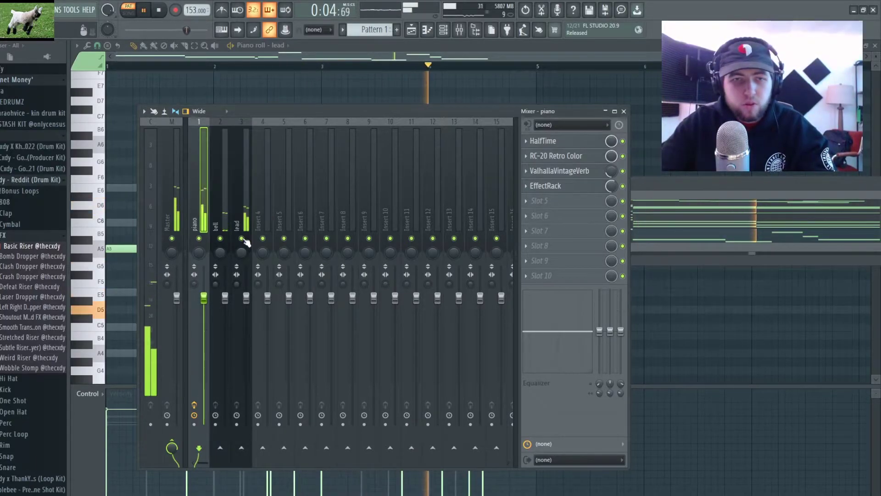
# Load Decapitator in the first effect slot of the lead mixer track with the Guitar preset Beefy G 2.
pyautogui.click(246, 242)
pyautogui.click(553, 141)
pyautogui.click(670, 151)
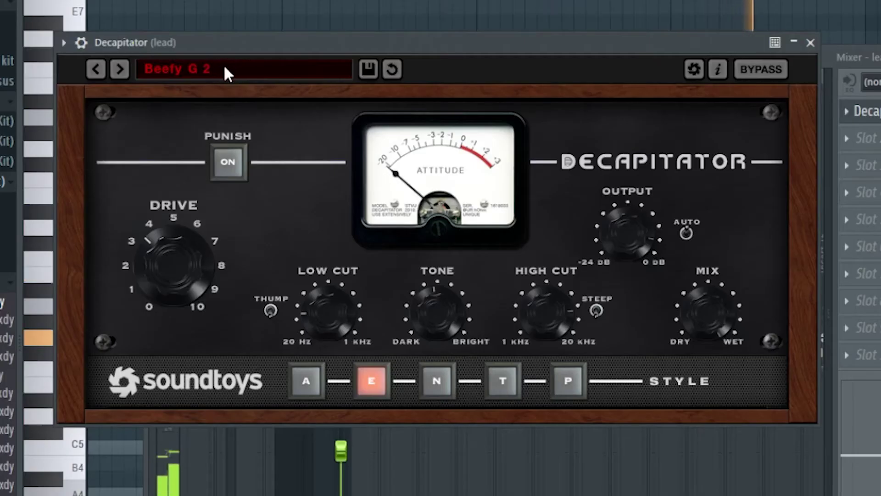
pyautogui.click(182, 116)
pyautogui.moveTo(175, 144)
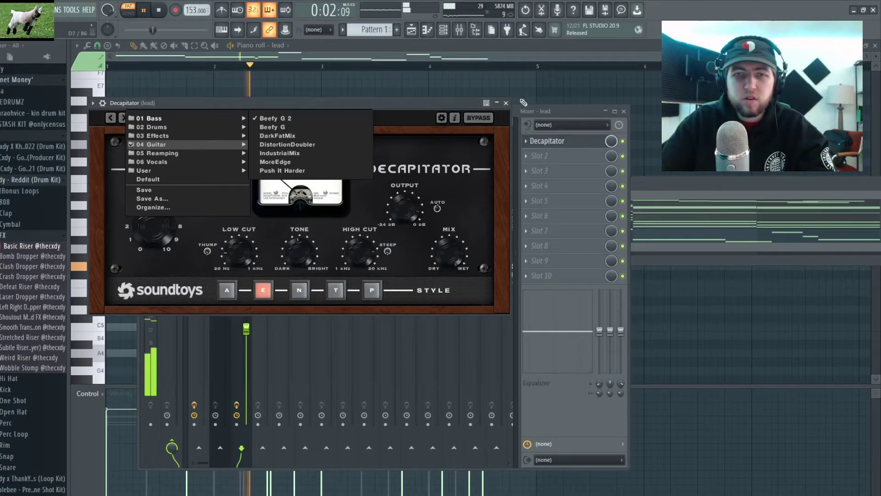
pyautogui.click(547, 141)
# Add Gross Beat with the Complex 1 time preset, ValhallaVintageVerb and Fruity Love Philter to the lead's effect chain.
pyautogui.click(565, 156)
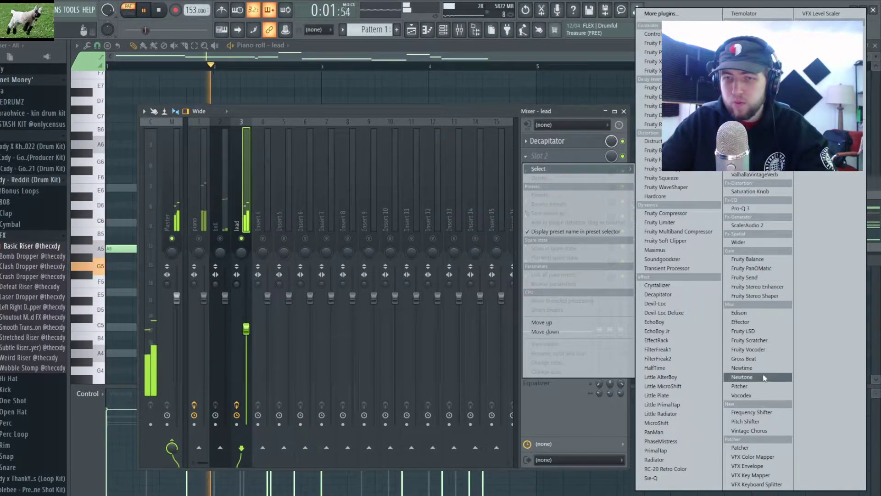
pyautogui.click(743, 359)
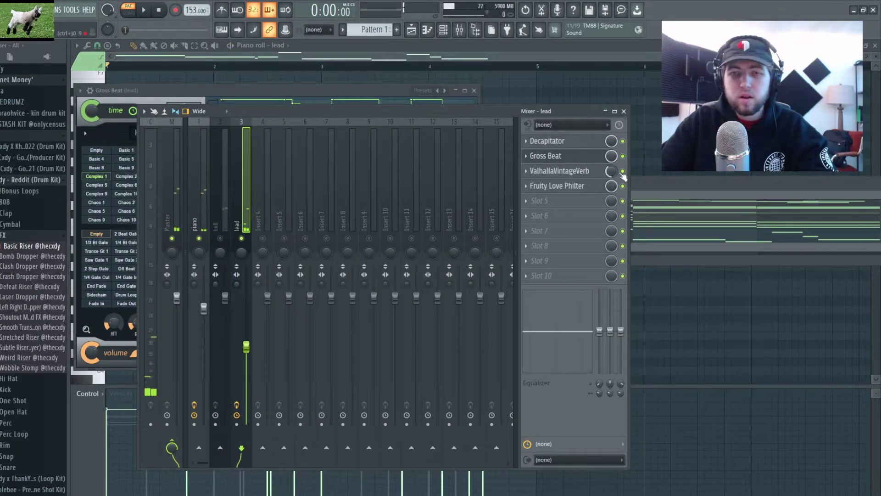
pyautogui.click(581, 157)
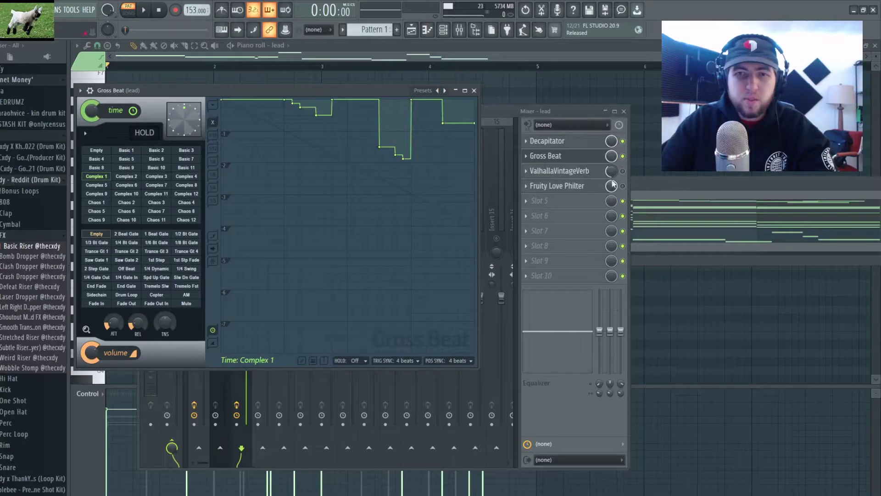
# Audition the lead with Gross Beat, re-enabling ValhallaVintageVerb and Fruity Love Philter one after the other.
pyautogui.press('space')
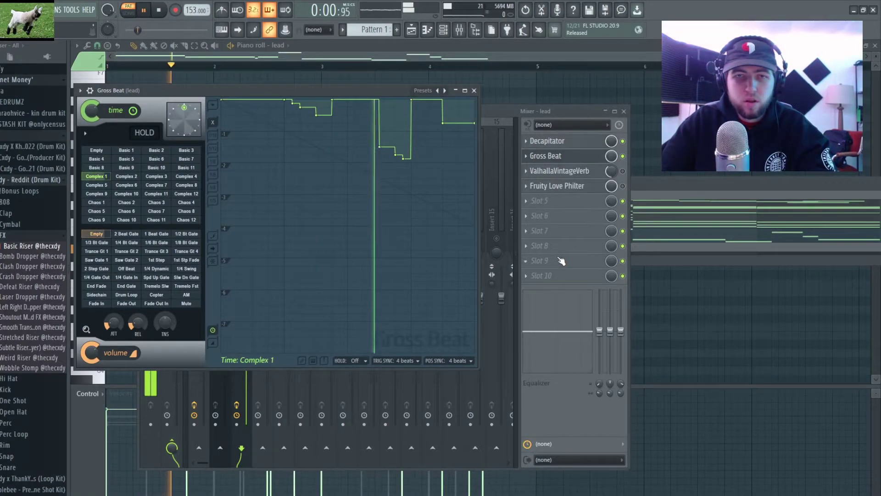
pyautogui.click(492, 111)
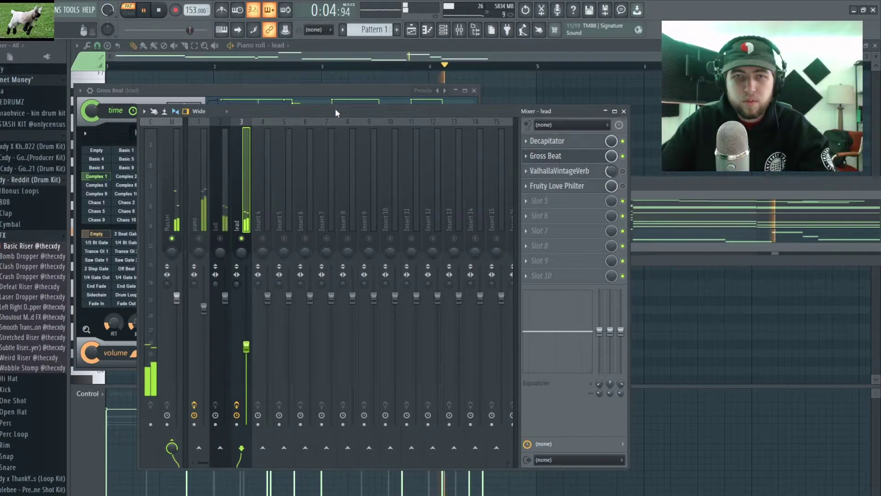
pyautogui.press('space')
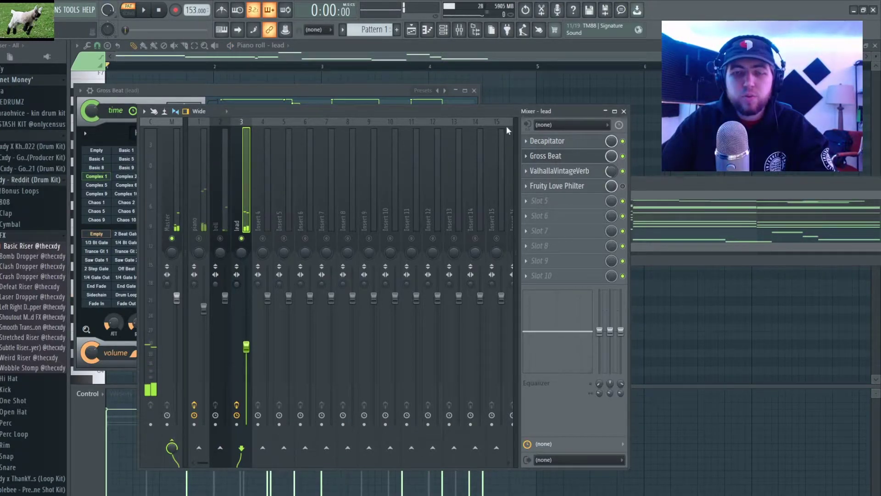
pyautogui.press('space')
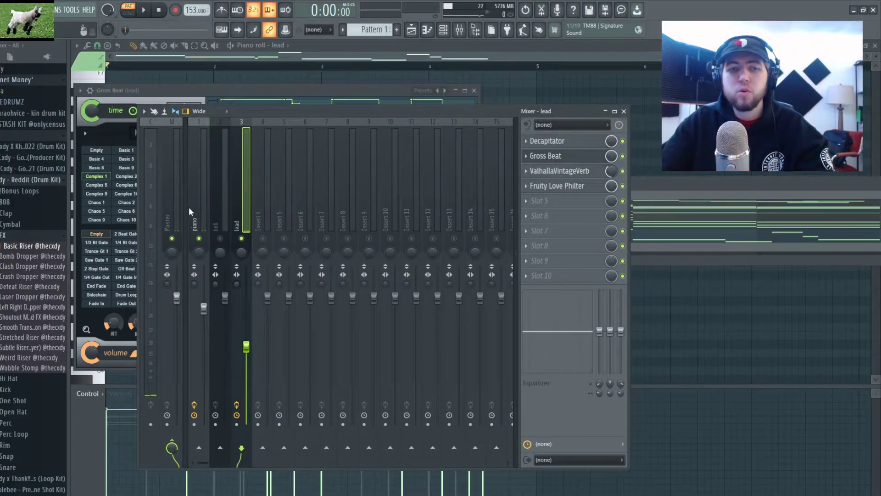
# Inspect the settings of Fruity Love Philter and ValhallaVintageVerb on the lead track.
pyautogui.click(582, 186)
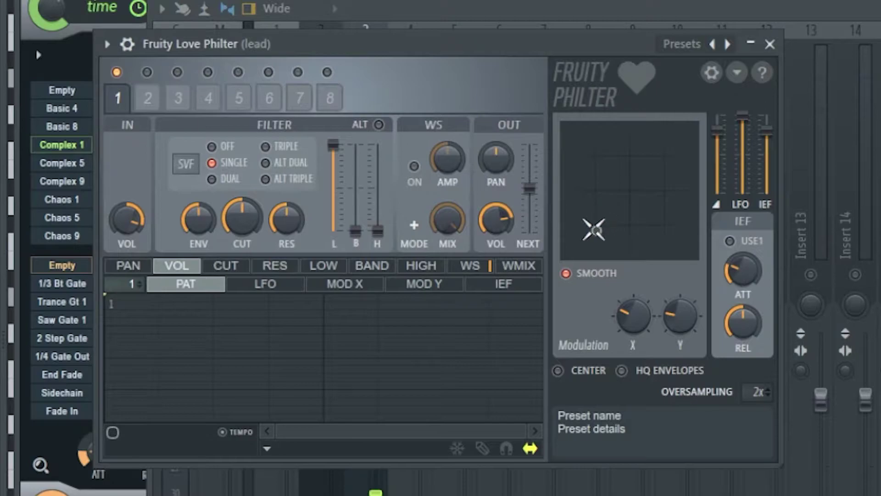
pyautogui.moveTo(594, 230); pyautogui.dragTo(624, 200)
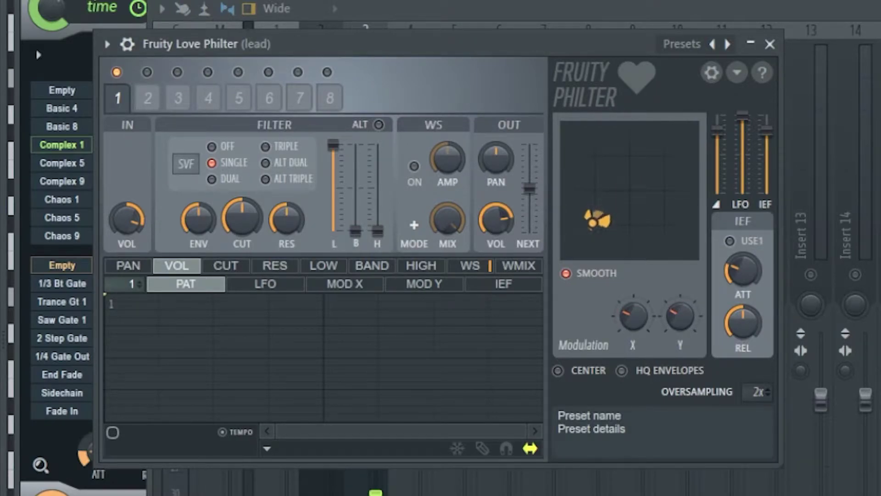
pyautogui.moveTo(591, 226); pyautogui.dragTo(608, 246)
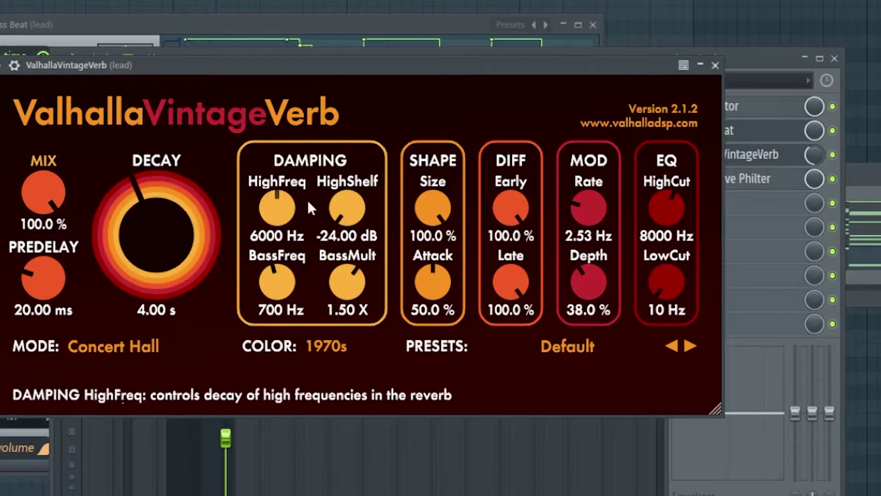
pyautogui.click(715, 66)
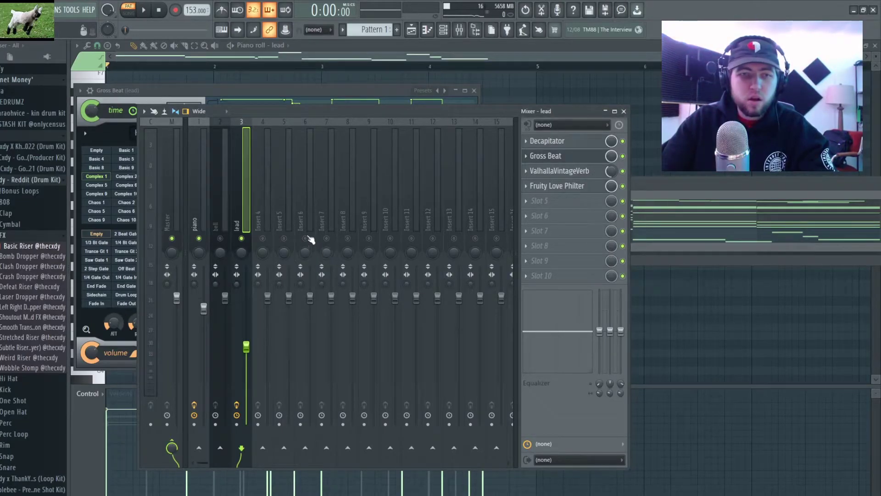
# Unmute the bell mixer track and lower the lead track's volume slightly while the pattern plays.
pyautogui.click(220, 238)
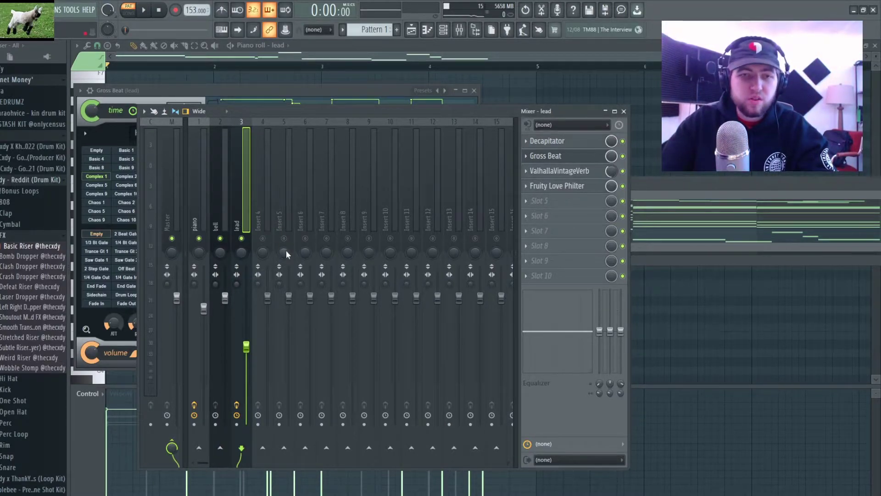
pyautogui.press('space')
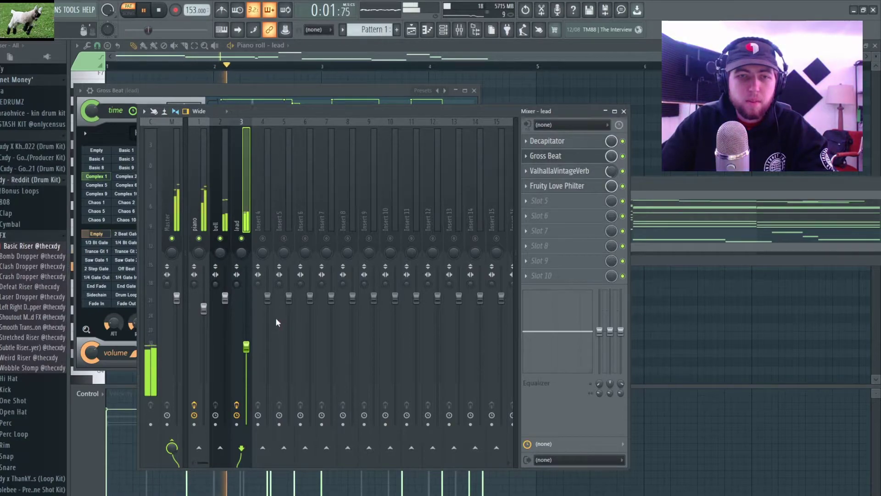
pyautogui.moveTo(246, 346); pyautogui.dragTo(246, 354)
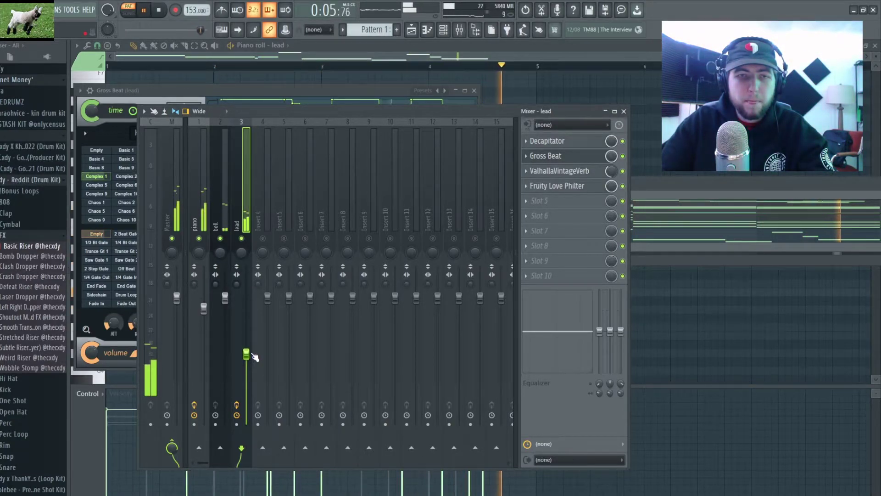
pyautogui.click(199, 348)
# Duplicate the piano, bell and lead notes into bars 5 to 8.
pyautogui.press('F9')
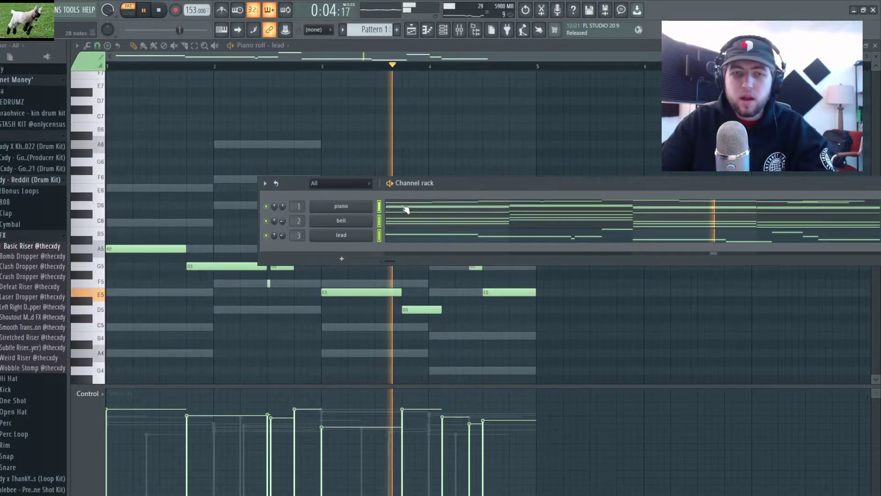
pyautogui.press('F6')
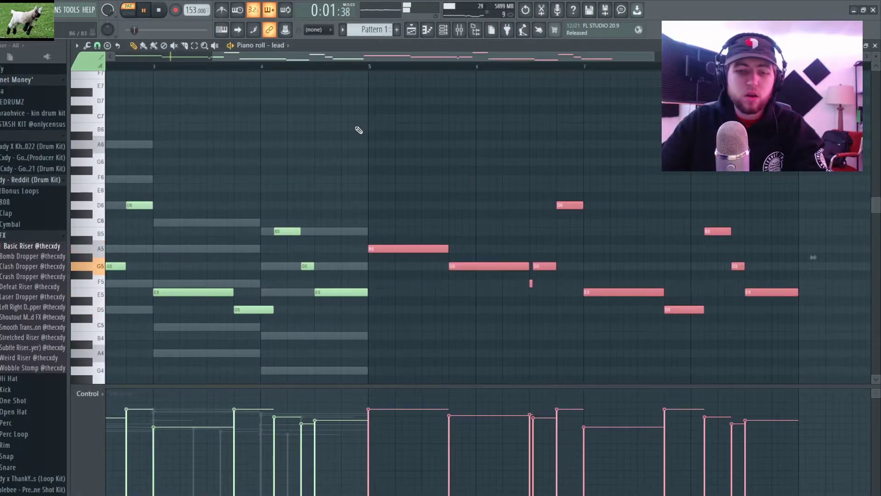
pyautogui.hotkey('ctrl', 'd')
pyautogui.press('F6')
pyautogui.rightClick(370, 198)
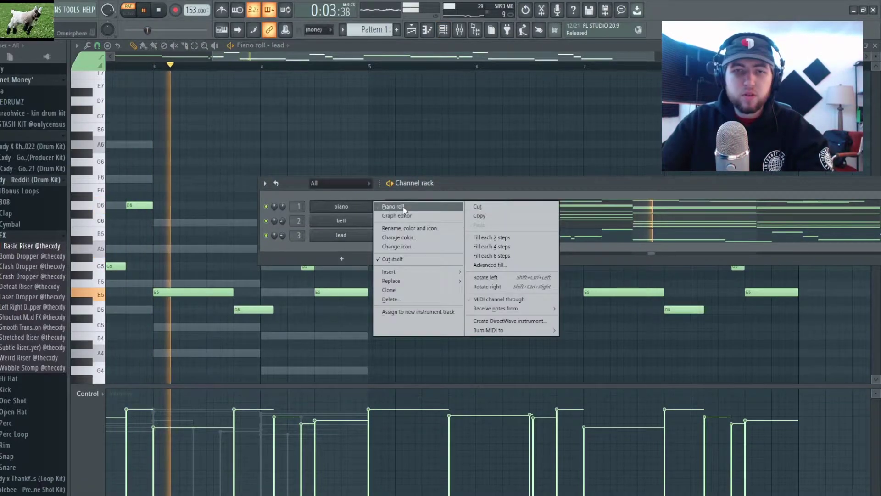
pyautogui.click(403, 205)
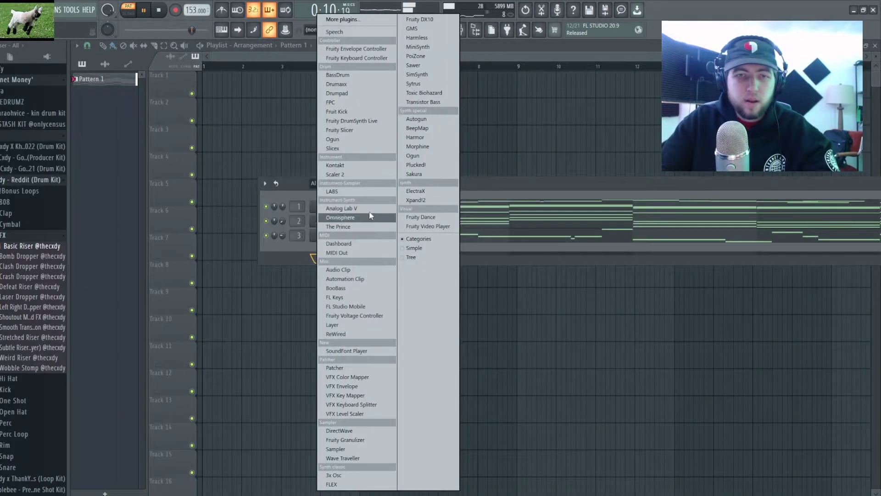
# Add another Omnisphere channel and load the Growler Moog Bass patch by searching for "growler moog".
pyautogui.click(365, 219)
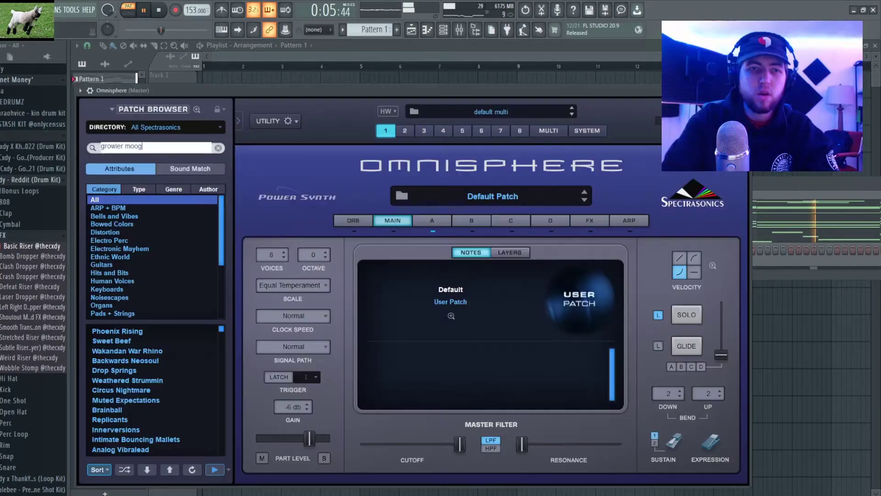
pyautogui.click(169, 148)
pyautogui.write('growler moog')
pyautogui.press('Return')
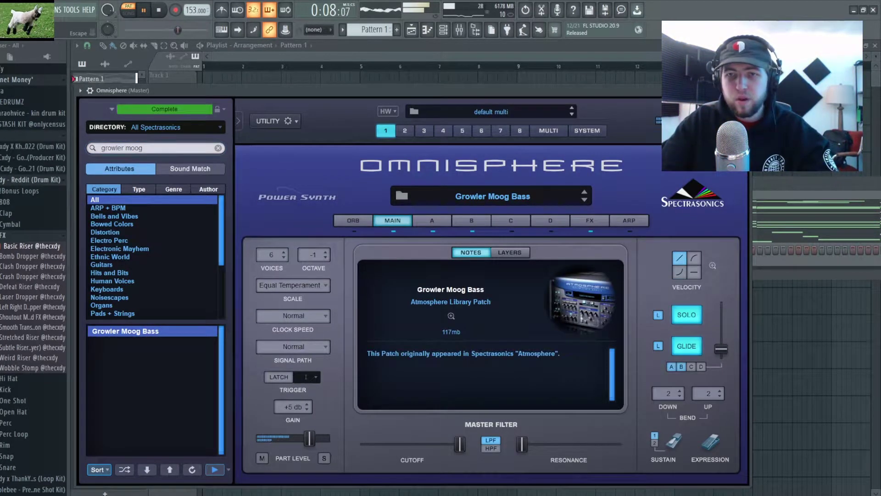
pyautogui.press('Escape')
# Draw one-bar bass notes A4, D5, F4 and E4 in the new Omnisphere channel and transpose them down one octave.
pyautogui.rightClick(338, 250)
pyautogui.click(393, 250)
pyautogui.press('space')
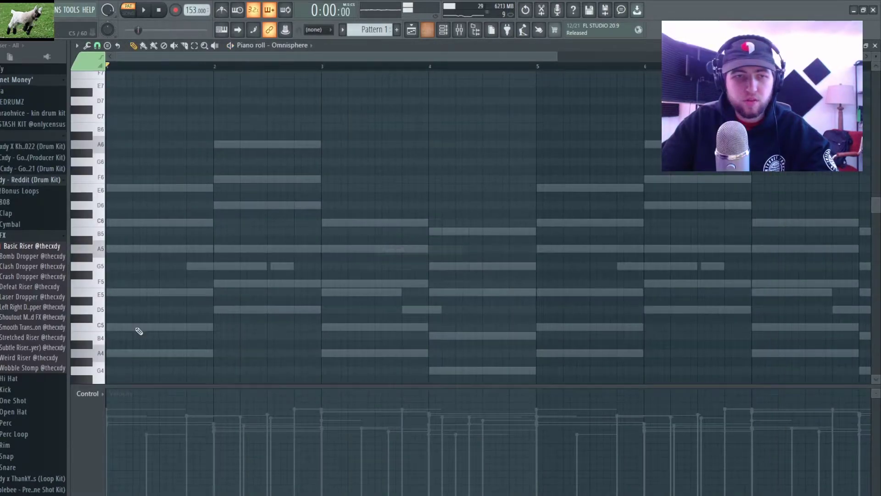
pyautogui.click(132, 196)
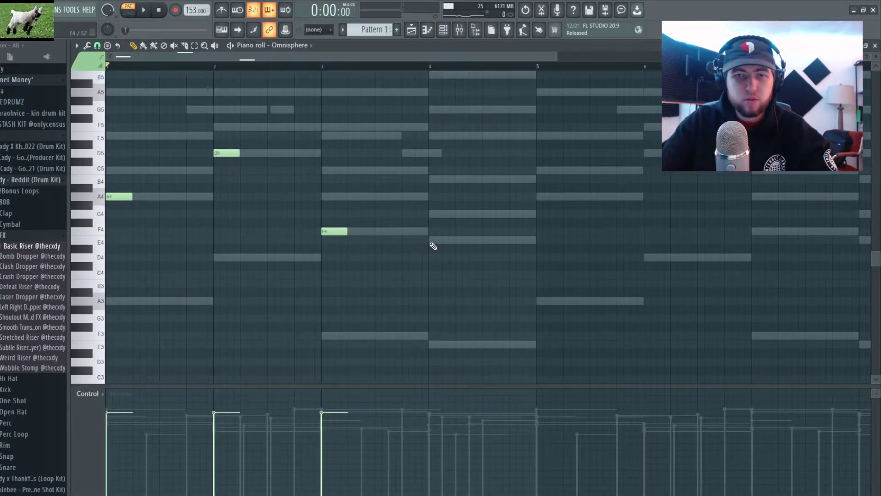
pyautogui.hotkey('ctrl', 'l')
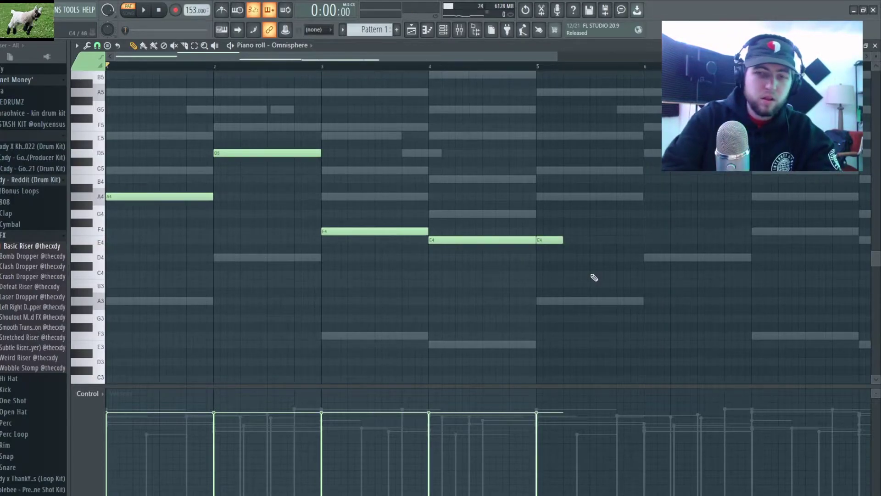
pyautogui.hotkey('ctrl', 'Down')
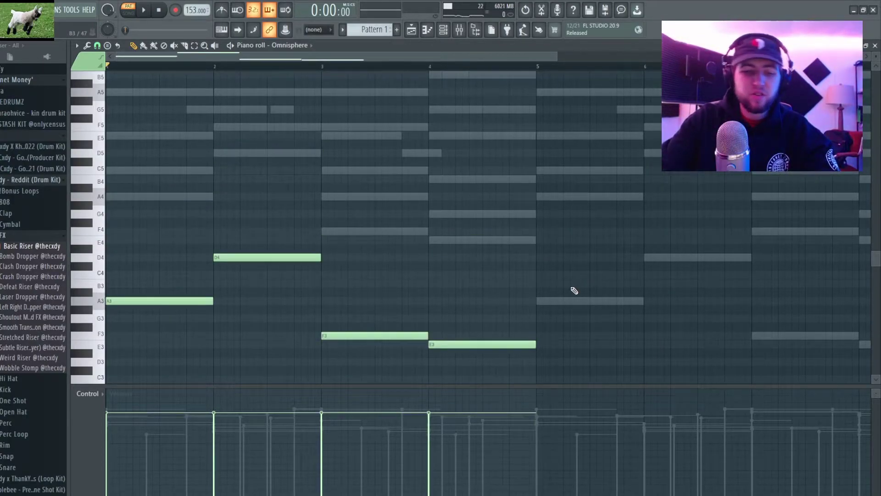
# Duplicate the bass notes into bars 5 to 8 and transpose the whole line up one octave.
pyautogui.press('space')
pyautogui.hotkey('ctrl', 'b')
pyautogui.hotkey('ctrl', 'd')
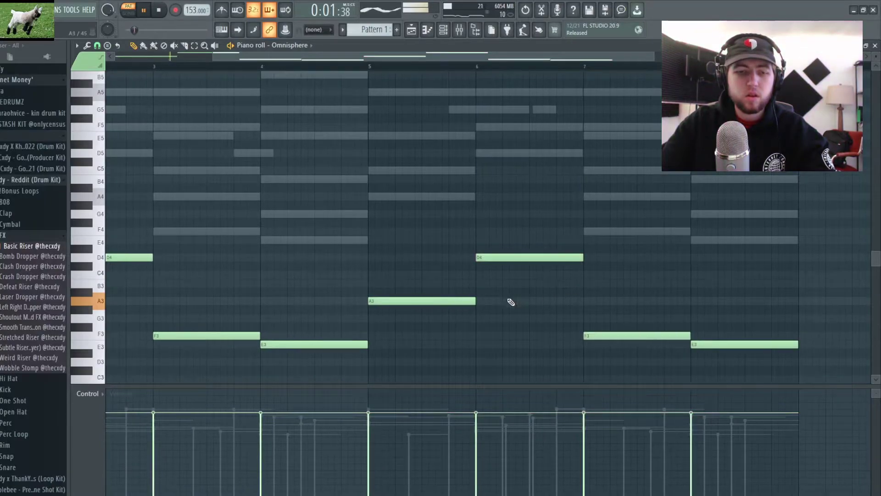
pyautogui.scroll(-1, 270, 340)
pyautogui.scroll(-1, 270, 340)
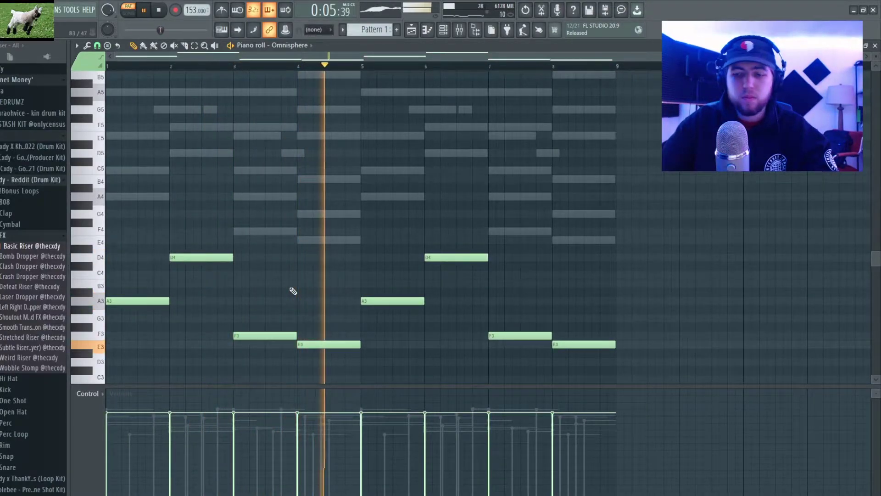
pyautogui.hotkey('ctrl', 'Up')
pyautogui.press('space')
pyautogui.press('space')
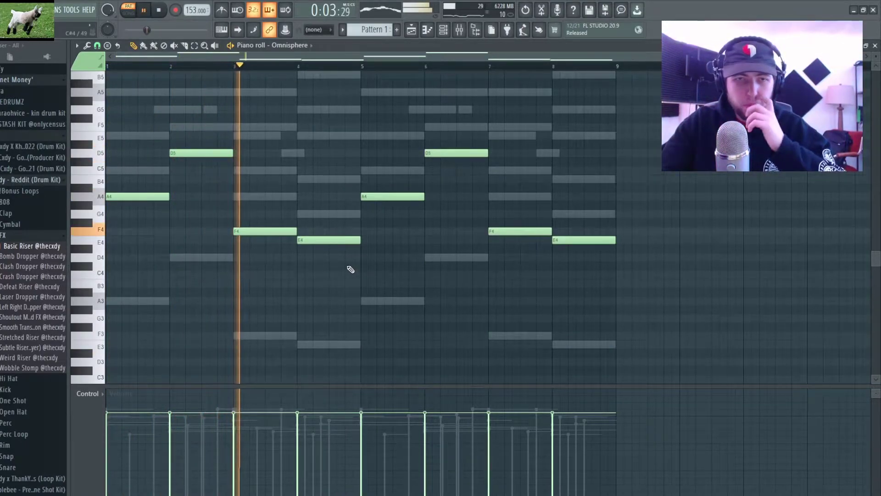
# Place the eight-bar Pattern 1 clip at the start of Track 1 in the playlist.
pyautogui.click(875, 46)
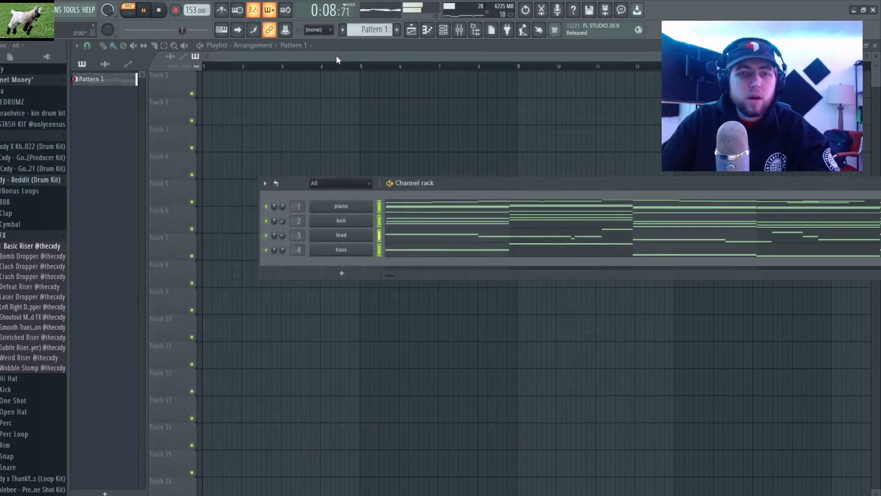
pyautogui.press('F6')
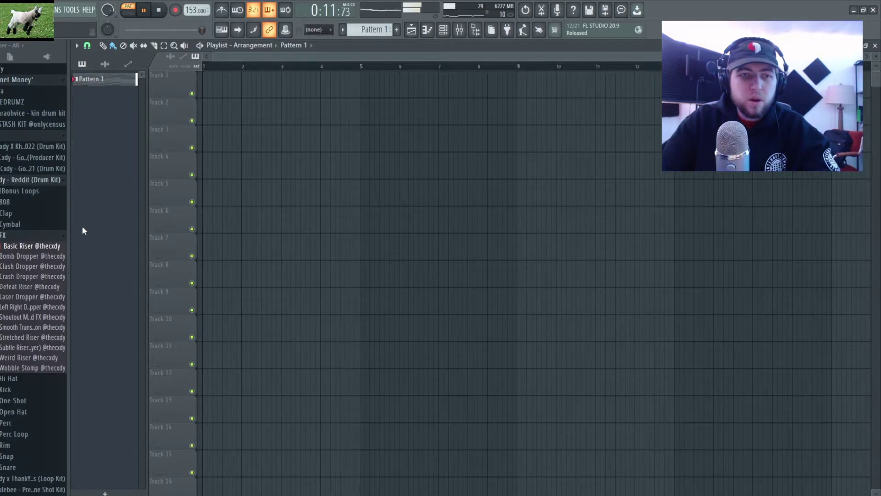
pyautogui.click(55, 235)
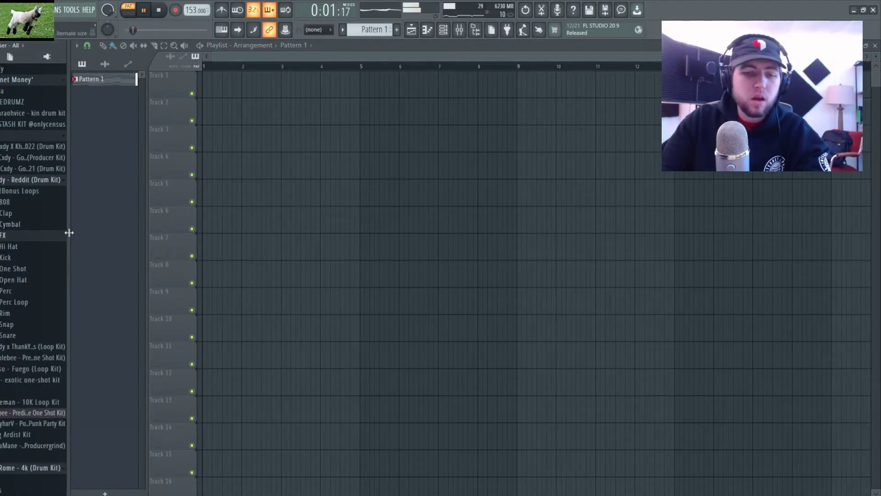
pyautogui.click(223, 82)
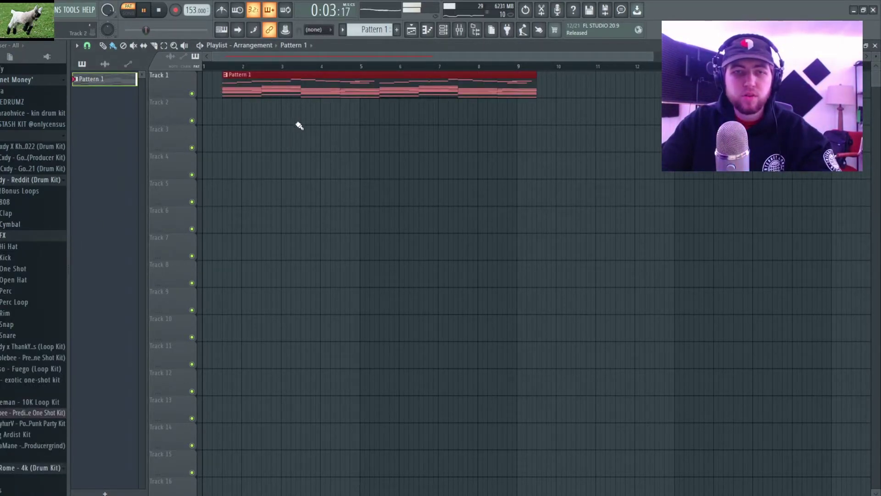
pyautogui.scroll(-2, 236, 184)
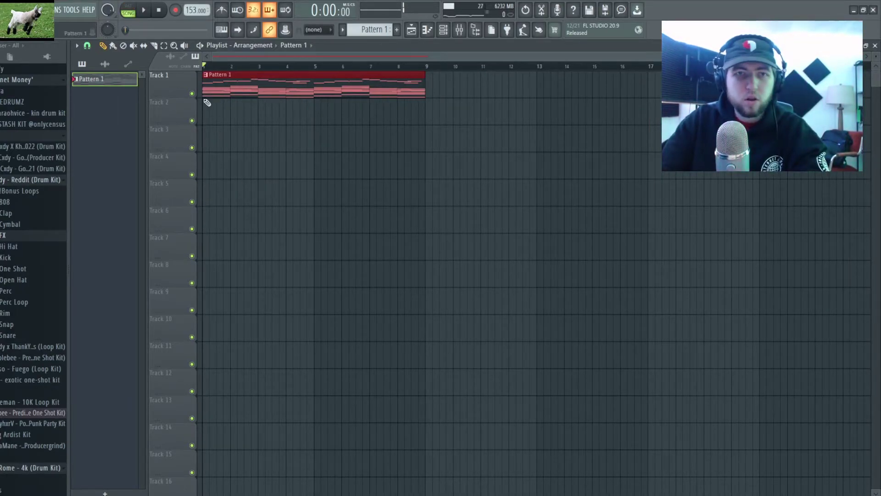
# Add the Clap - Rod sample from the drum kit as a new channel.
pyautogui.press('F6')
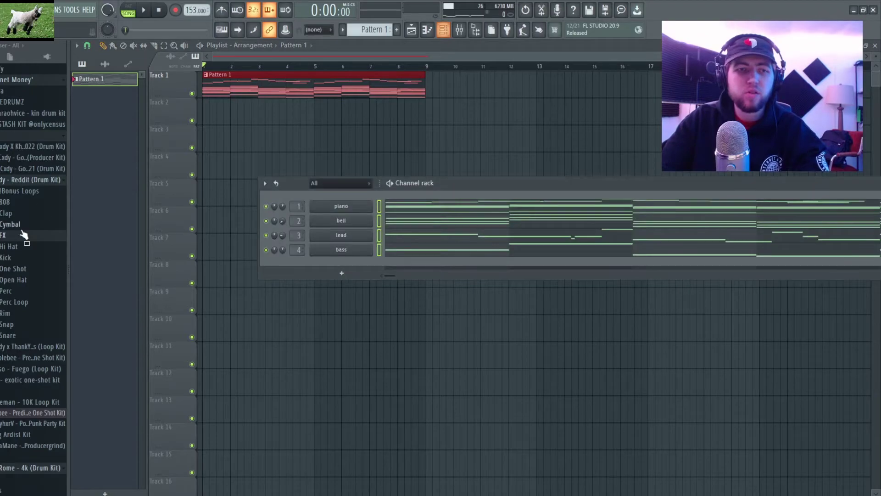
pyautogui.click(17, 216)
pyautogui.scroll(-3, 26, 293)
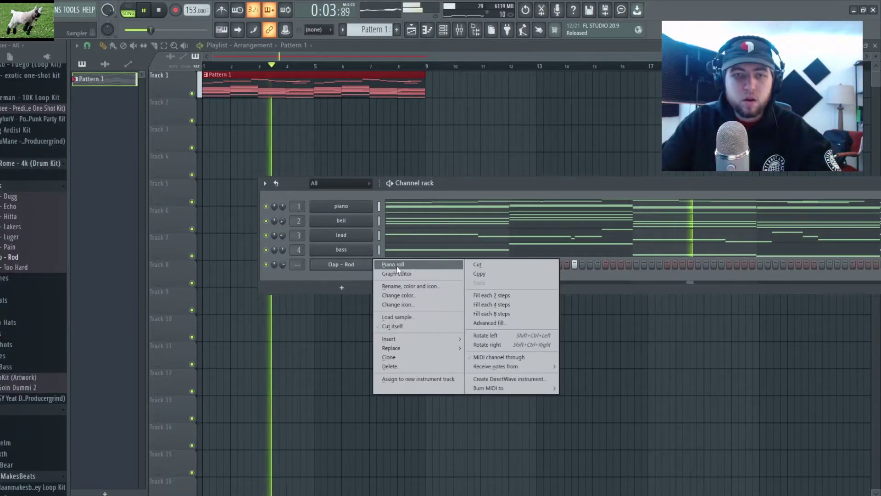
# Place a Clap - Rod hit at C5 on beat 3 of every bar across all eight bars.
pyautogui.click(378, 265)
pyautogui.moveTo(233, 66); pyautogui.dragTo(107, 65)
pyautogui.hotkey('ctrl', 'b')
pyautogui.hotkey('ctrl', 'b')
pyautogui.hotkey('ctrl', 'b')
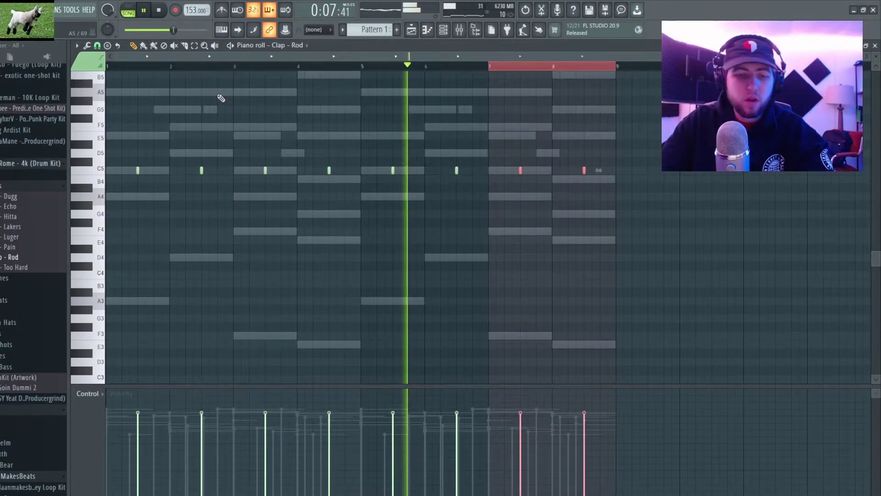
pyautogui.hotkey('ctrl', 'd')
pyautogui.click(875, 45)
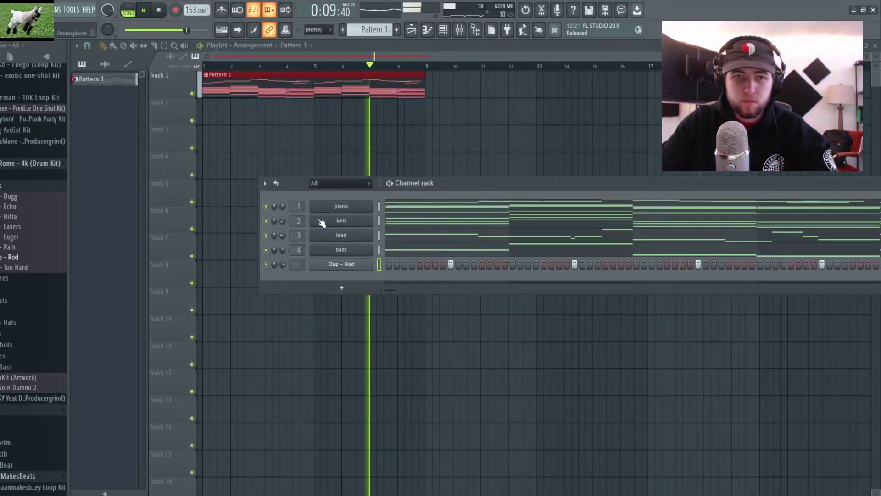
# Add the HH - Roses hi-hat sample as a new channel and fill it on every 2 steps.
pyautogui.click(4, 186)
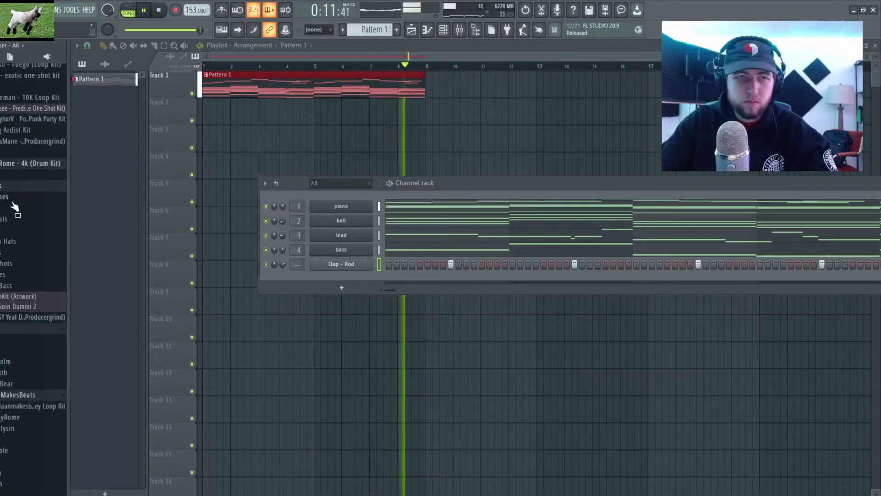
pyautogui.click(8, 218)
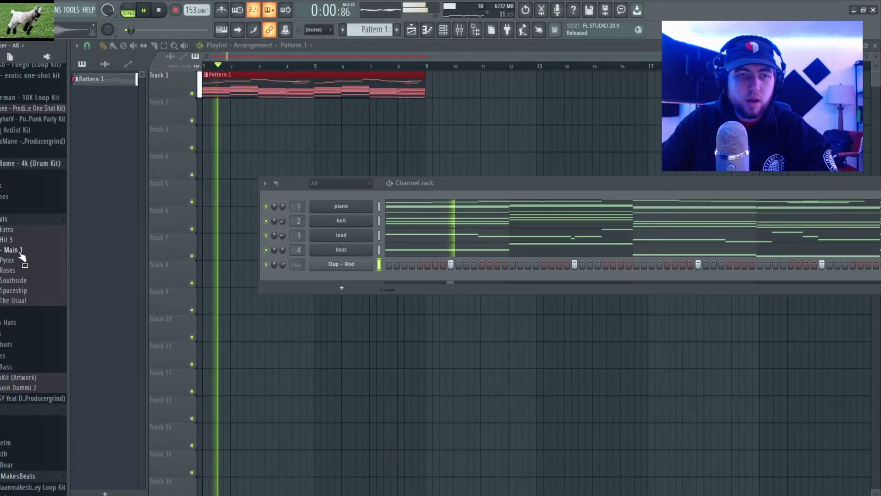
pyautogui.moveTo(16, 273); pyautogui.dragTo(340, 276)
pyautogui.rightClick(342, 278)
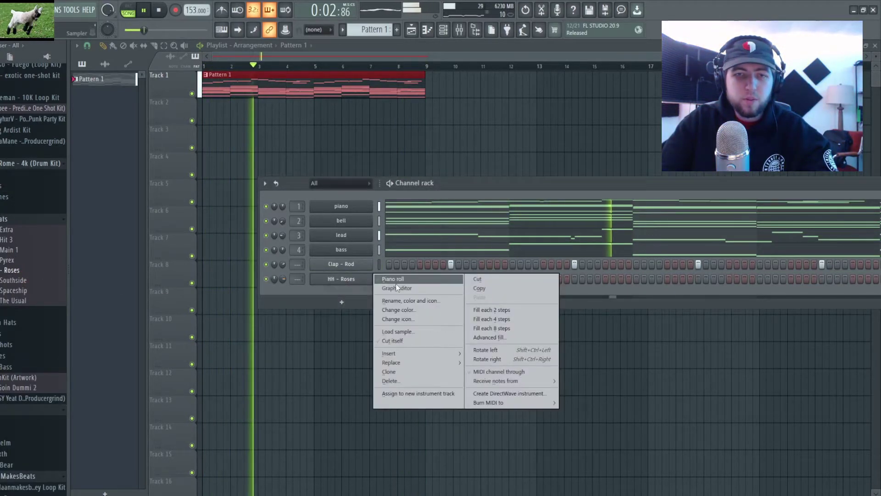
pyautogui.click(493, 310)
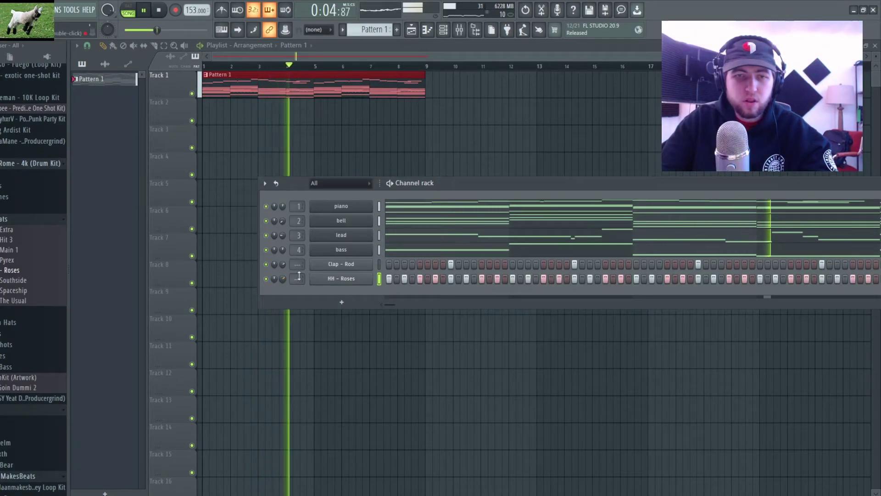
pyautogui.rightClick(371, 277)
pyautogui.click(326, 282)
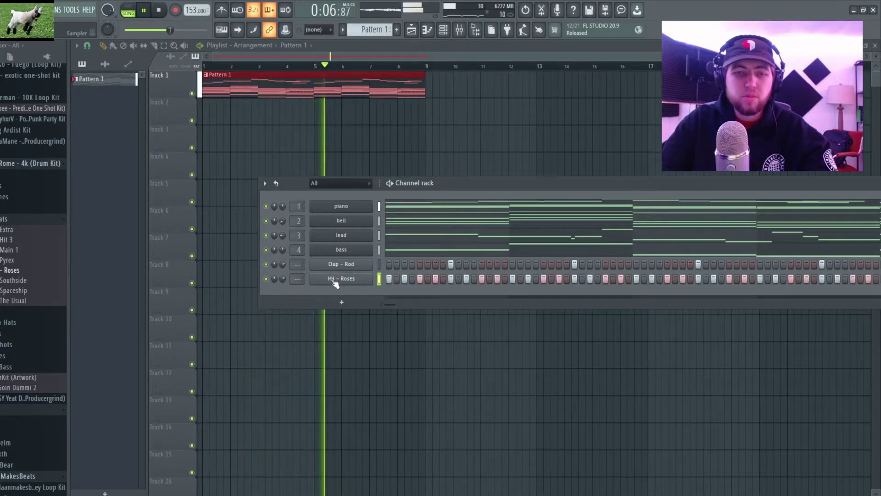
# Add the 808 - Big Zay sample as a new channel and check its channel settings.
pyautogui.click(15, 220)
pyautogui.click(10, 174)
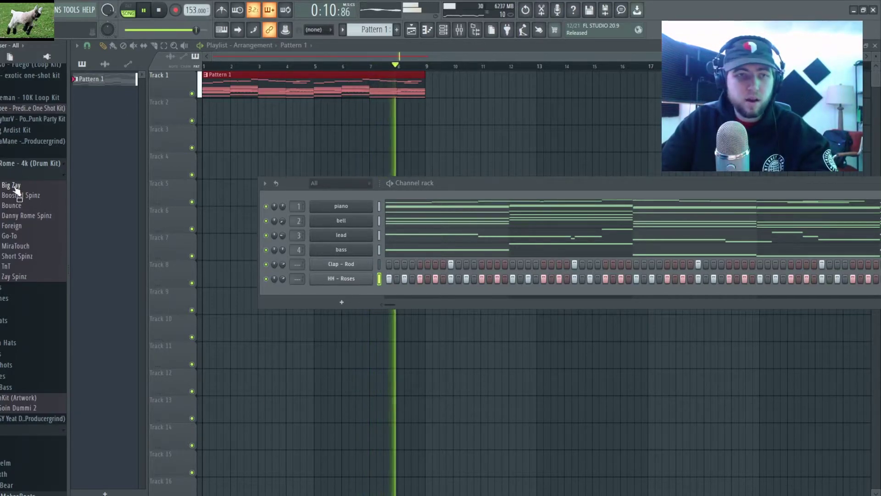
pyautogui.moveTo(16, 190); pyautogui.dragTo(334, 301)
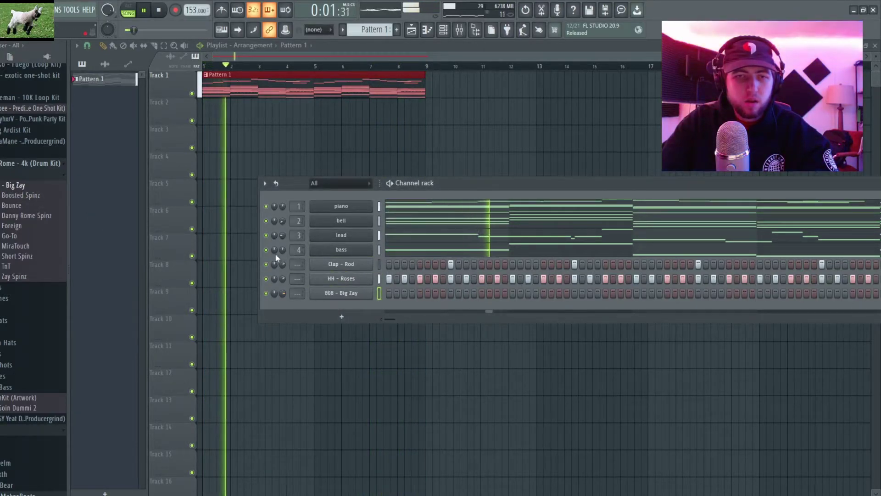
pyautogui.click(353, 294)
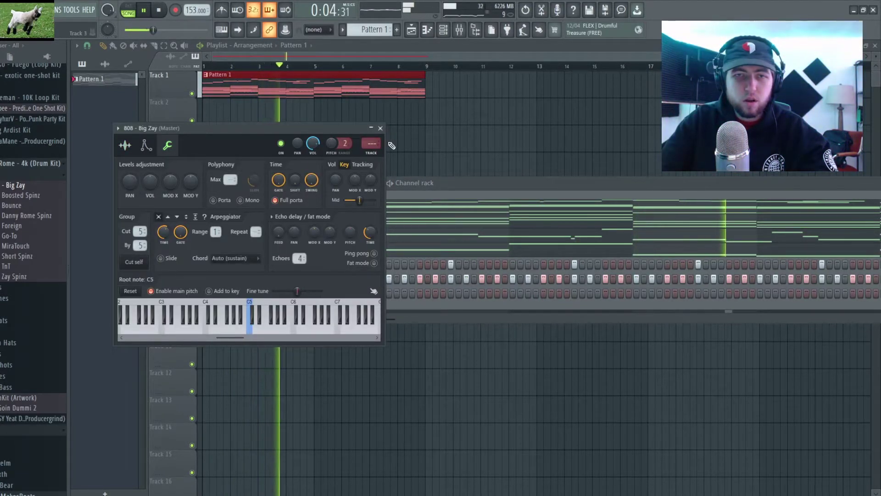
pyautogui.click(380, 128)
# Draw short 808 notes A4, D5, F5 and E5 across bars 1 to 4, starting D5 and E5 on beat 2, and raise all velocities to maximum.
pyautogui.press('space')
pyautogui.press('F7')
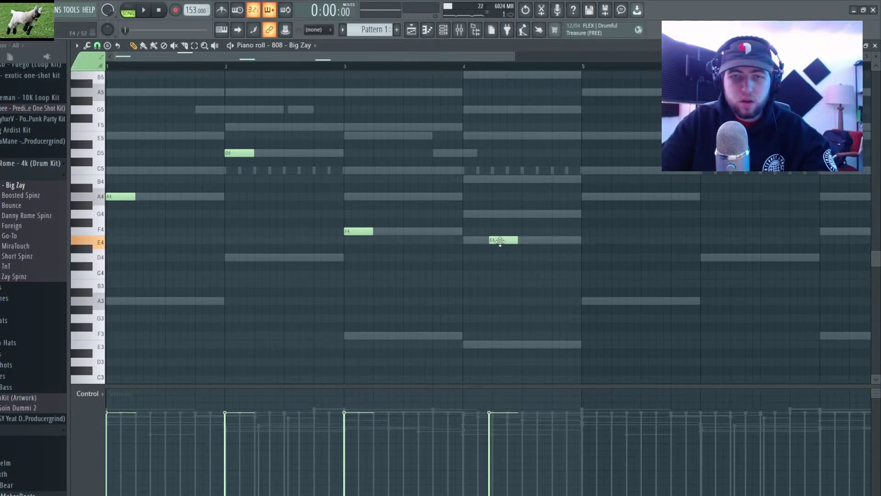
pyautogui.moveTo(321, 240); pyautogui.dragTo(607, 212)
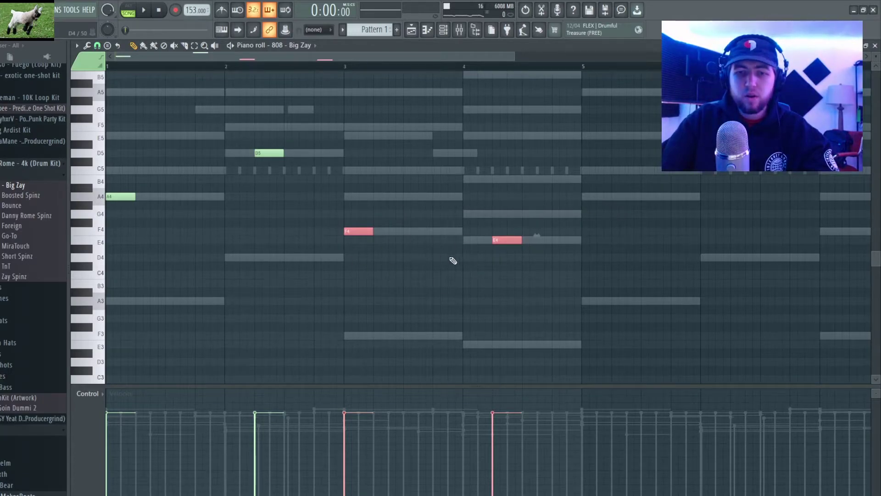
pyautogui.click(379, 308)
pyautogui.scroll(-4, 340, 311)
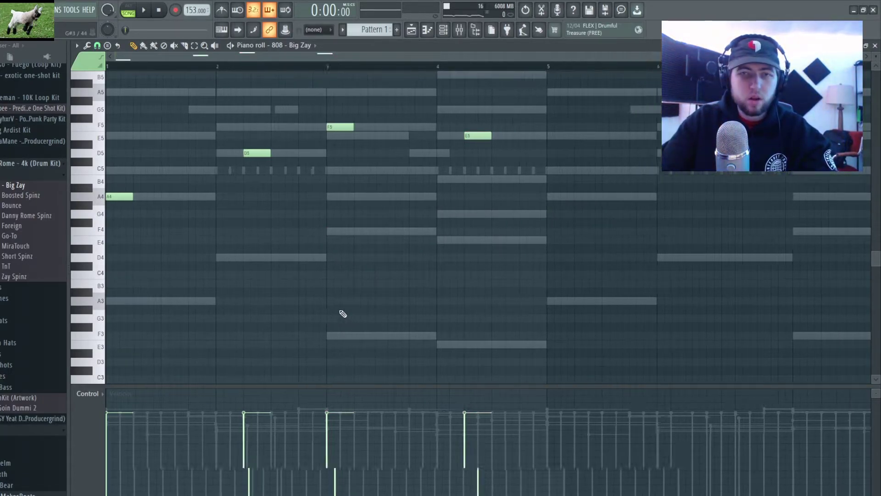
pyautogui.scroll(5, 208, 323)
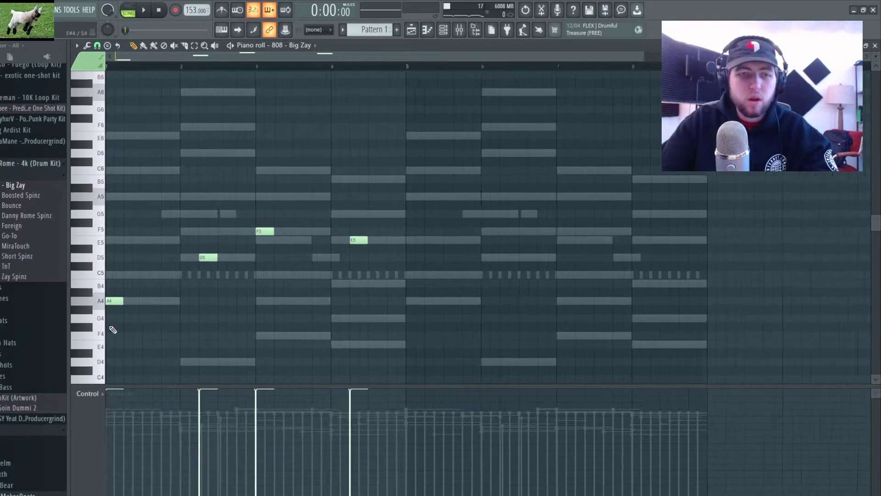
pyautogui.scroll(4, 167, 243)
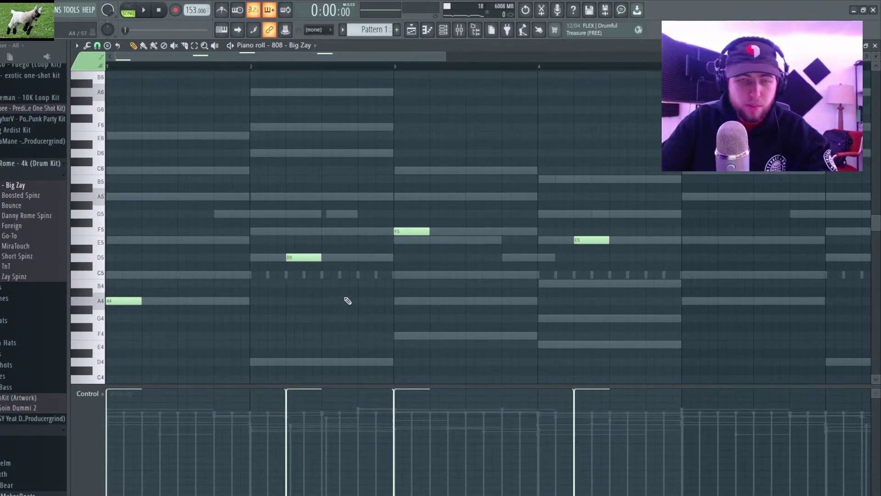
# Add two more F5 808 hits in bar 3 while the song plays.
pyautogui.press('space')
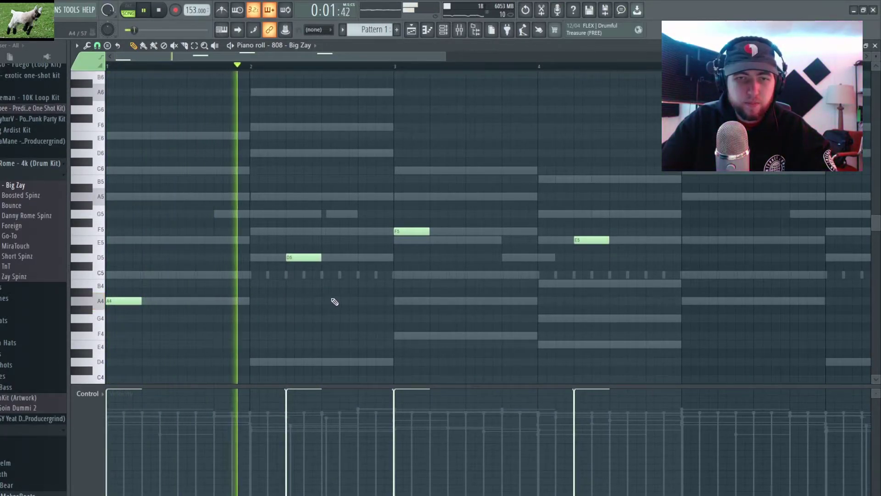
pyautogui.click(453, 231)
pyautogui.click(507, 231)
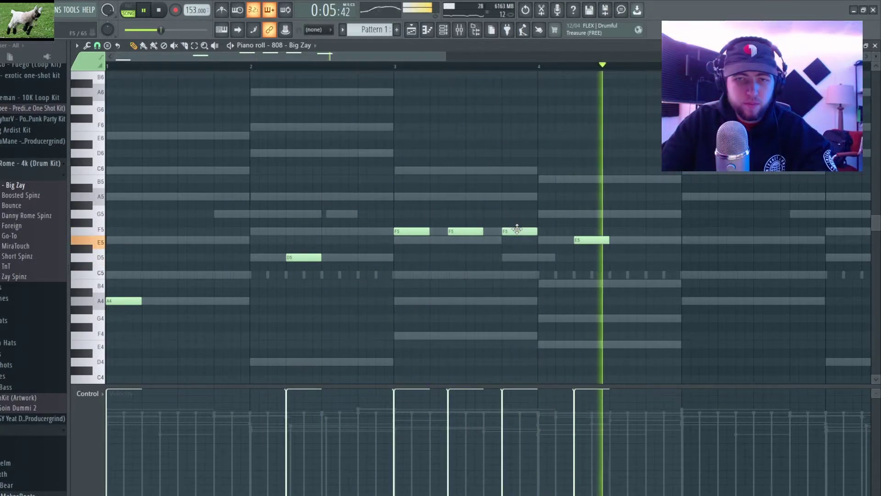
# Duplicate the four-bar 808 pattern into bars 5 to 8.
pyautogui.keyDown('ctrl'); pyautogui.scroll(-3, 551, 252); pyautogui.keyUp('ctrl')
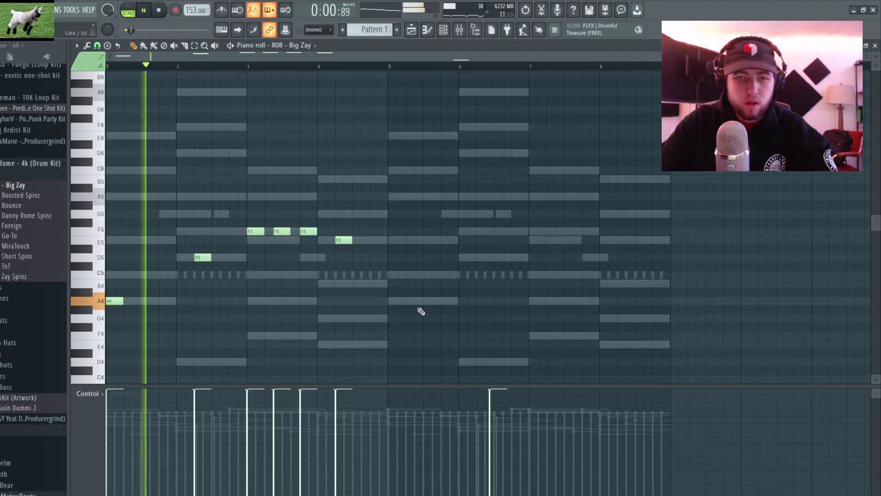
pyautogui.scroll(-5, 454, 271)
pyautogui.click(493, 231)
pyautogui.rightClick(492, 232)
pyautogui.scroll(3, 270, 240)
pyautogui.moveTo(445, 142); pyautogui.dragTo(135, 278)
pyautogui.hotkey('ctrl', 'b')
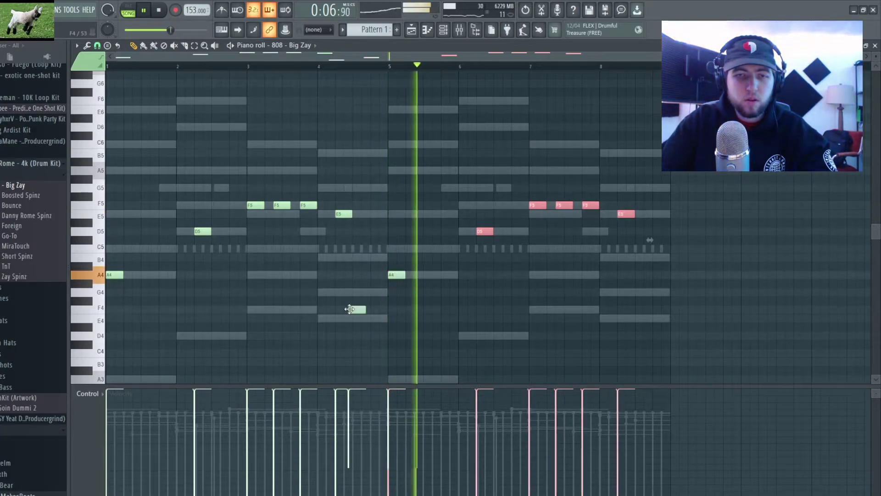
pyautogui.hotkey('ctrl', 'q')
pyautogui.hotkey('ctrl', 'd')
# Add a second E5 808 hit in bar 8 and close the 808 editing windows.
pyautogui.scroll(5, 649, 286)
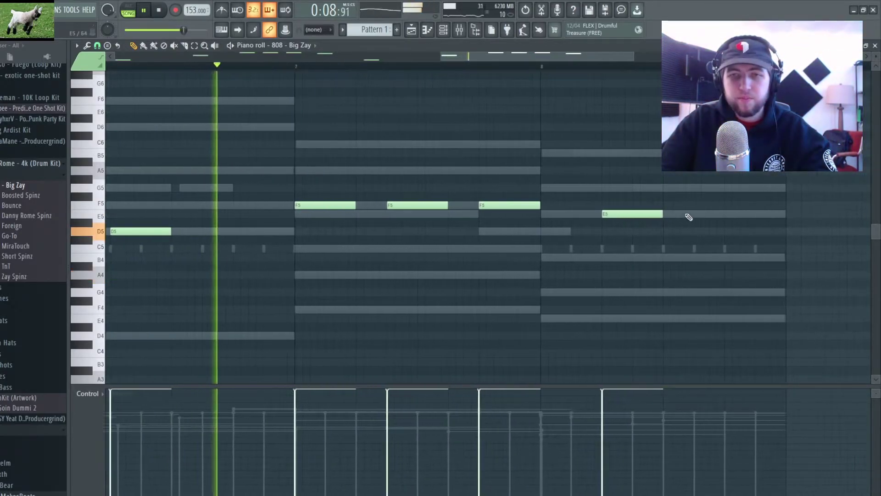
pyautogui.click(694, 215)
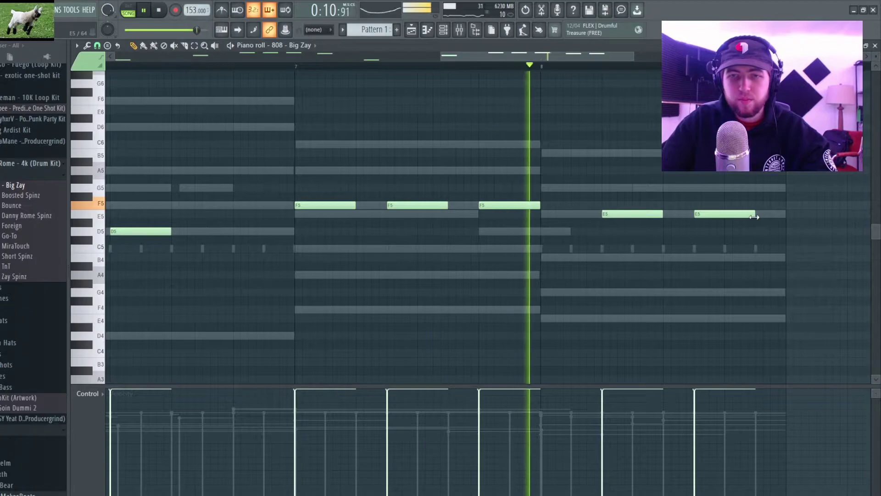
pyautogui.scroll(-5, 473, 305)
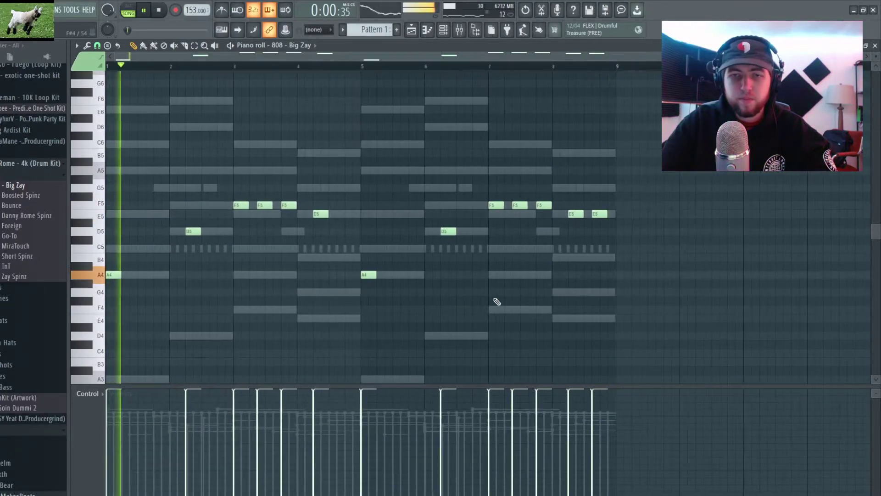
pyautogui.click(875, 46)
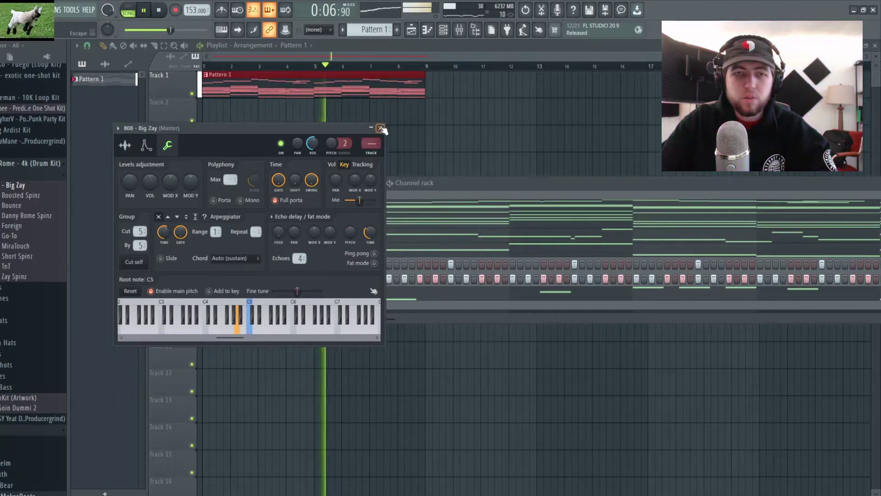
pyautogui.click(381, 128)
# Add extra C5 hits to the HH - Roses pattern in bars 1 and 3, plus a descending B4 to A#4 roll early in bar 2.
pyautogui.rightClick(373, 274)
pyautogui.click(386, 281)
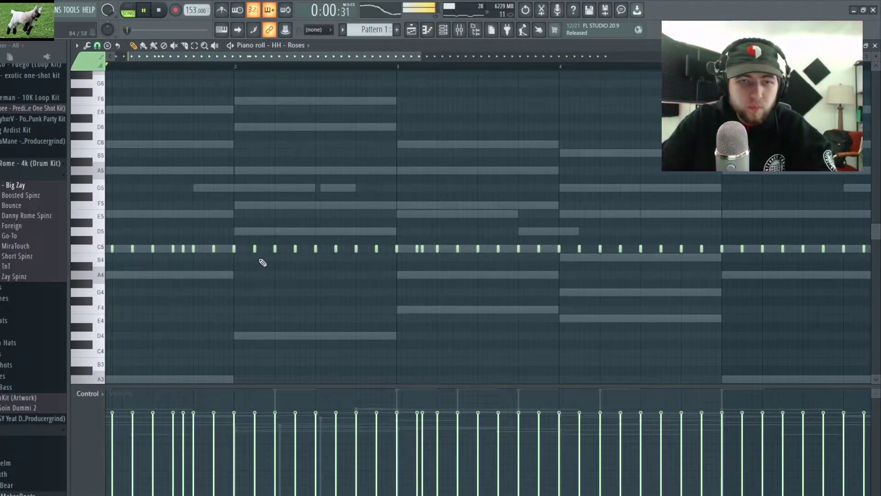
pyautogui.click(259, 257)
pyautogui.click(265, 266)
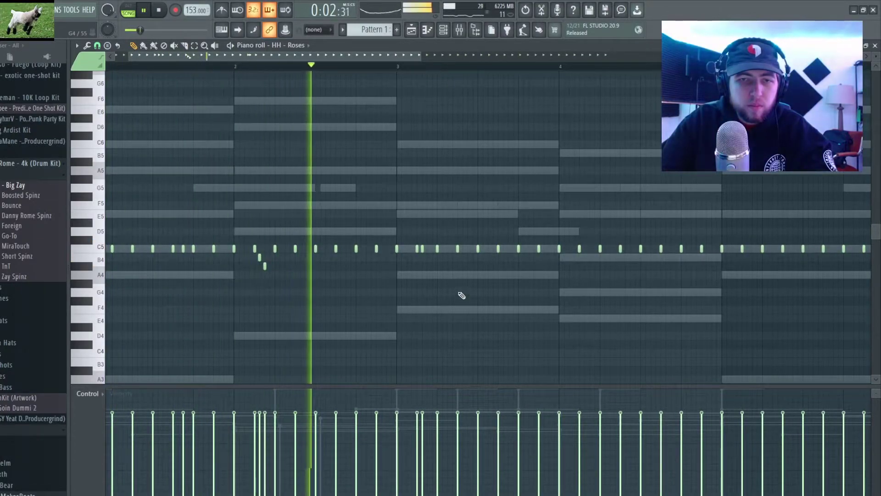
# Add hi-hat rolls on A4 and G4 late in bar 3 and D#5 and A#4 pairs in bar 4, duplicate into bars 5 to 8, and close the editor.
pyautogui.scroll(3, 510, 338)
pyautogui.click(542, 318)
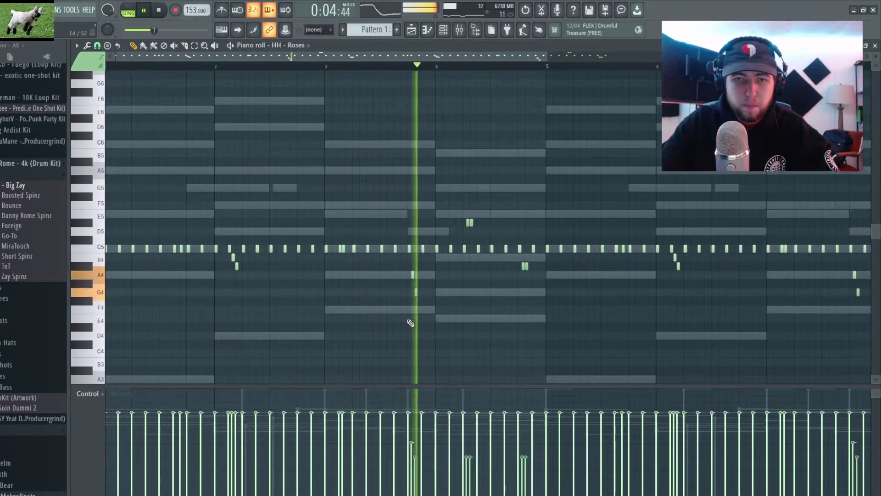
pyautogui.scroll(-2, 391, 348)
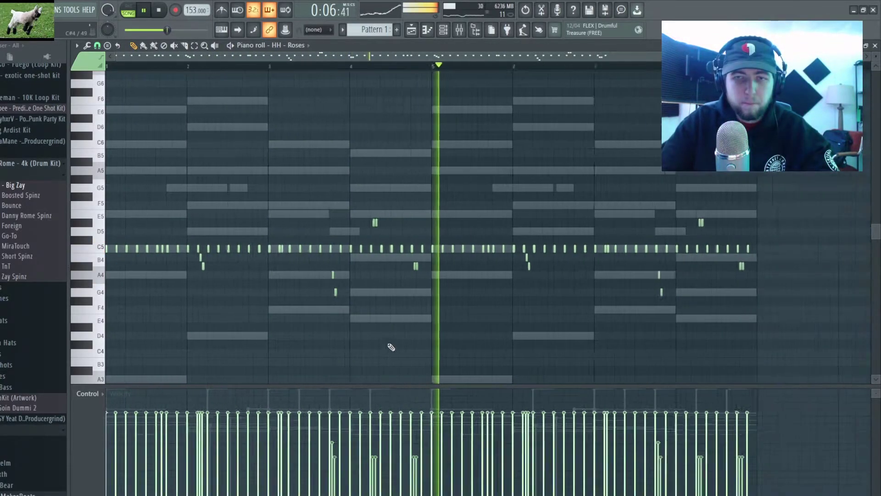
pyautogui.press('F7')
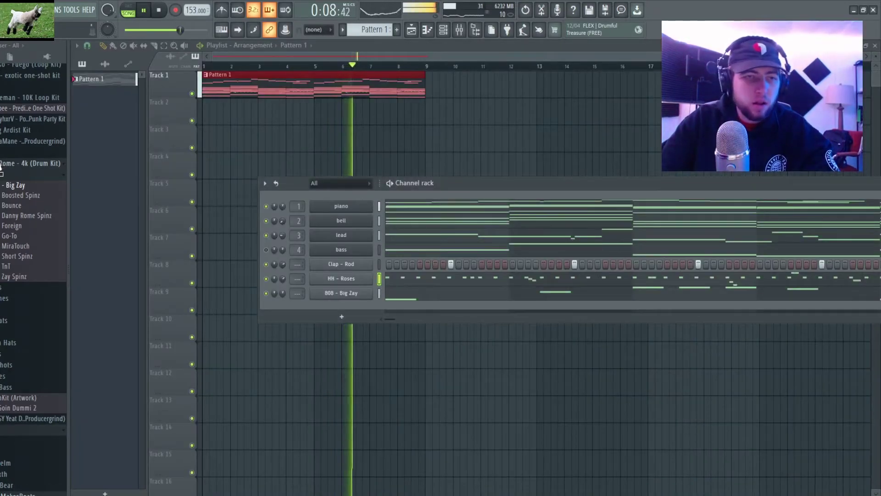
# Load the OH - Go-To open hat, place a C5 hit in bar 1, and duplicate it into bar 5.
pyautogui.click(6, 166)
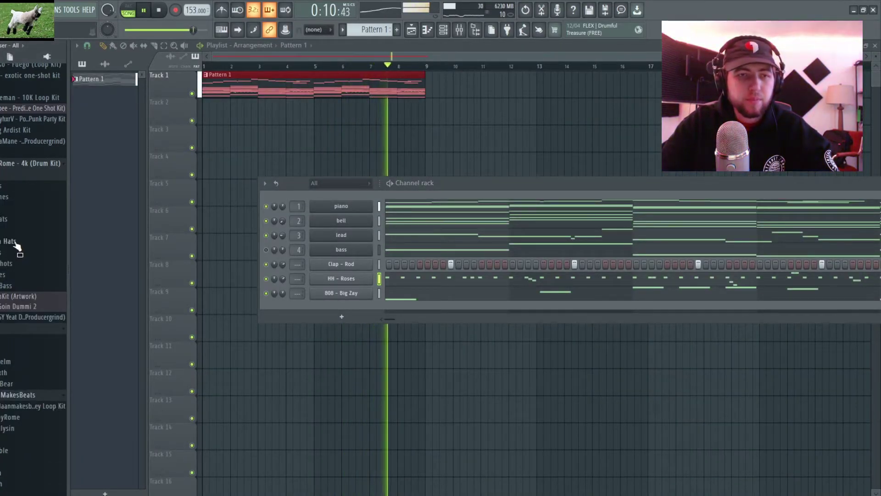
pyautogui.click(15, 242)
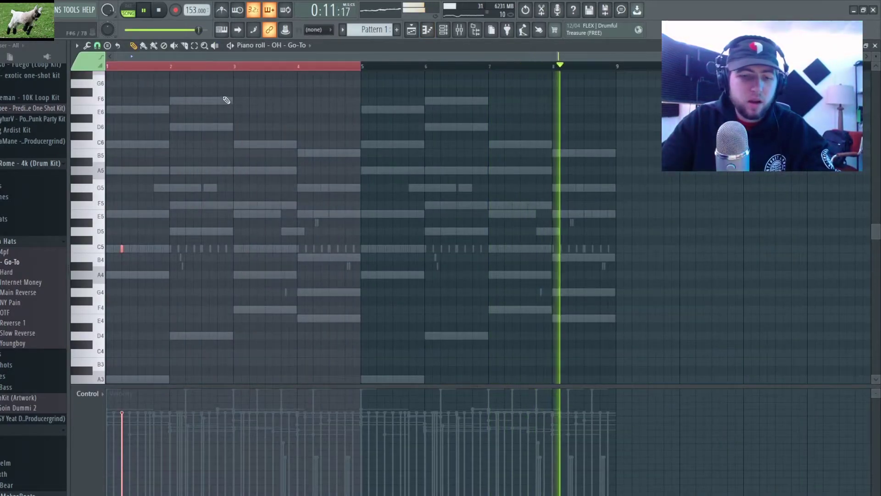
pyautogui.press('Escape')
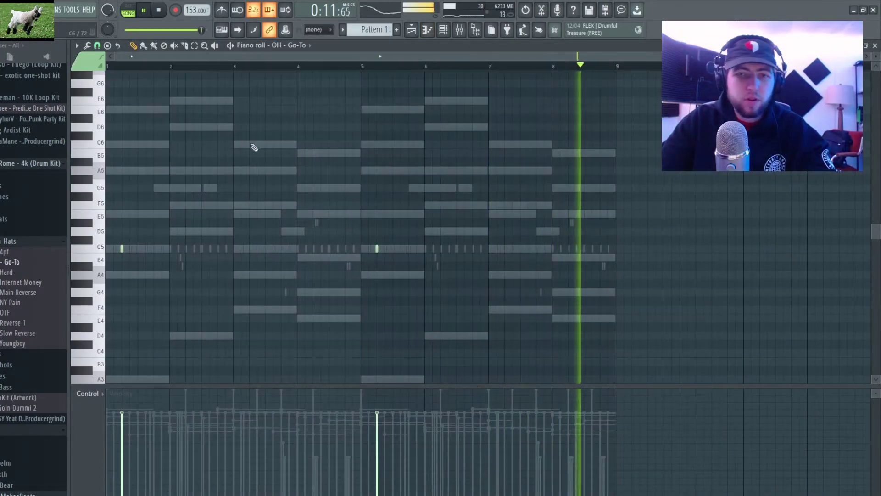
pyautogui.click(876, 45)
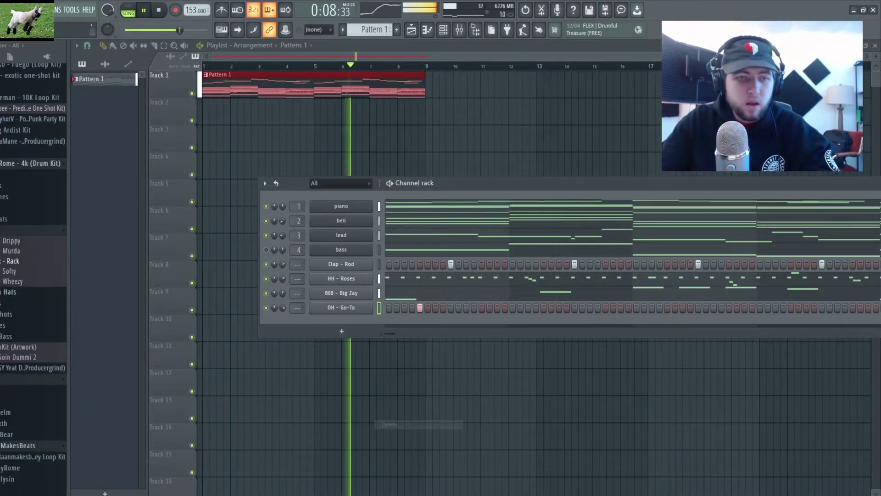
# Load the Snare - Bouncy sample, place C5 hits late in bar 1 and early in bars 2 and 4, and duplicate them into bars 5 to 8.
pyautogui.click(31, 232)
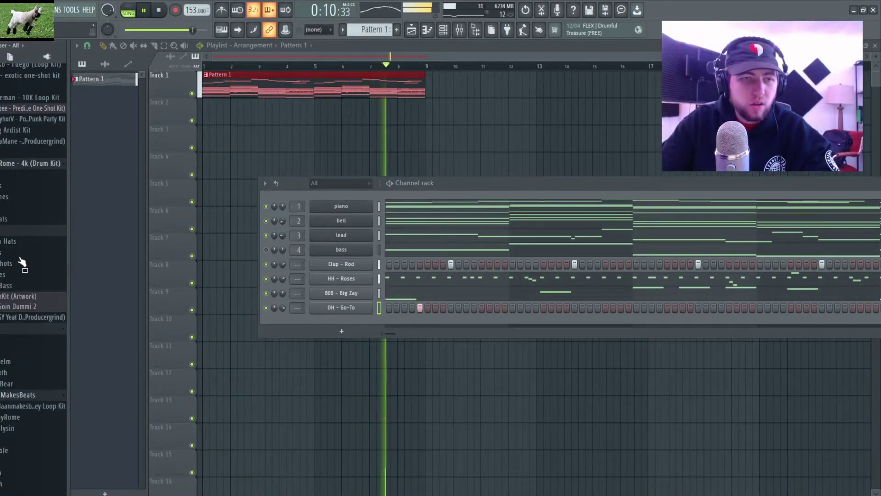
pyautogui.click(5, 275)
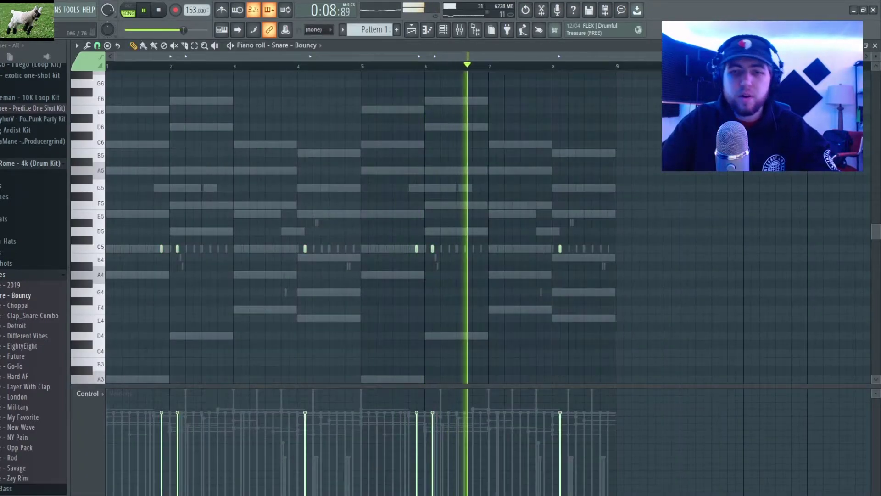
pyautogui.press('F7')
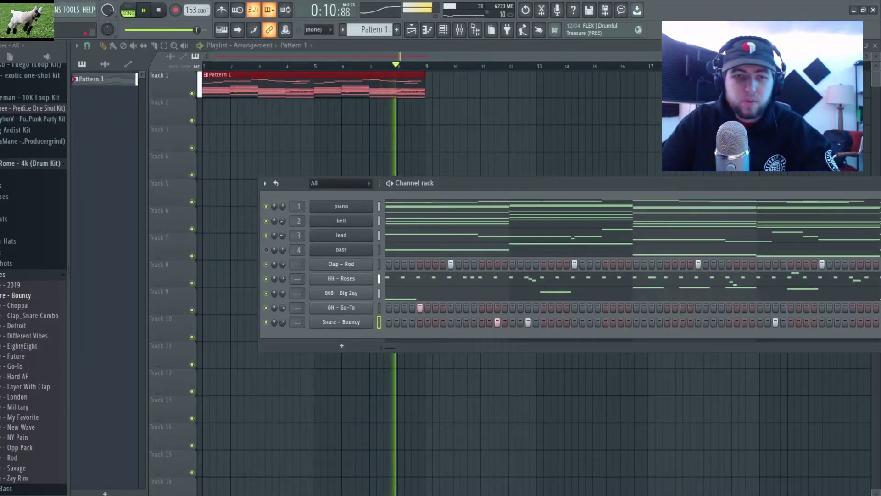
# Load the Perc - Bongo 2 sample, place a C5 hit in bar 2, and duplicate it into bar 6.
pyautogui.moveTo(18, 273); pyautogui.dragTo(285, 339)
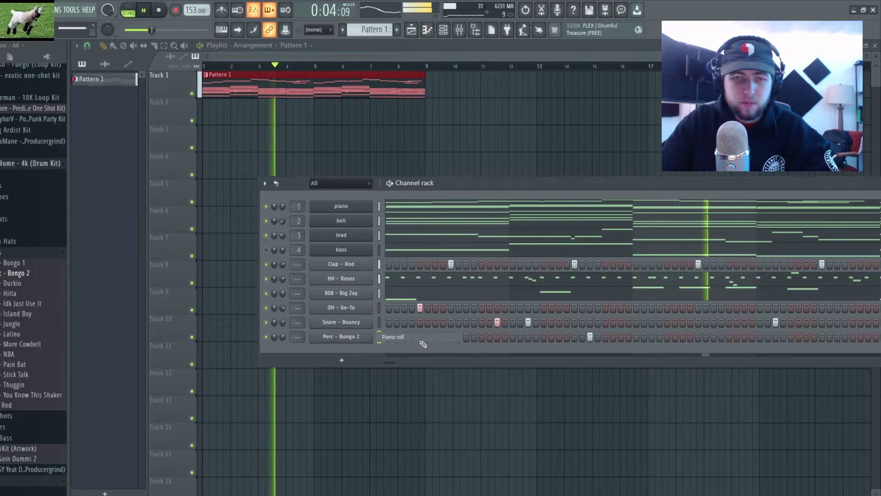
pyautogui.press('F7')
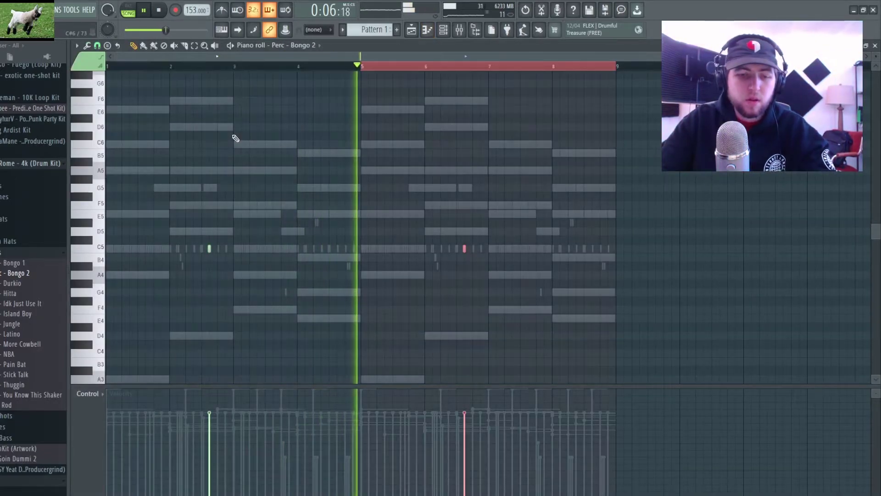
pyautogui.press('F7')
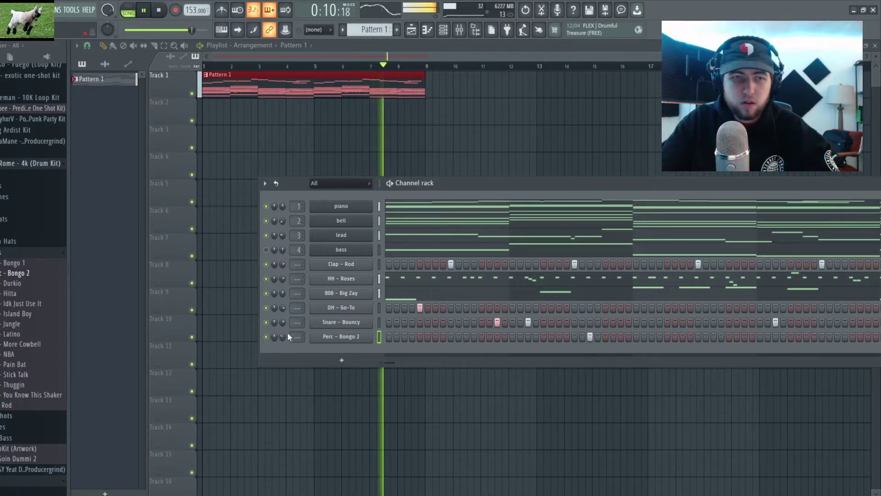
# Select every channel and split Pattern 1 into a separate pattern per channel, clearing its clip from the playlist.
pyautogui.click(379, 206)
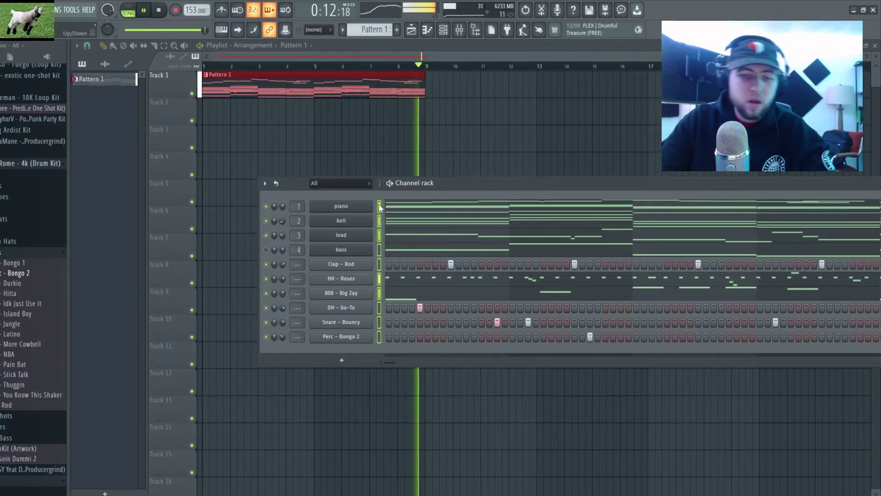
pyautogui.press('F9')
pyautogui.click(197, 199)
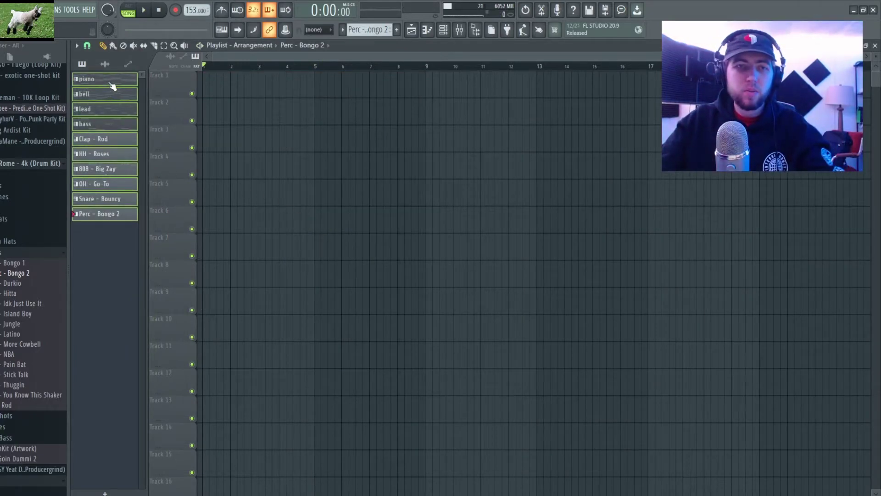
# Place all ten patterns on tracks 1 to 10 at bar 1 and extend the shorter open hat and percussion clips to eight bars.
pyautogui.moveTo(110, 83); pyautogui.dragTo(203, 86)
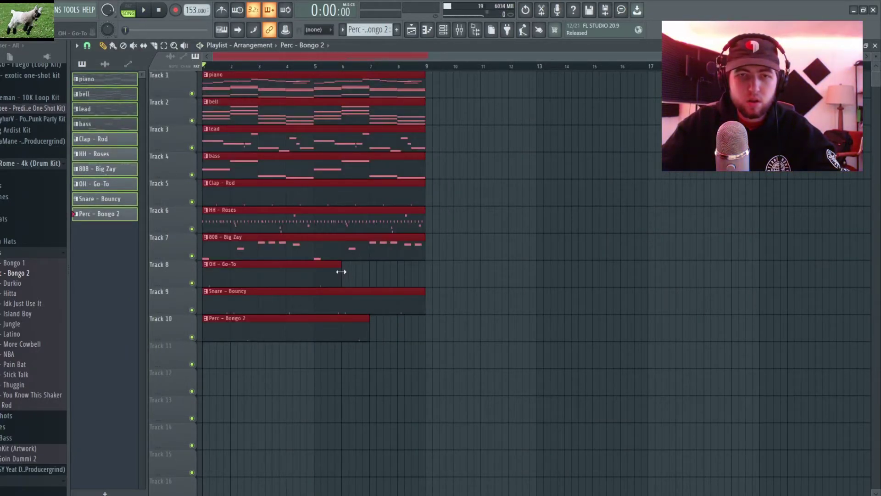
pyautogui.moveTo(342, 272); pyautogui.dragTo(420, 287)
# Select all clips and duplicate the eight-bar block repeatedly along the timeline to lay out the full song.
pyautogui.click(428, 100)
pyautogui.hotkey('ctrl', 'a')
pyautogui.hotkey('ctrl', 'b')
pyautogui.hotkey('ctrl', 'b')
pyautogui.hotkey('ctrl', 'b')
pyautogui.hotkey('ctrl', 'b')
pyautogui.hotkey('ctrl', 'b')
pyautogui.scroll(-3, 318, 243)
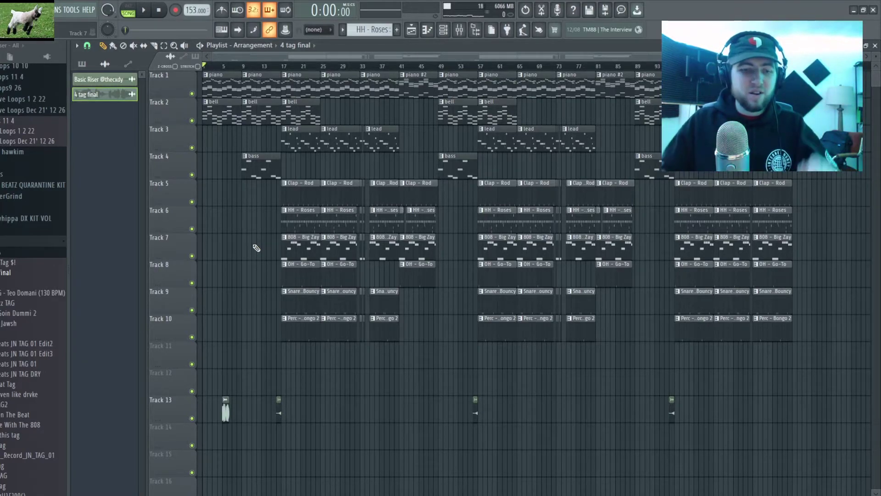
# Play the arrangement and examine the intro layers, producer tag, riser, and where the bell and lead play in the first drop.
pyautogui.scroll(6, 259, 256)
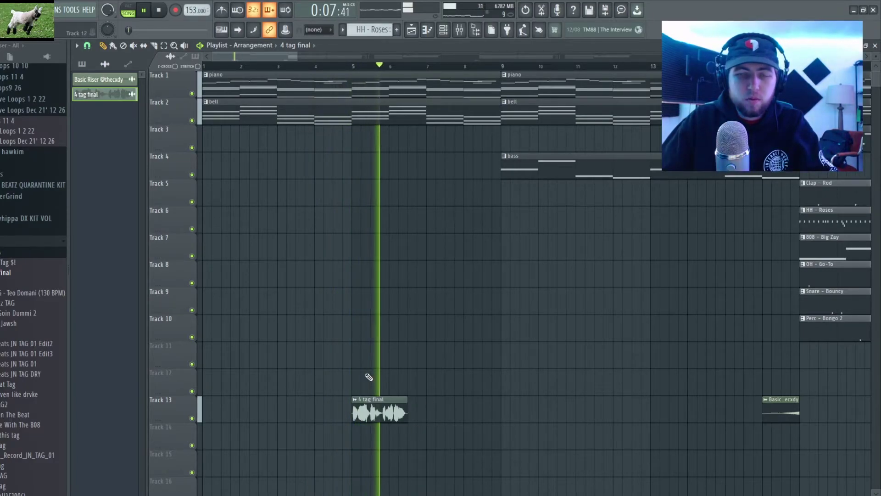
pyautogui.scroll(-4, 467, 344)
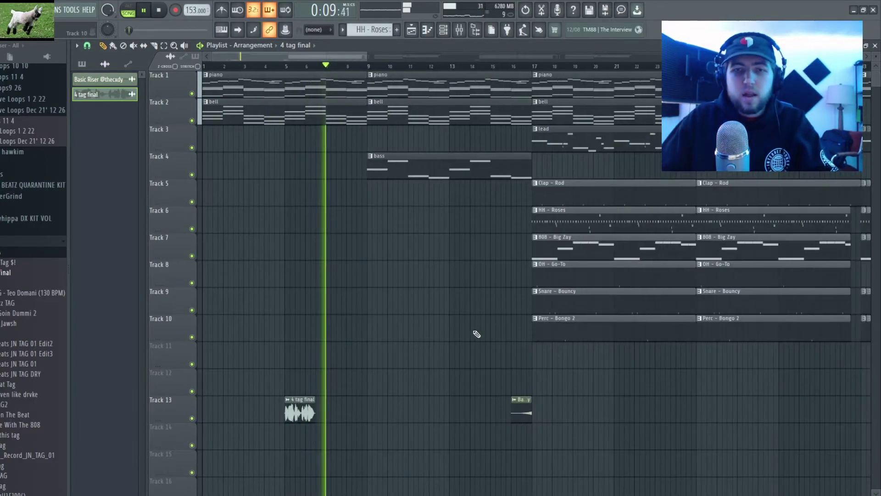
pyautogui.scroll(3, 257, 280)
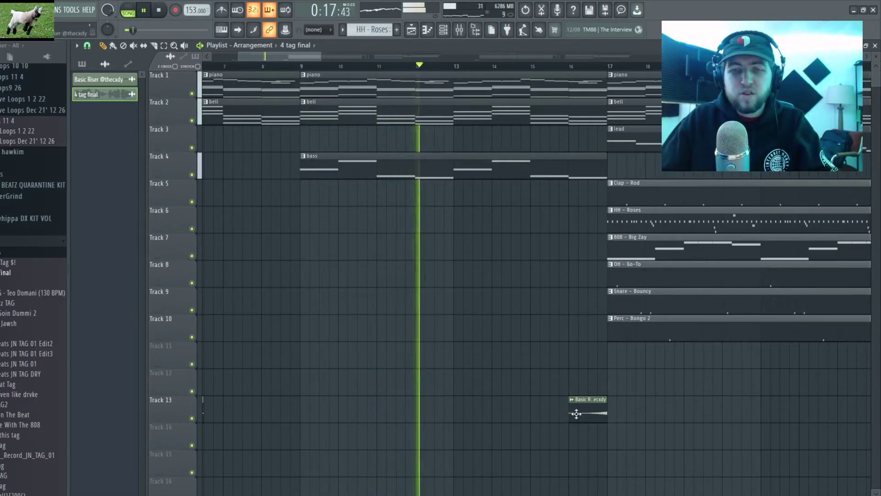
pyautogui.scroll(-3, 564, 396)
pyautogui.scroll(3, 479, 380)
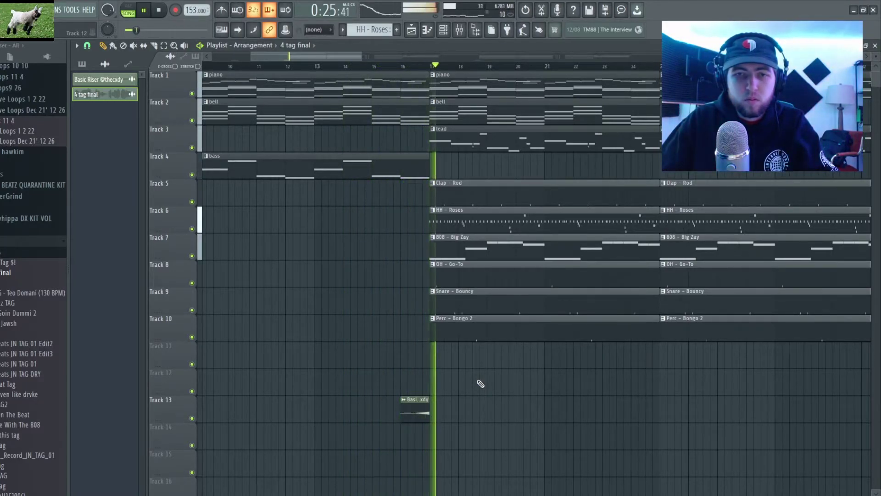
pyautogui.scroll(-4, 453, 403)
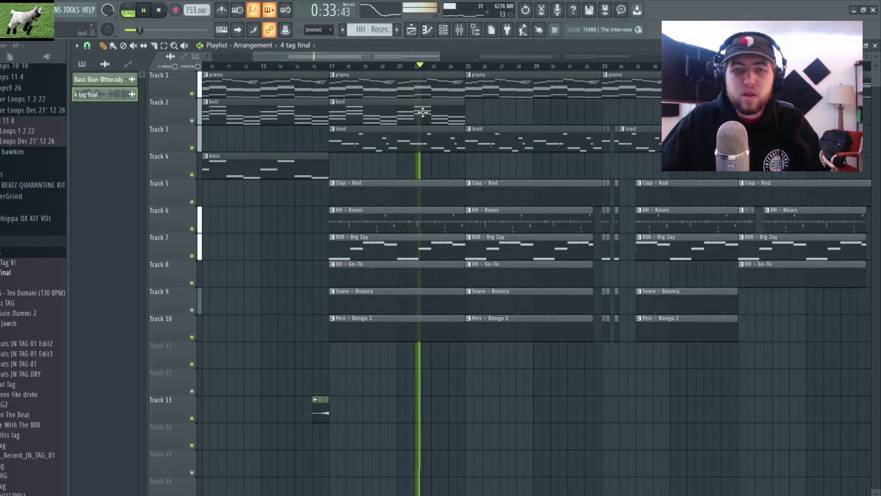
pyautogui.scroll(-4, 296, 108)
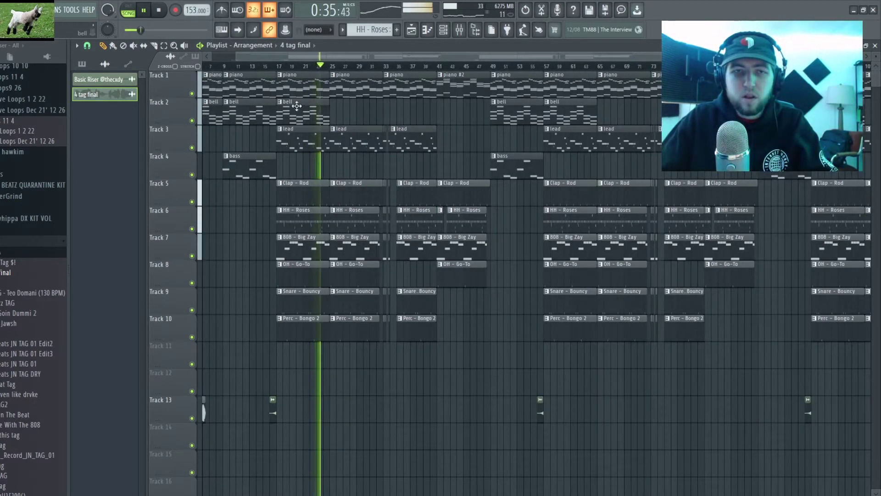
pyautogui.scroll(4, 268, 265)
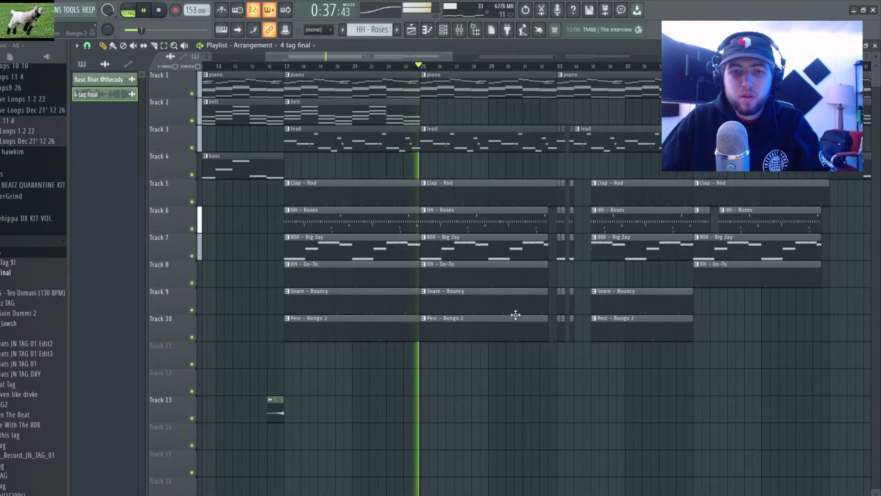
# Play and examine the drum cutouts and stuttered clips around bars 32 to 35.
pyautogui.scroll(2, 528, 374)
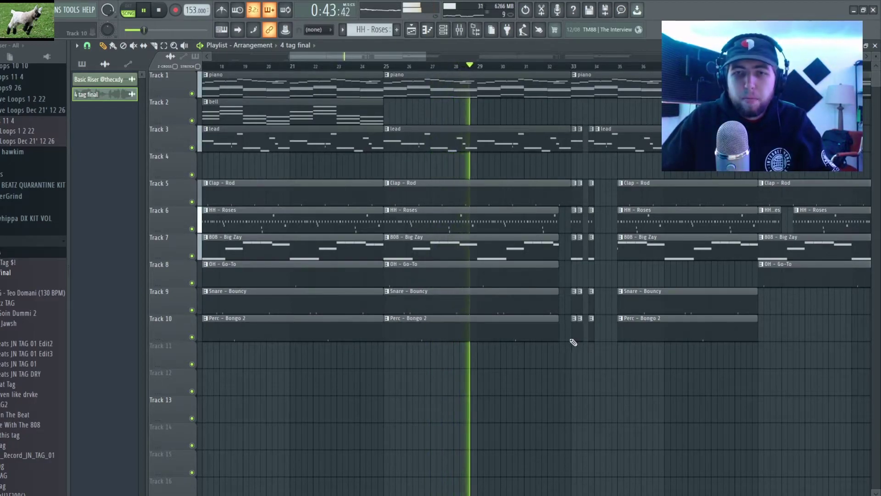
pyautogui.scroll(2, 595, 325)
pyautogui.scroll(2, 595, 326)
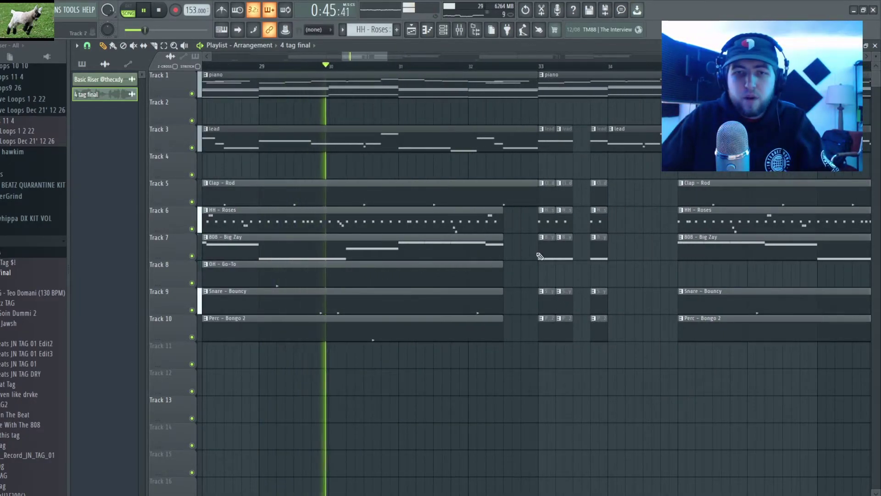
pyautogui.press('c')
pyautogui.moveTo(505, 390); pyautogui.dragTo(507, 231)
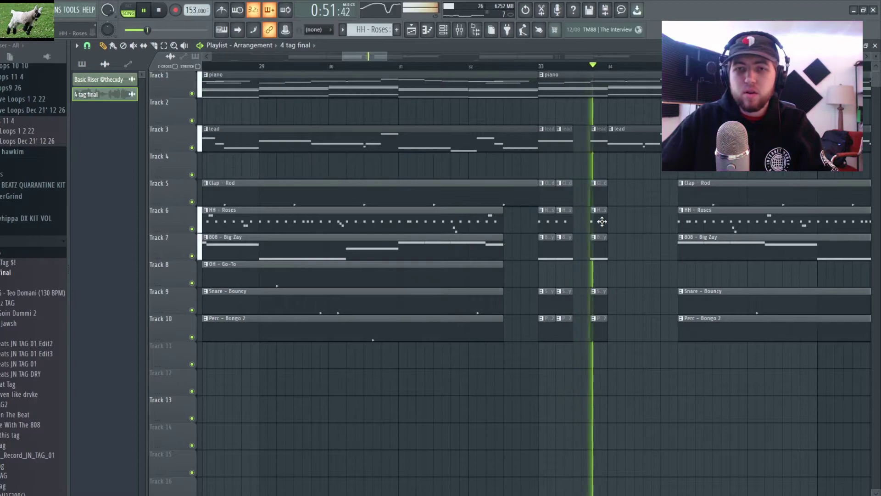
pyautogui.press('space')
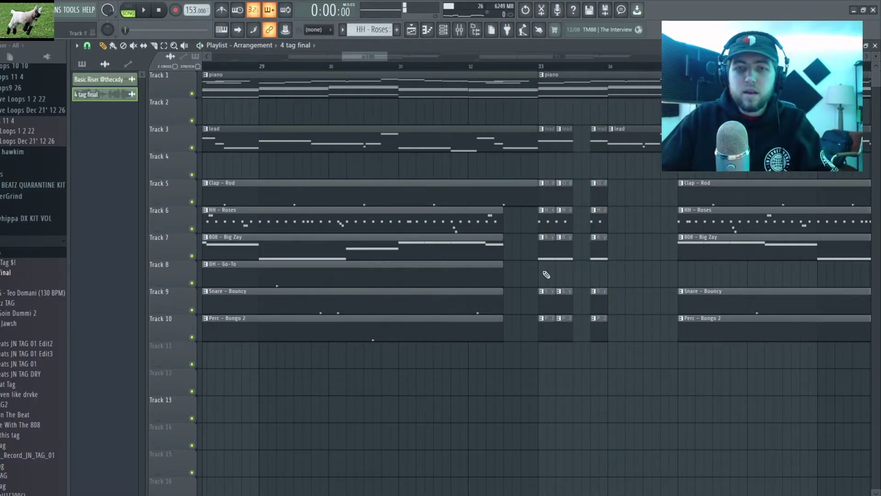
pyautogui.scroll(-2, 532, 251)
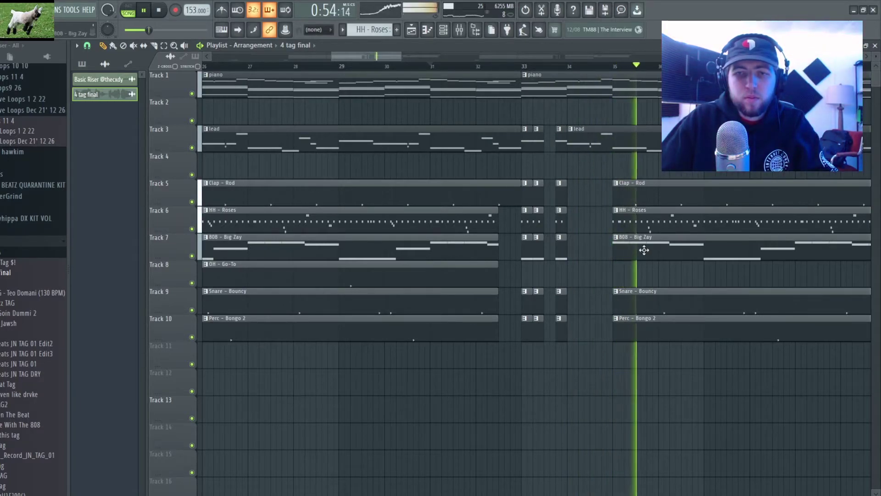
pyautogui.press('space')
# Try to cut the track 6 to 10 drum clips back to bar 32, and undo the cut.
pyautogui.scroll(4, 564, 269)
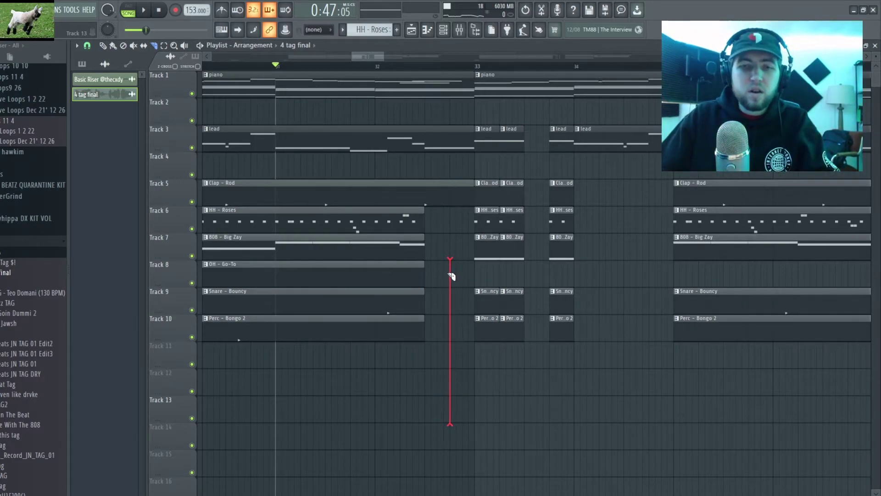
pyautogui.moveTo(378, 218); pyautogui.dragTo(416, 237)
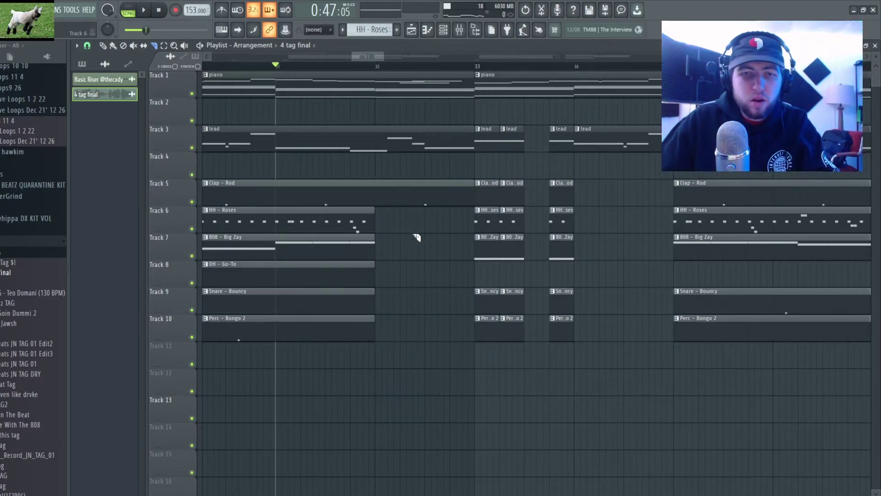
pyautogui.hotkey('ctrl', 'z')
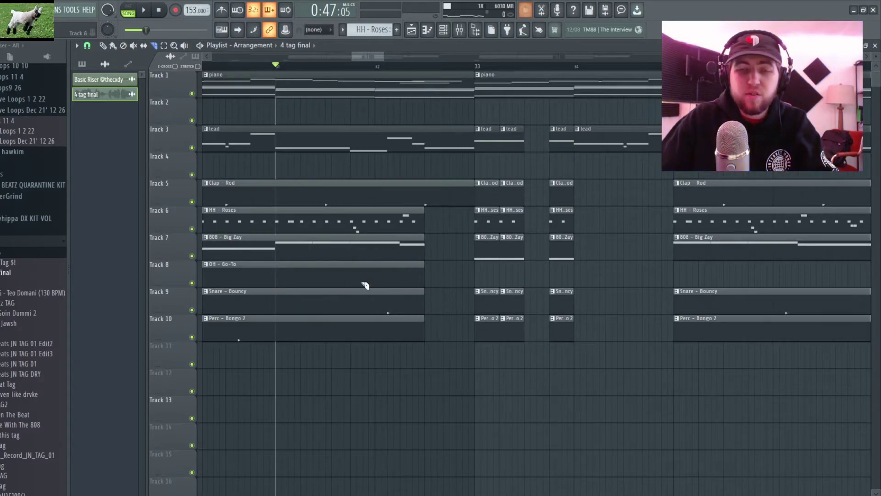
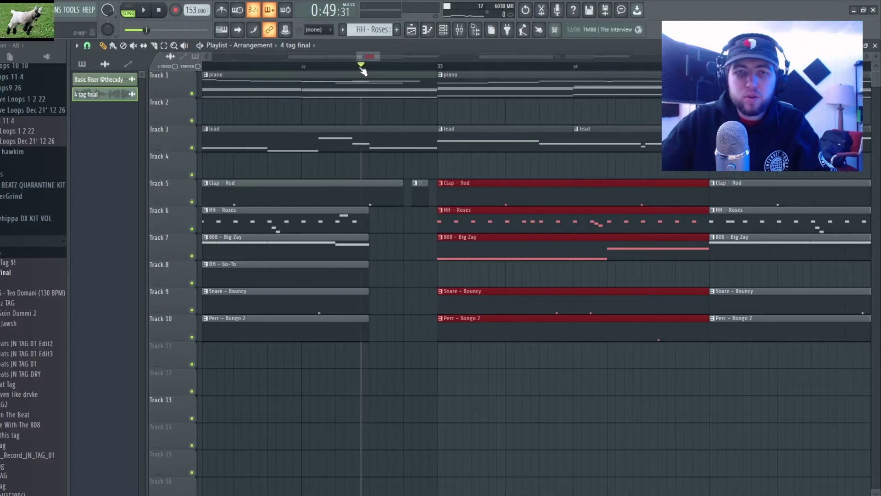
# Play the drum transition from late bar 32 through bar 34 and stop playback.
pyautogui.press('space')
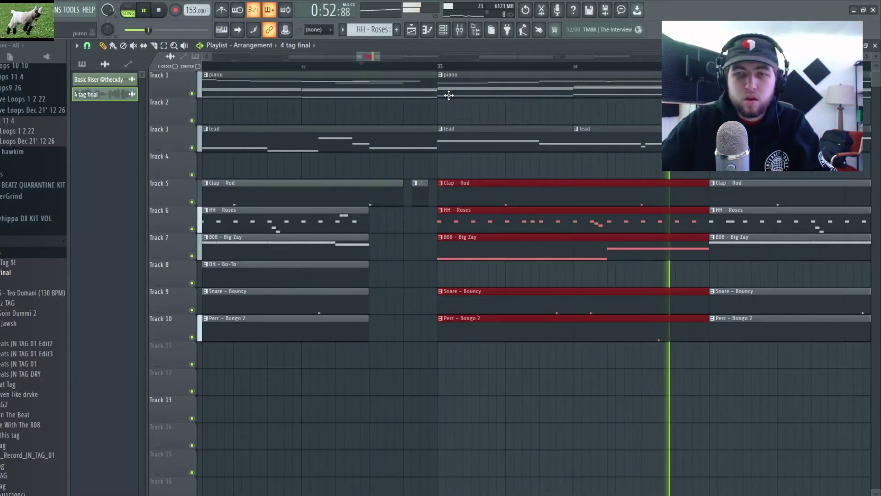
pyautogui.press('space')
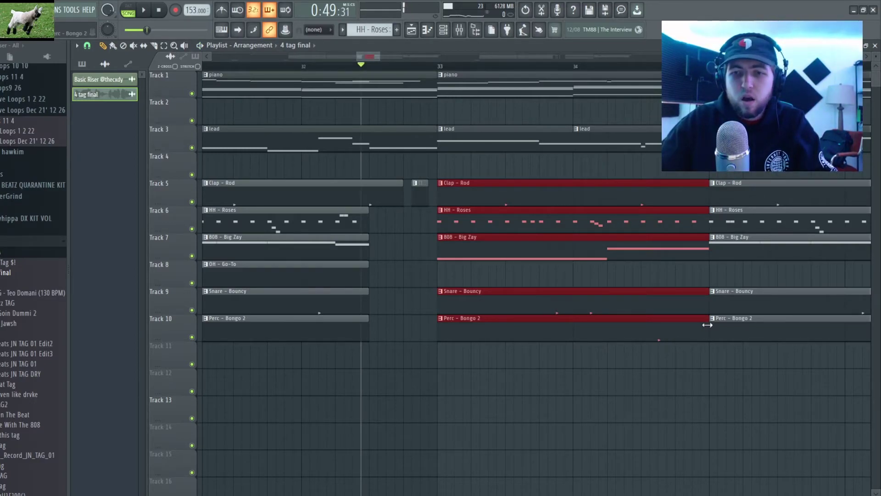
# Shorten the selected clap, hi-hat, 808, snare and perc clips at bar 33 to half a beat.
pyautogui.moveTo(706, 324); pyautogui.dragTo(450, 301)
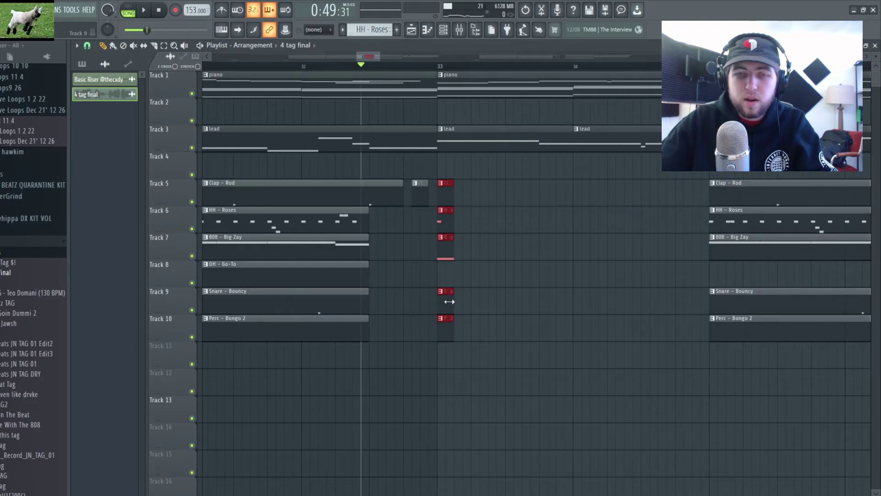
pyautogui.scroll(3, 441, 258)
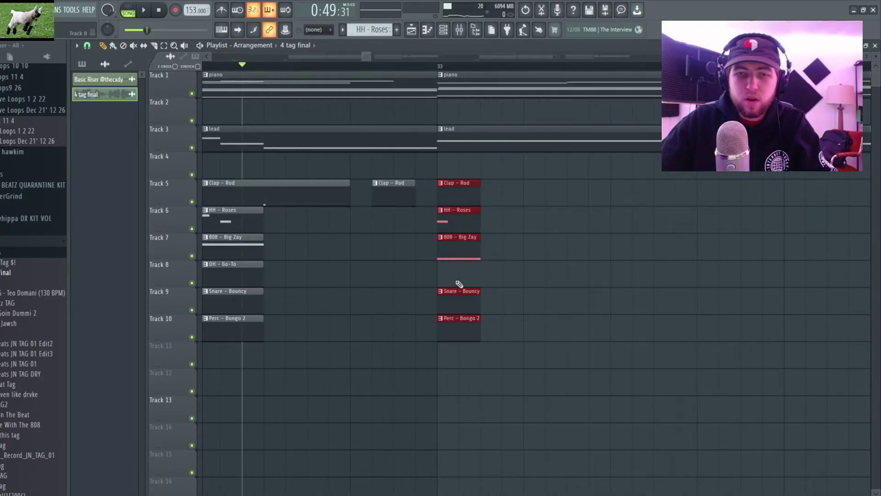
pyautogui.scroll(-3, 504, 266)
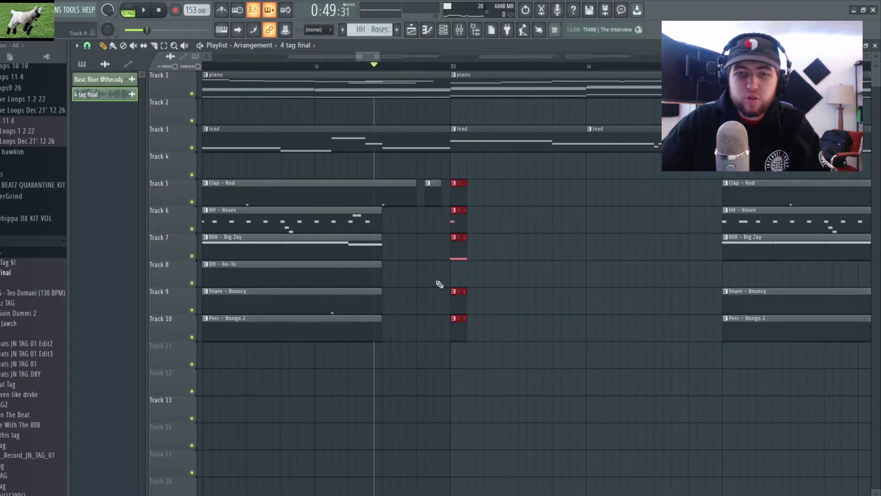
pyautogui.scroll(2, 464, 279)
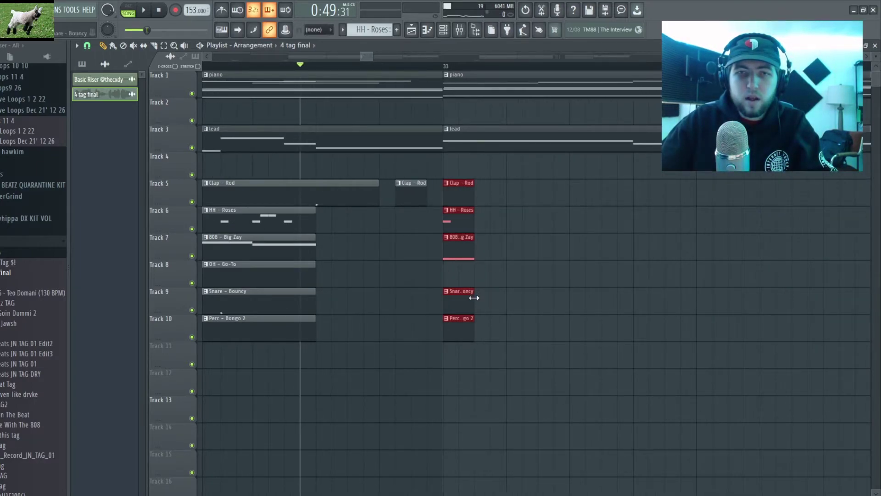
pyautogui.scroll(-3, 473, 296)
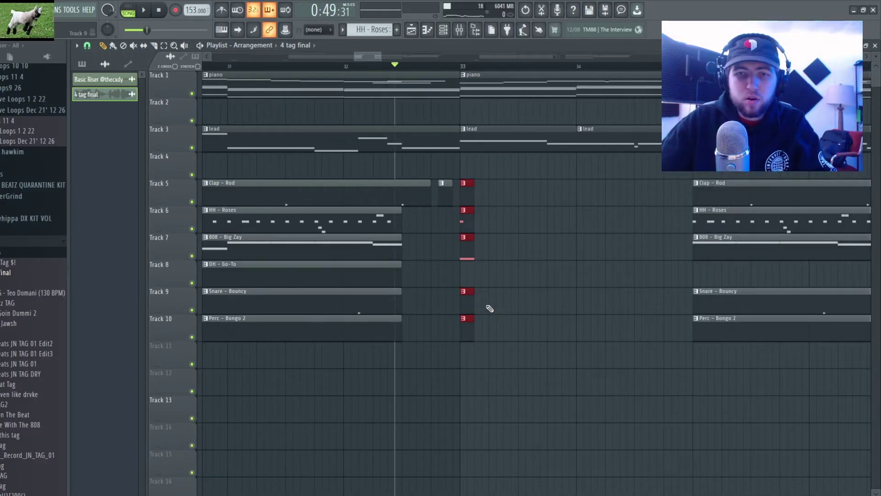
pyautogui.scroll(1, 489, 308)
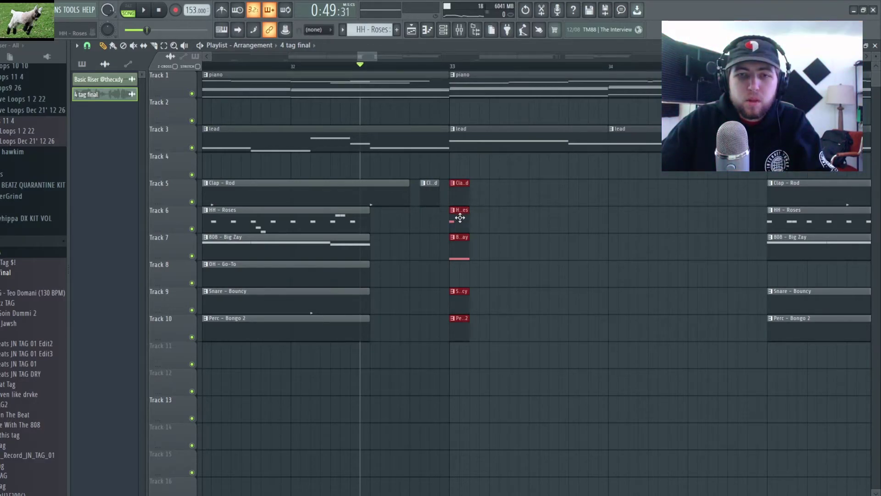
# Copy the half-beat drum clips directly after the originals and to beat 4 of bar 33, and slice the lead to match.
pyautogui.moveTo(458, 220); pyautogui.dragTo(581, 228)
pyautogui.scroll(-3, 496, 335)
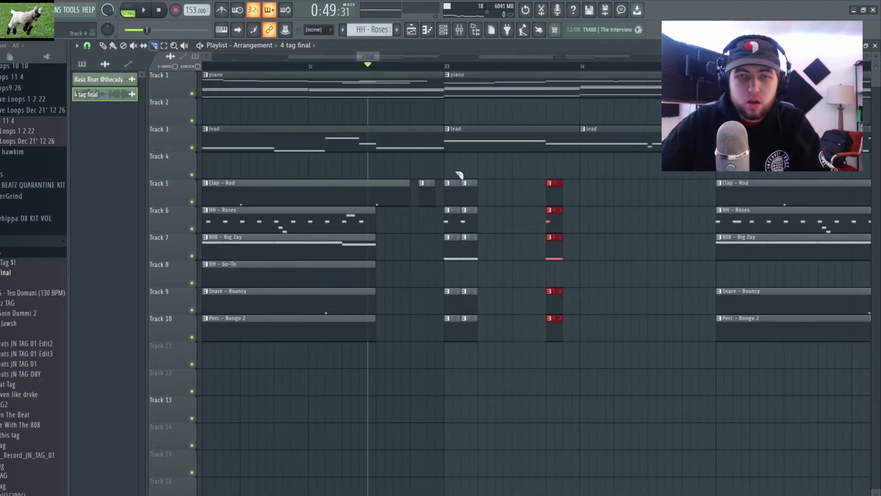
pyautogui.moveTo(466, 146)
pyautogui.mouseDown()
pyautogui.moveTo(507, 173)
pyautogui.moveTo(478, 144)
pyautogui.moveTo(457, 138)
pyautogui.mouseUp()
pyautogui.click(466, 137)
pyautogui.moveTo(533, 140); pyautogui.dragTo(550, 140)
pyautogui.press('space')
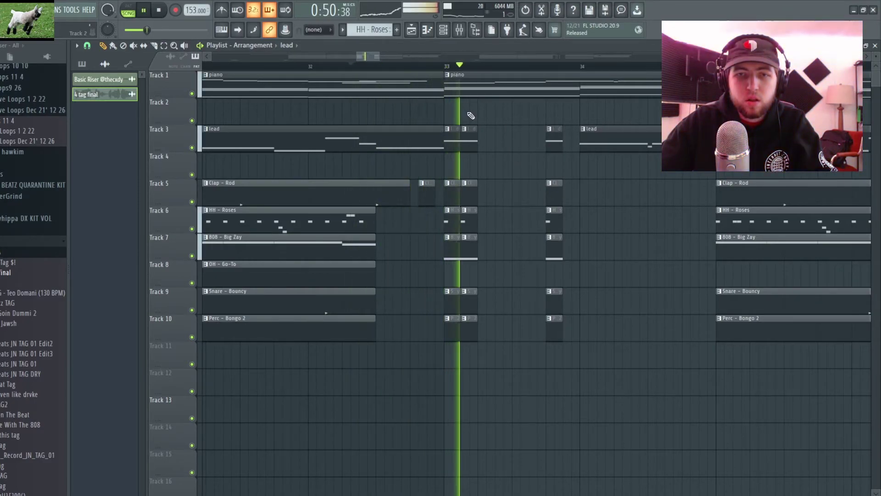
# Move the second group of short drum and lead clips to beat 2 of bar 33 and lengthen all three groups to one beat.
pyautogui.moveTo(464, 138); pyautogui.dragTo(489, 337)
pyautogui.press('space')
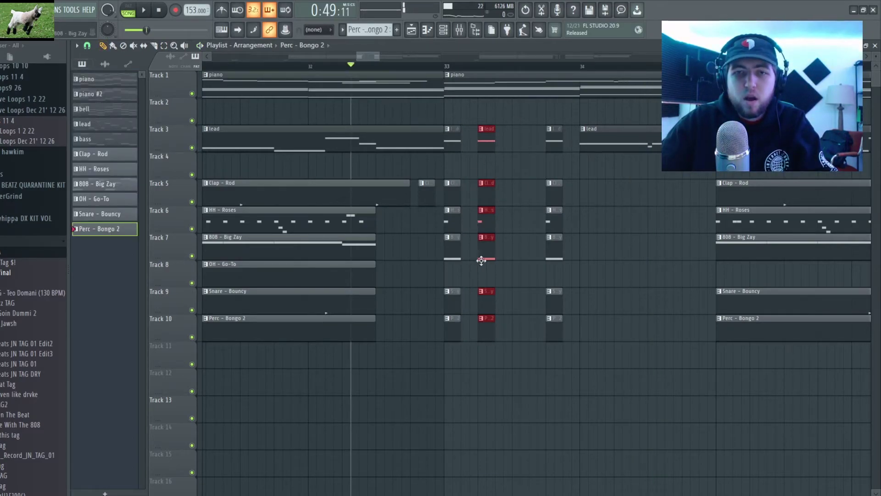
pyautogui.press('ctrl')
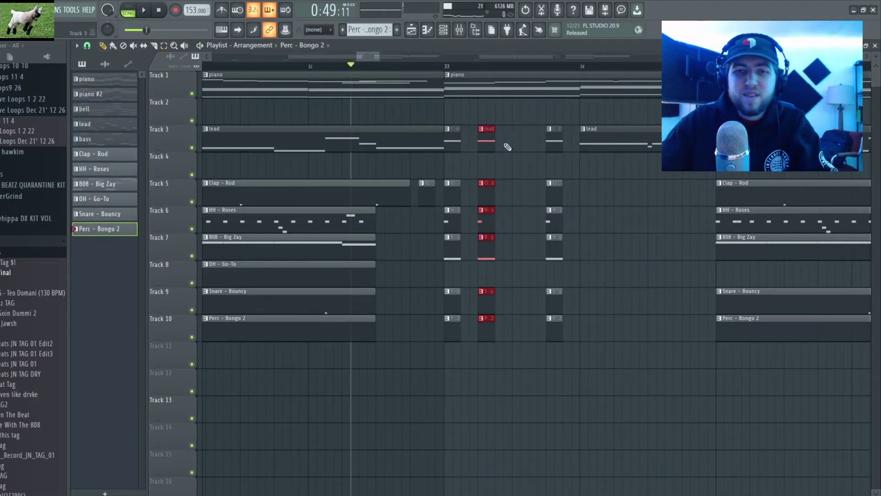
pyautogui.moveTo(510, 131); pyautogui.dragTo(473, 332)
pyautogui.moveTo(552, 146); pyautogui.dragTo(553, 147)
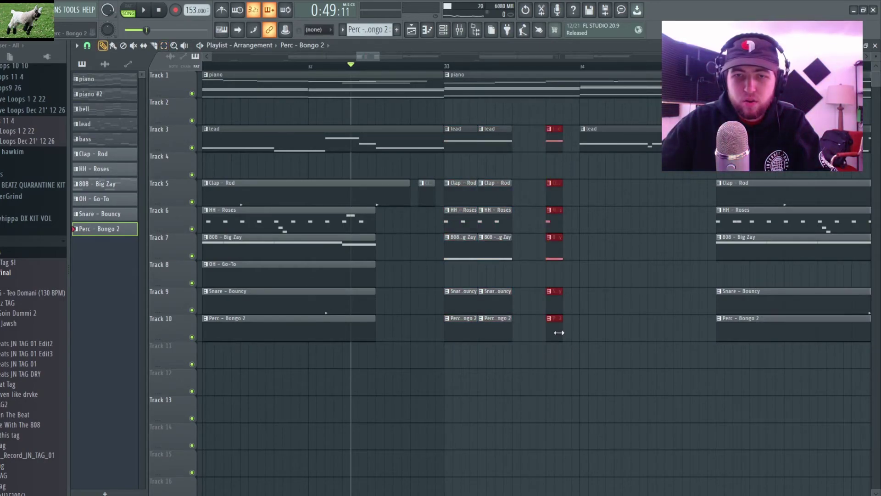
pyautogui.moveTo(562, 184); pyautogui.dragTo(579, 183)
# Play the stuttered drum and lead break from late bar 32 into bar 35 and stop playback.
pyautogui.click(429, 67)
pyautogui.press('space')
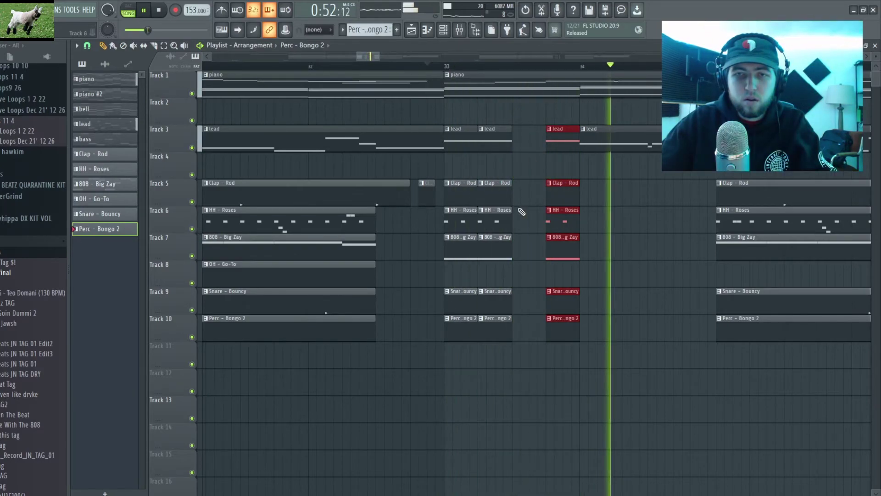
pyautogui.scroll(-4, 493, 308)
pyautogui.scroll(4, 495, 297)
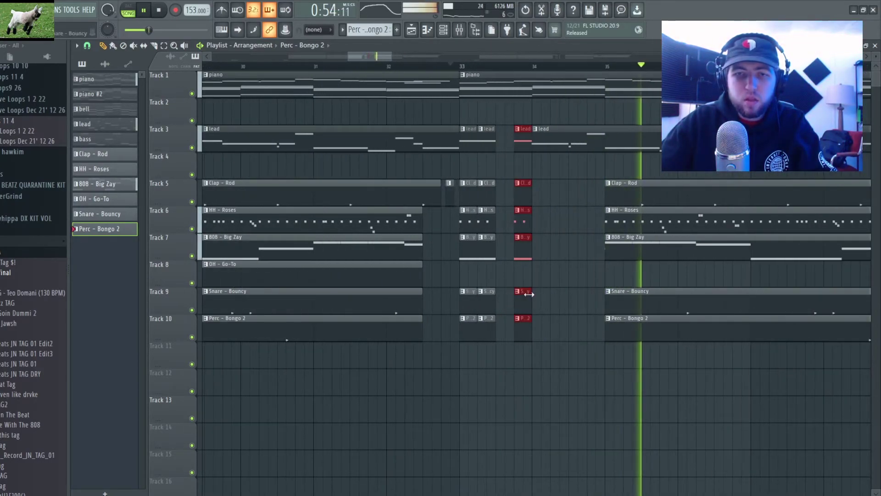
pyautogui.press('space')
pyautogui.scroll(2, 483, 285)
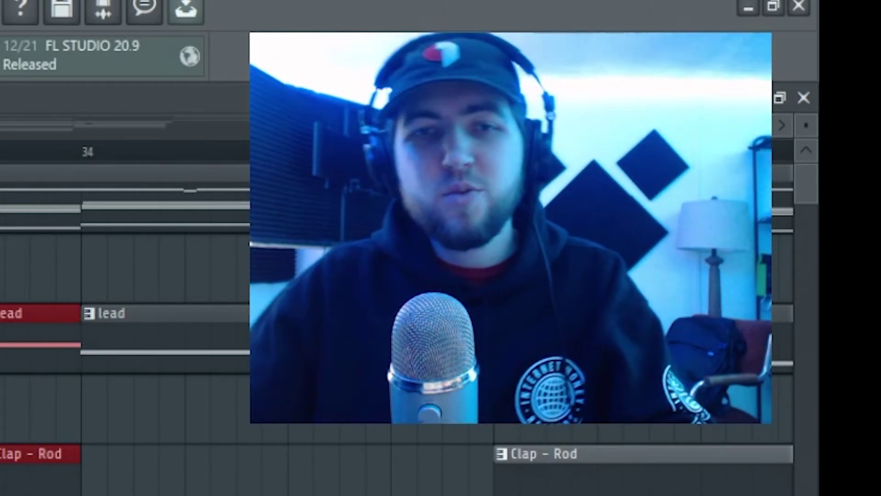
# Play from beat 4 of bar 33 and examine the last stuttered clips and the drum gap before bar 35.
pyautogui.scroll(-2, 525, 237)
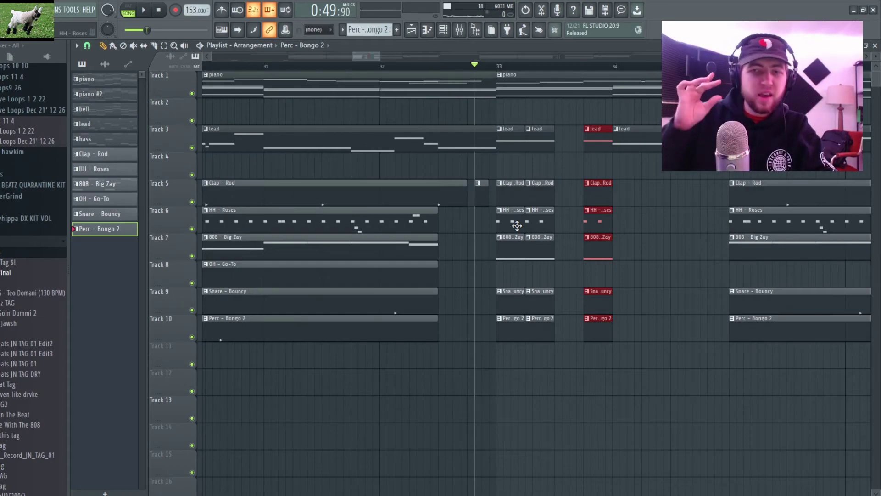
pyautogui.moveTo(611, 69); pyautogui.dragTo(588, 71)
pyautogui.press('space')
pyautogui.press('space')
pyautogui.scroll(4, 620, 245)
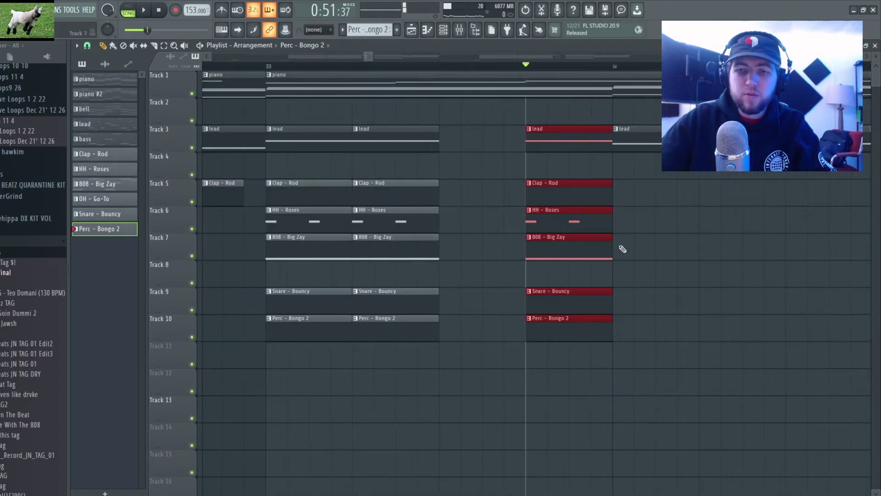
pyautogui.scroll(-5, 611, 245)
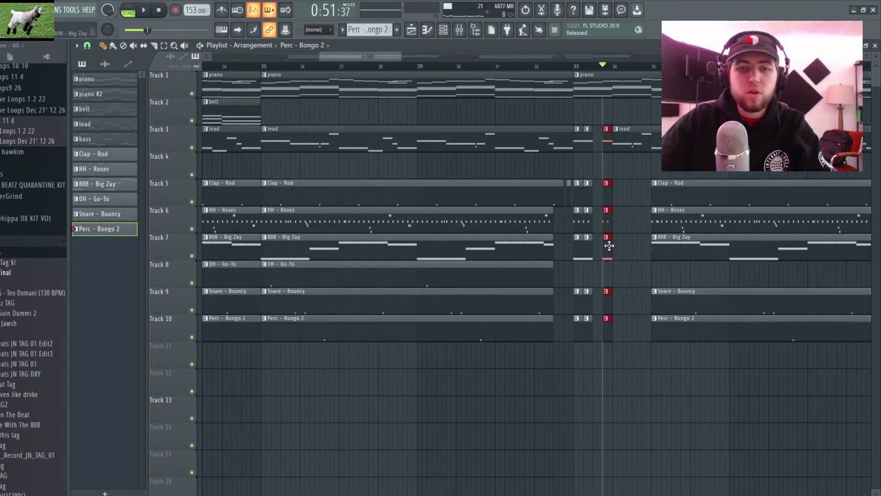
pyautogui.scroll(-3, 561, 280)
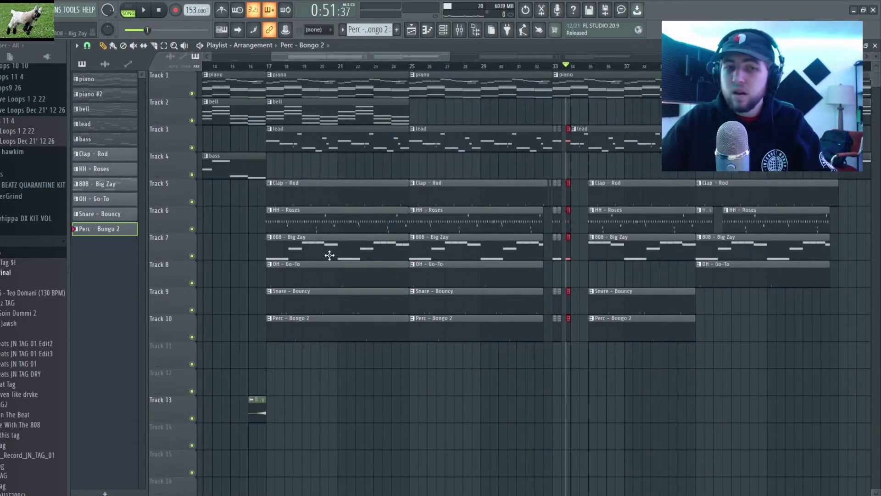
# Open the 808 – Big Zay notes in the piano roll, try collapsing them to minimal length, and extend them back to legato.
pyautogui.doubleClick(329, 255)
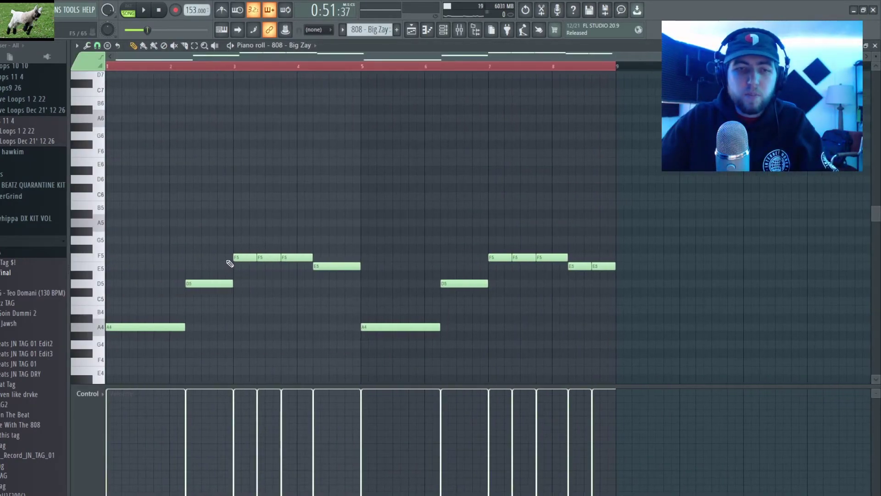
pyautogui.scroll(2, 245, 264)
pyautogui.hotkey('ctrl', 'q')
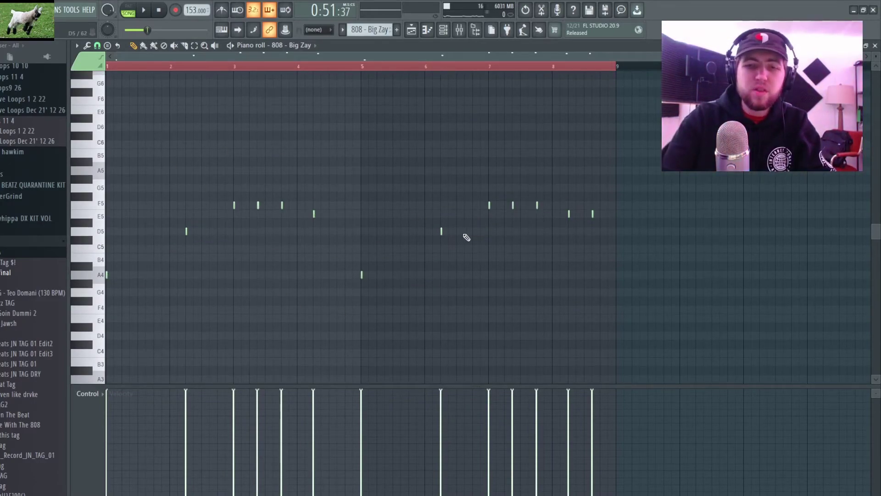
pyautogui.hotkey('ctrl', 'l')
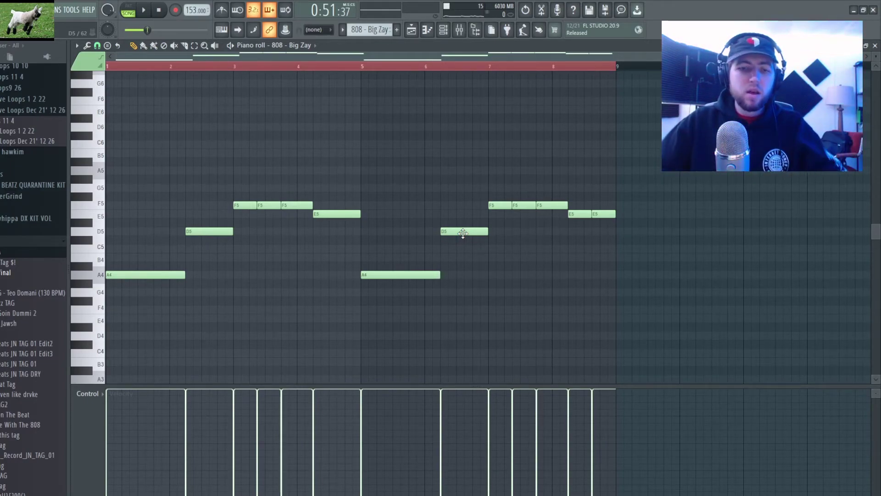
# Open the 808 – Big Zay channel settings and examine its sample and volume envelope settings.
pyautogui.press('F6')
pyautogui.click(337, 296)
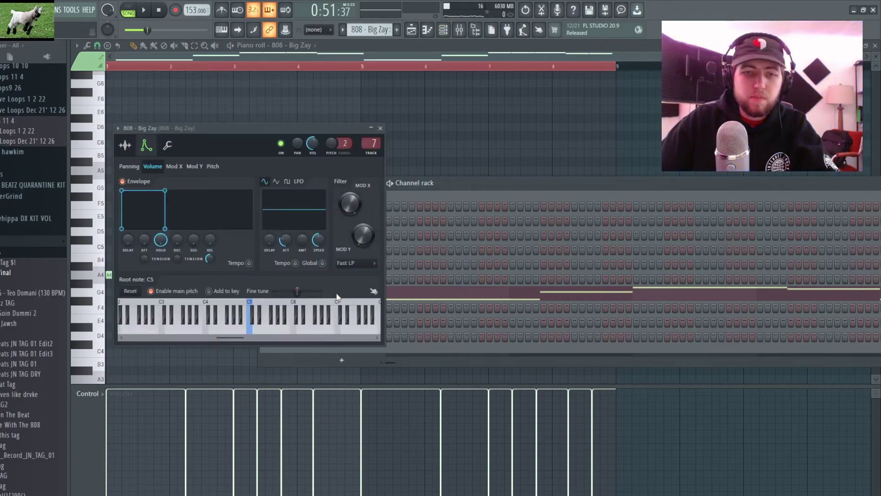
pyautogui.click(133, 146)
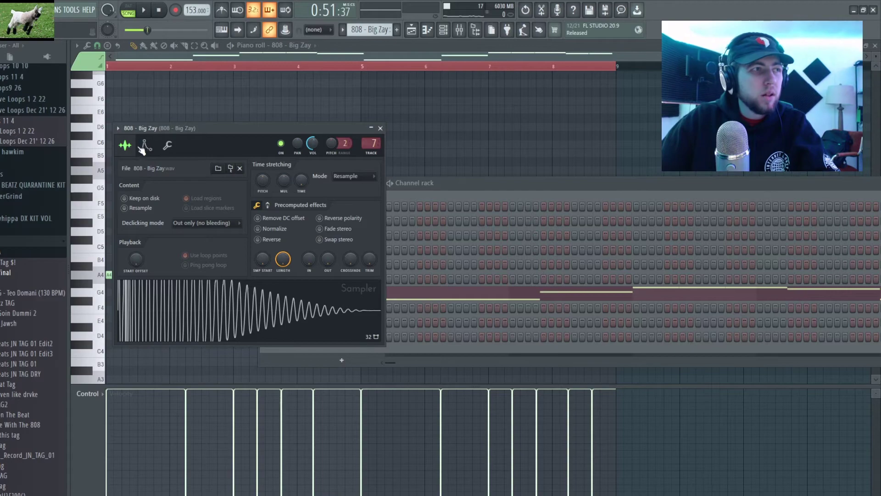
pyautogui.click(144, 147)
# Reset the attack, decay, sustain, release and hold of the 808's volume envelope to their defaults.
pyautogui.rightClick(129, 240)
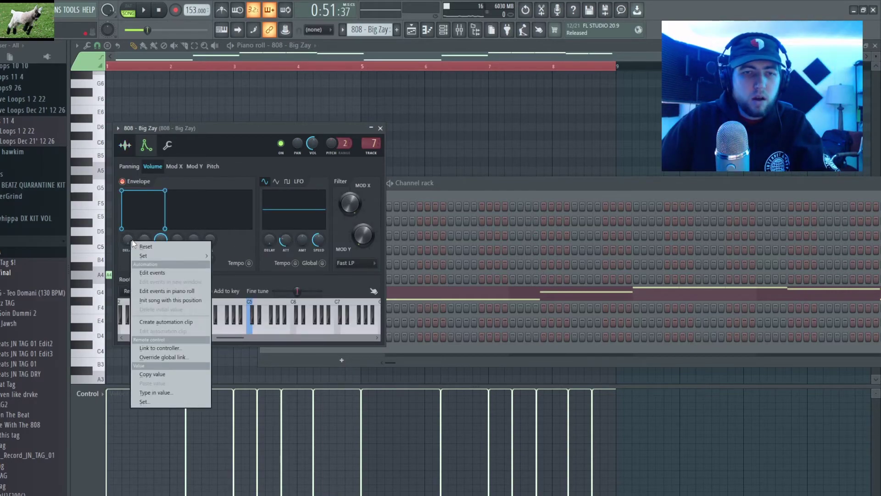
pyautogui.click(146, 238)
pyautogui.rightClick(146, 240)
pyautogui.click(161, 245)
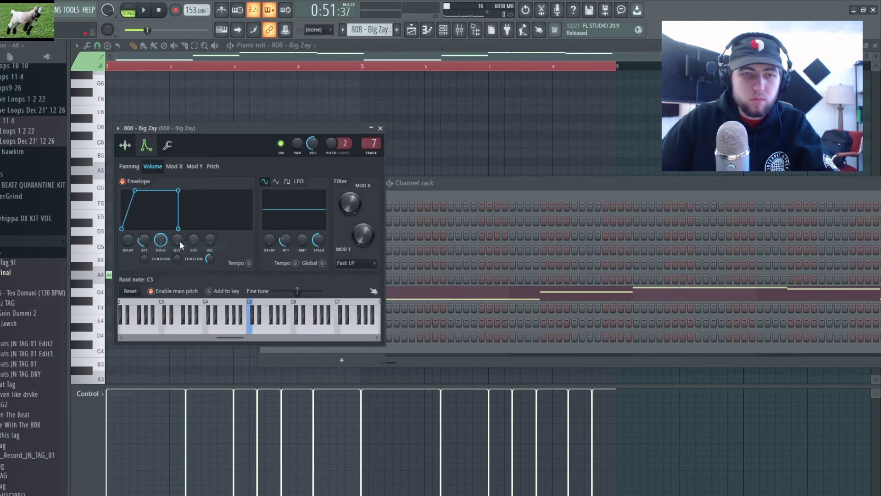
pyautogui.rightClick(178, 240)
pyautogui.click(193, 245)
pyautogui.rightClick(194, 240)
pyautogui.click(210, 246)
pyautogui.rightClick(210, 240)
pyautogui.click(215, 246)
pyautogui.rightClick(159, 240)
pyautogui.click(175, 246)
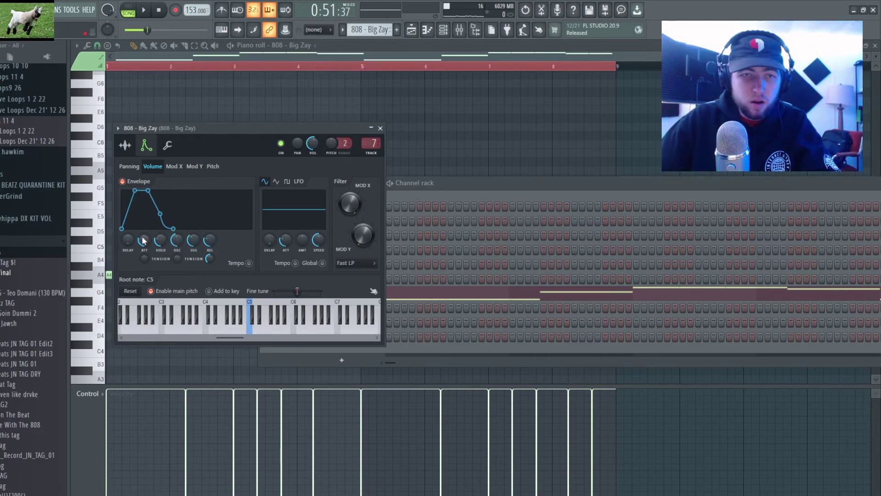
# Return the 808's volume envelope to full hold with no attack, decay, sustain or release, and close the channel settings.
pyautogui.moveTo(144, 240); pyautogui.dragTo(160, 227)
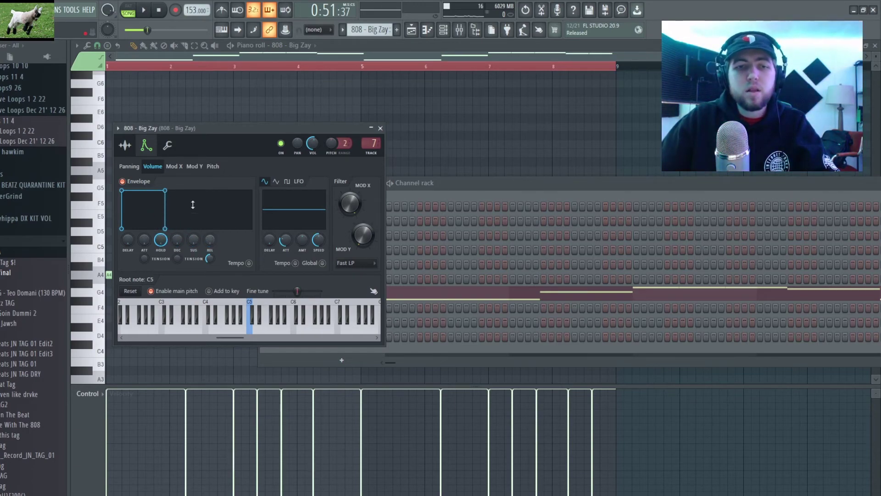
pyautogui.click(380, 128)
pyautogui.press('F6')
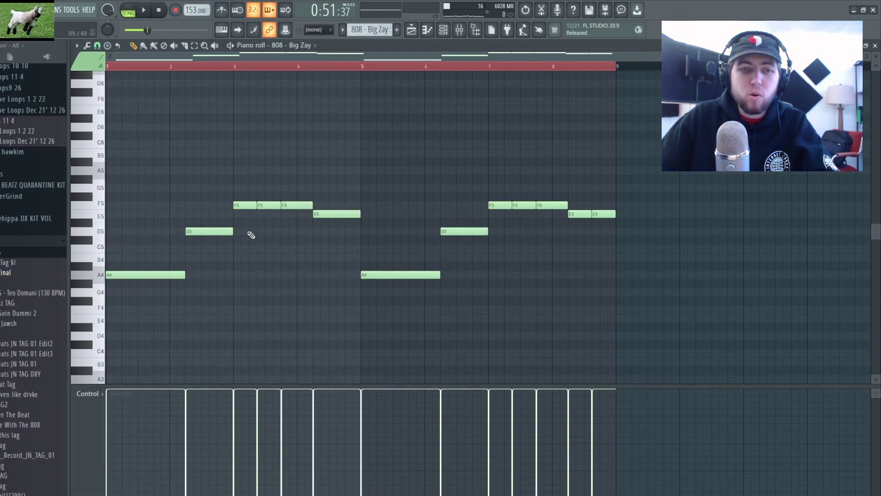
# Shorten the first D5 note of the 808 pattern to half a beat, play it, and close the piano roll.
pyautogui.scroll(3, 181, 241)
pyautogui.moveTo(317, 234); pyautogui.dragTo(216, 234)
pyautogui.scroll(-2, 157, 232)
pyautogui.hscroll(-2, 130, 230)
pyautogui.scroll(1, 130, 230)
pyautogui.hscroll(-1, 122, 69)
pyautogui.press('space')
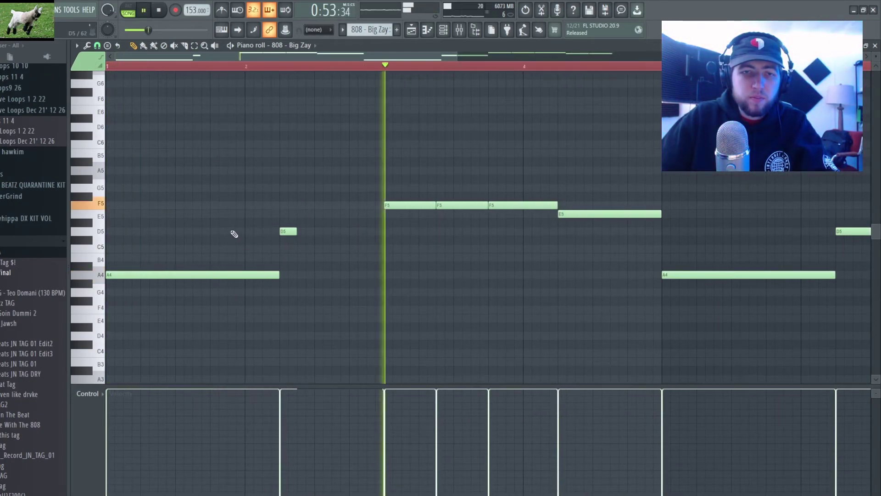
pyautogui.press('space')
pyautogui.scroll(-4, 232, 234)
pyautogui.click(874, 44)
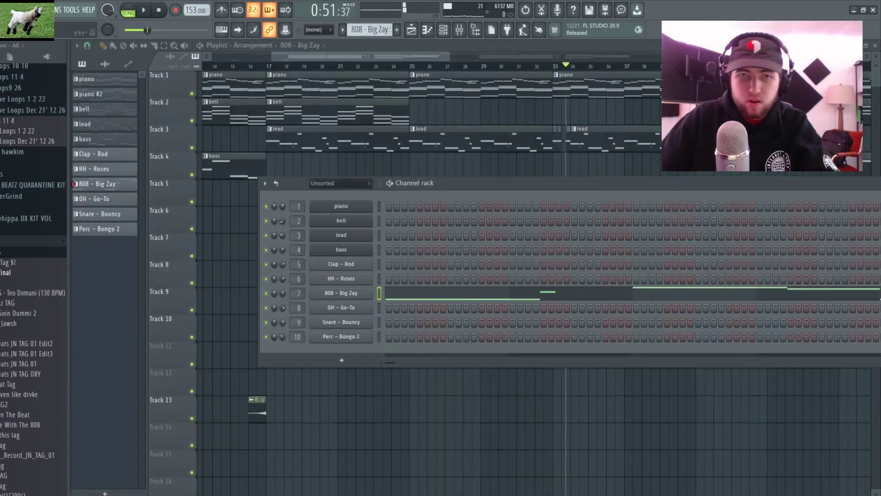
# Play the song from bar 17 with the 808 piano roll open to hear the shortened D5 note.
pyautogui.click(270, 67)
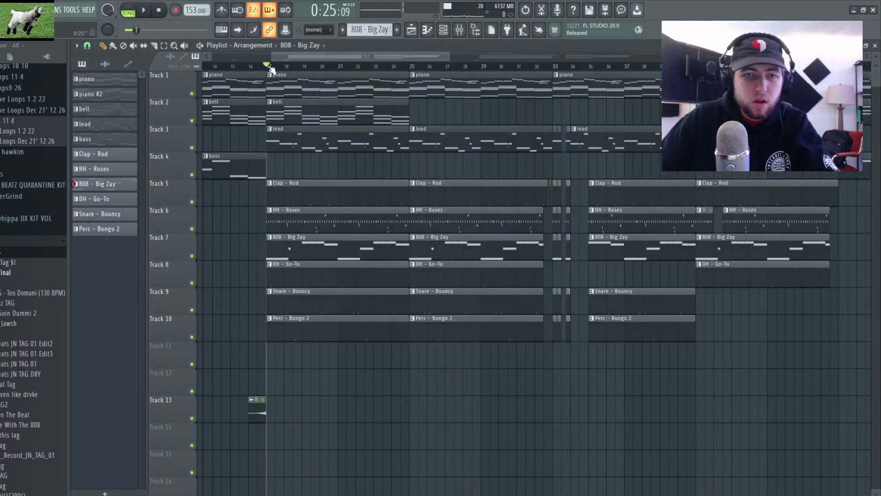
pyautogui.press('F6')
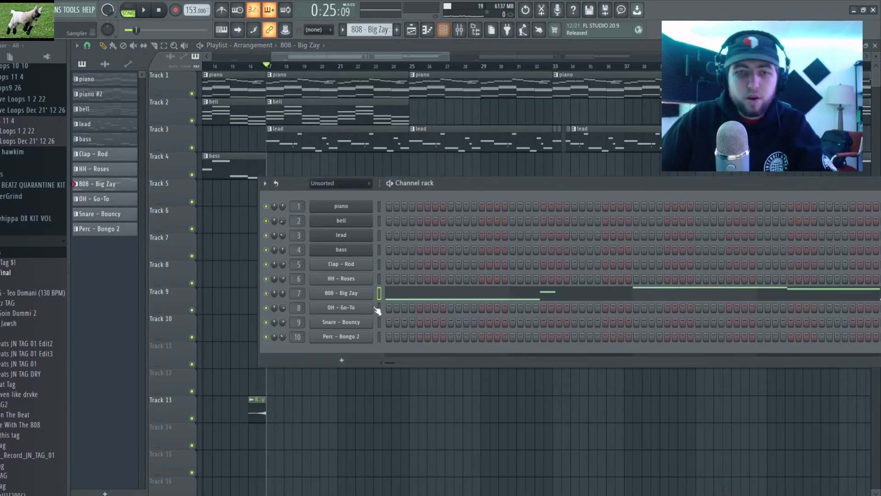
pyautogui.click(419, 296)
pyautogui.press('space')
pyautogui.scroll(3, 144, 260)
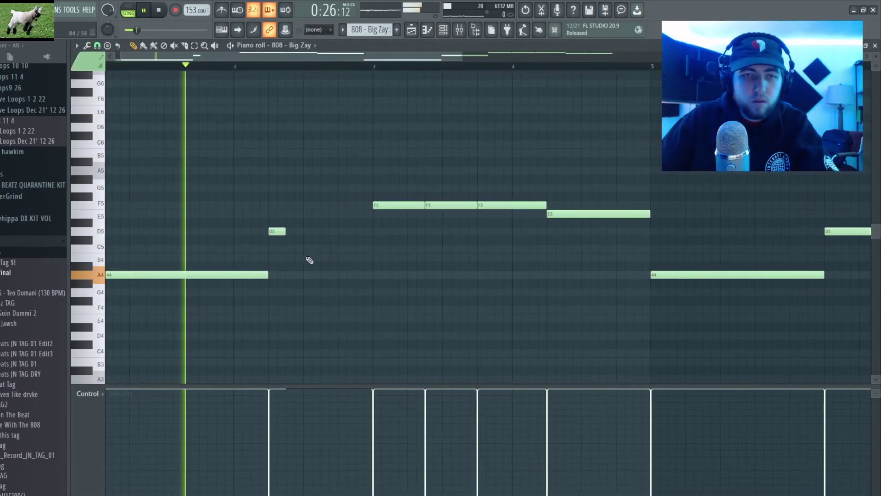
# Stop playback and extend the first D5 note of the 808 pattern to the F5 note at bar 3.
pyautogui.press('space')
pyautogui.moveTo(285, 231); pyautogui.dragTo(369, 237)
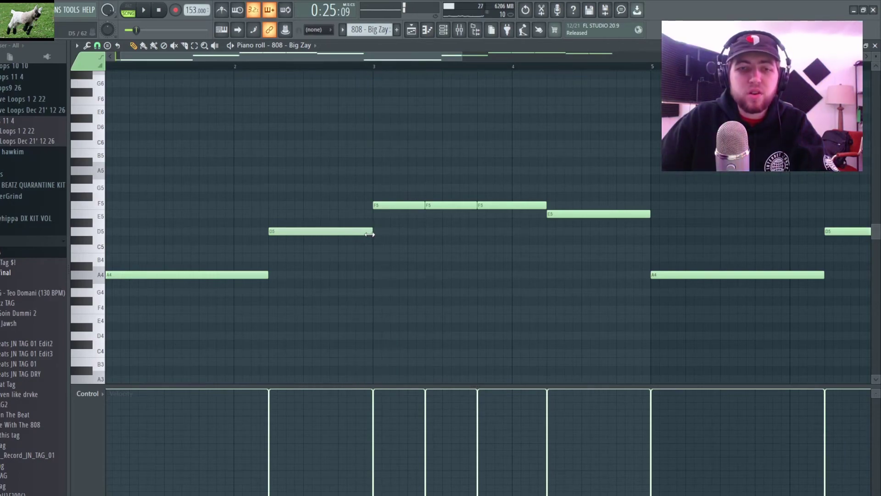
pyautogui.scroll(-3, 404, 313)
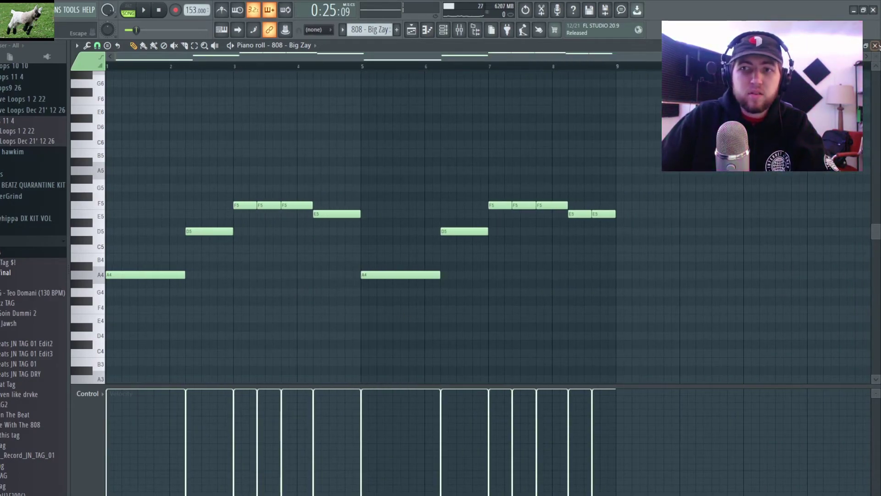
# Close the 808 piano roll and play the arrangement from bar 41, where the piano #2 clip starts.
pyautogui.press('Escape')
pyautogui.press('Escape')
pyautogui.scroll(8, 368, 299)
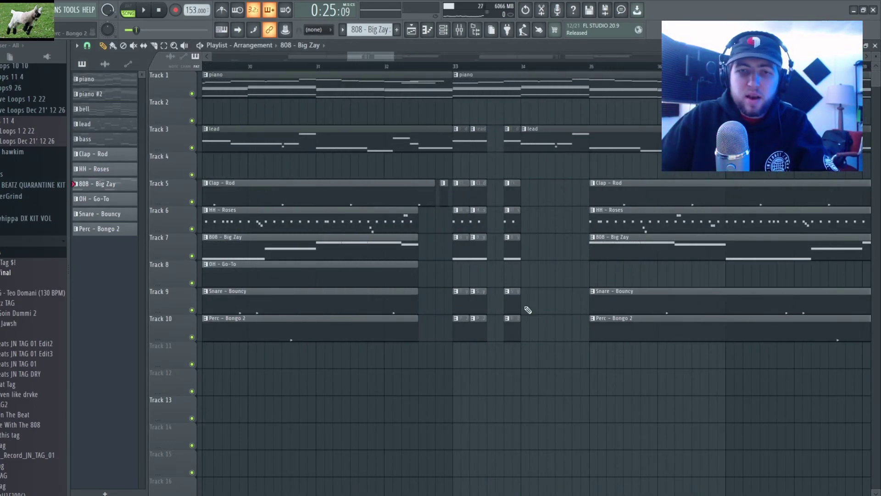
pyautogui.hscroll(6, 463, 267)
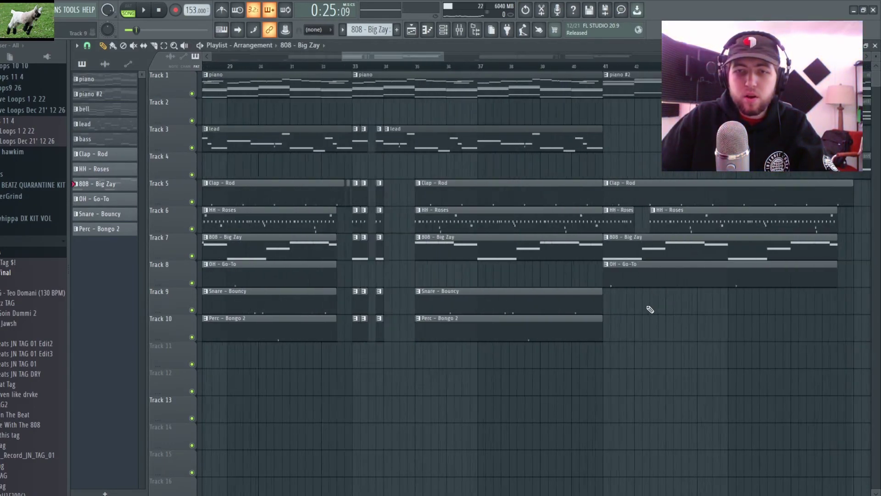
pyautogui.click(542, 67)
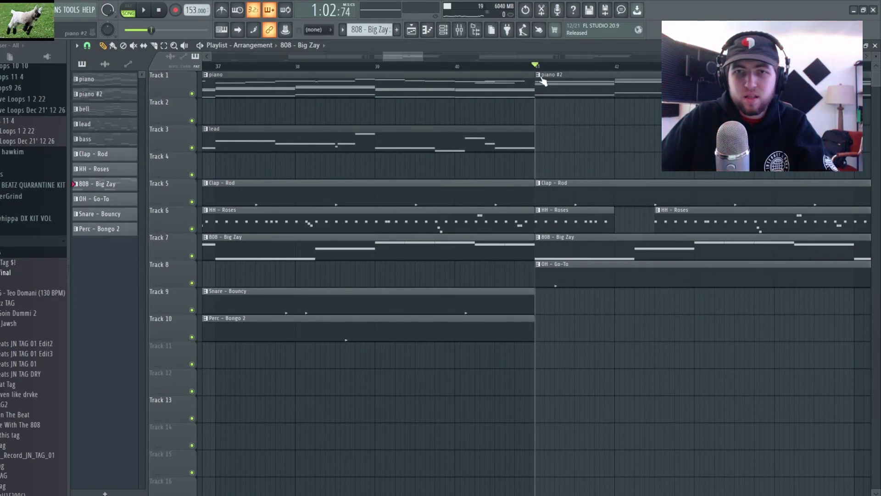
pyautogui.press('space')
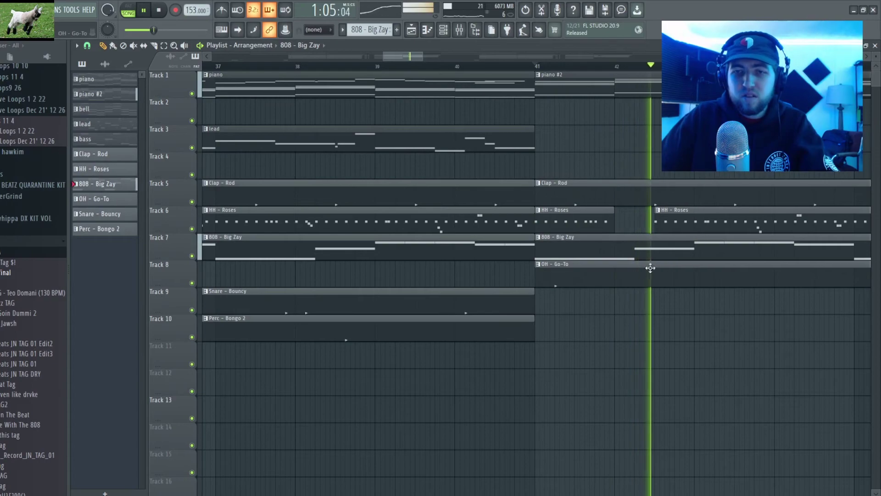
pyautogui.scroll(-5, 650, 259)
pyautogui.press('space')
pyautogui.scroll(3, 642, 202)
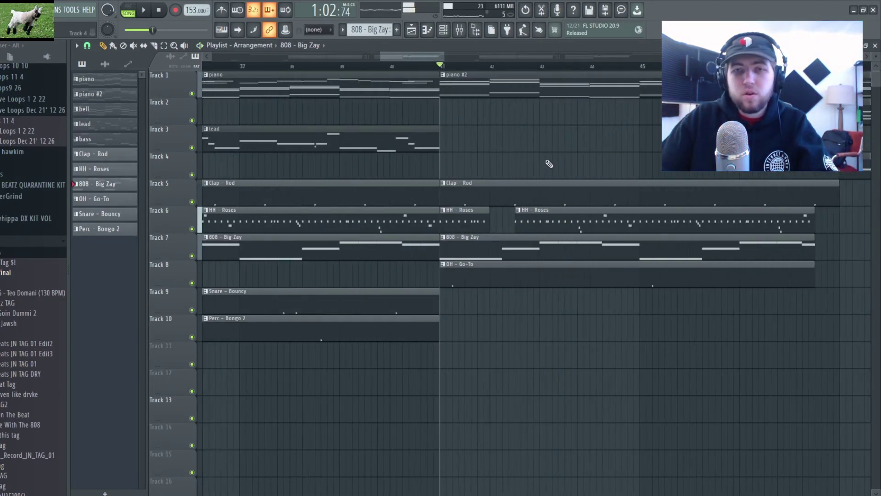
pyautogui.scroll(-2, 388, 162)
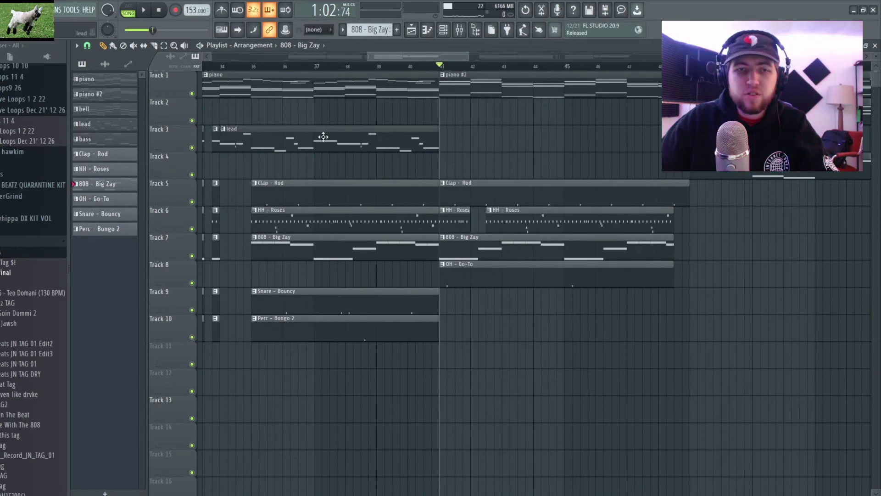
# Make the piano #2 clip at bar 41 unique and open the new pattern in the piano roll.
pyautogui.click(443, 78)
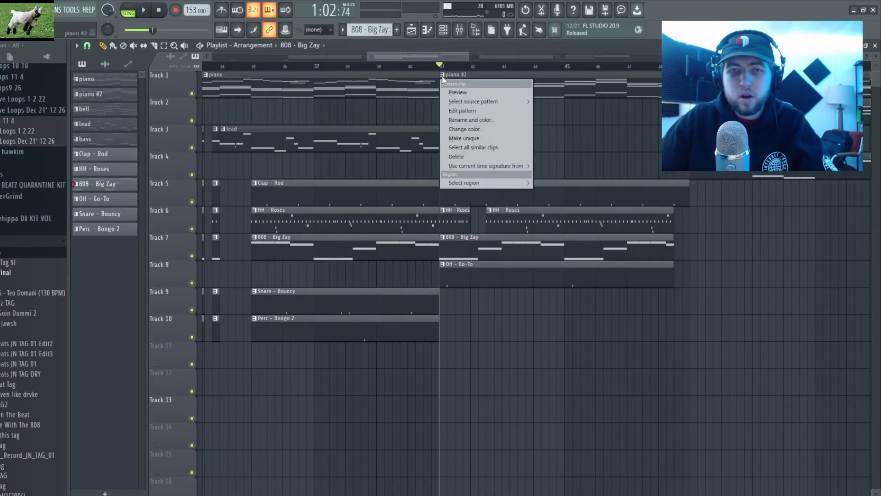
pyautogui.click(466, 139)
pyautogui.doubleClick(482, 80)
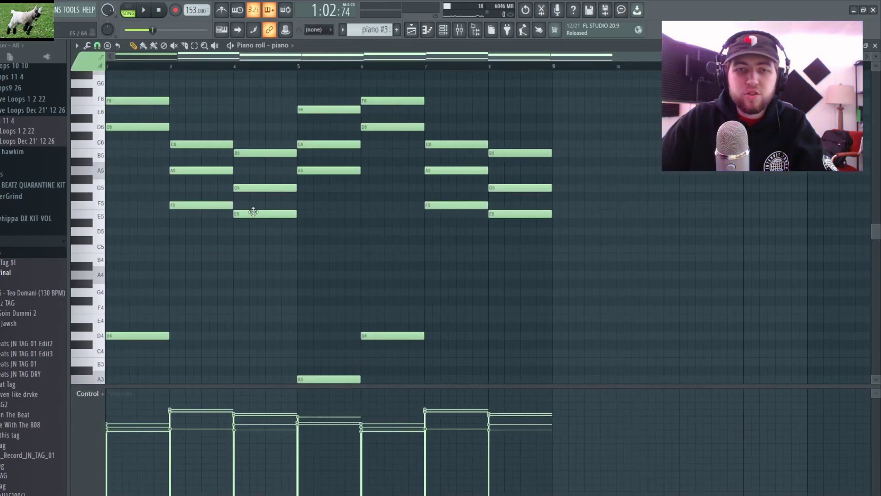
# Look over the unique piano pattern's chords across the octaves, and close the piano roll and channel rack.
pyautogui.scroll(6, 276, 202)
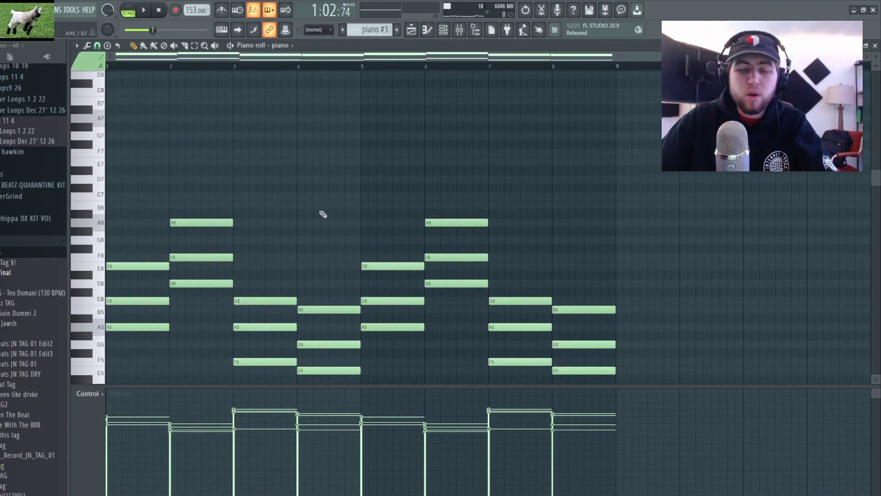
pyautogui.scroll(-5, 325, 222)
pyautogui.scroll(8, 360, 247)
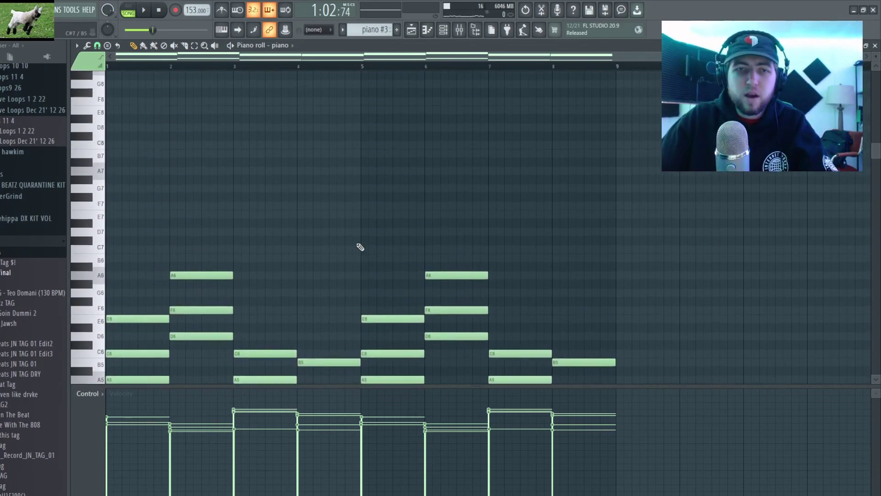
pyautogui.moveTo(118, 157); pyautogui.dragTo(700, 285)
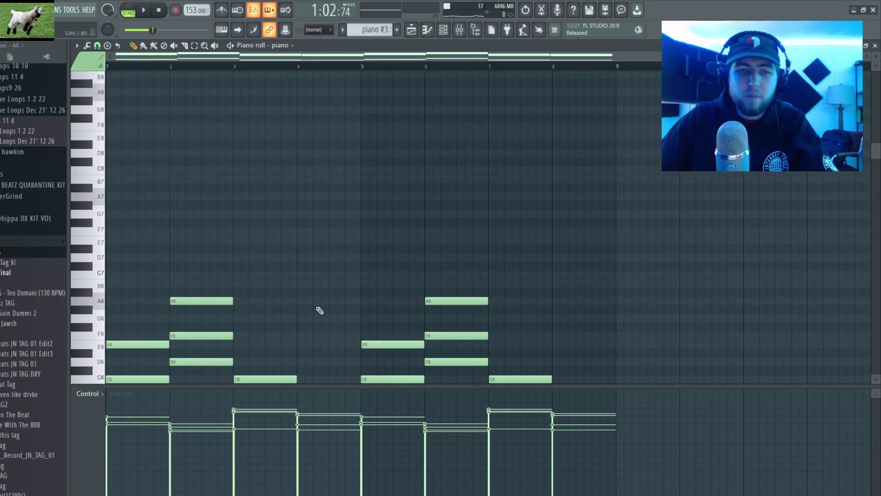
pyautogui.scroll(-7, 392, 147)
pyautogui.click(876, 46)
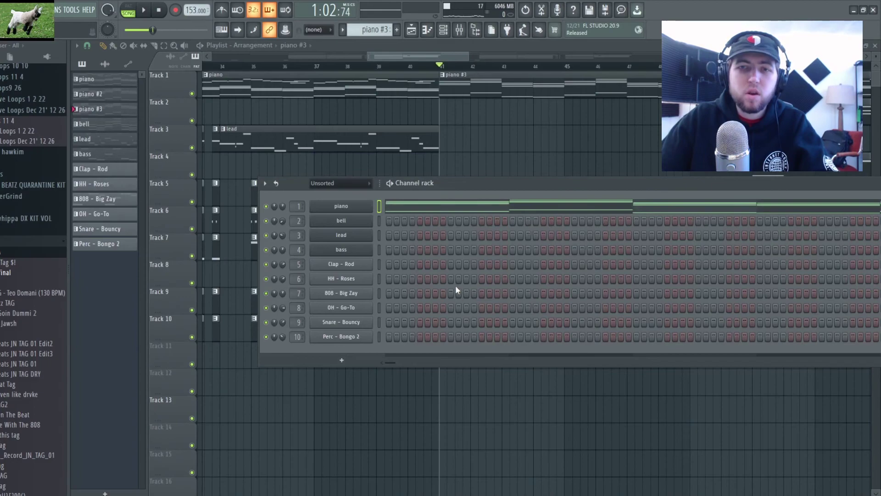
pyautogui.click(431, 54)
# Play the song from bar 33 through the stuttered drum break and the piano #3 section, reviewing the whole arrangement.
pyautogui.scroll(-3, 370, 269)
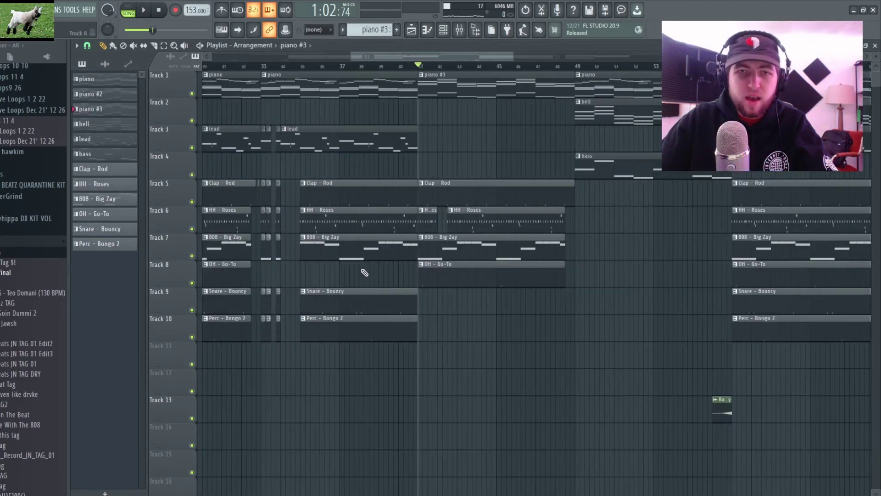
pyautogui.click(263, 67)
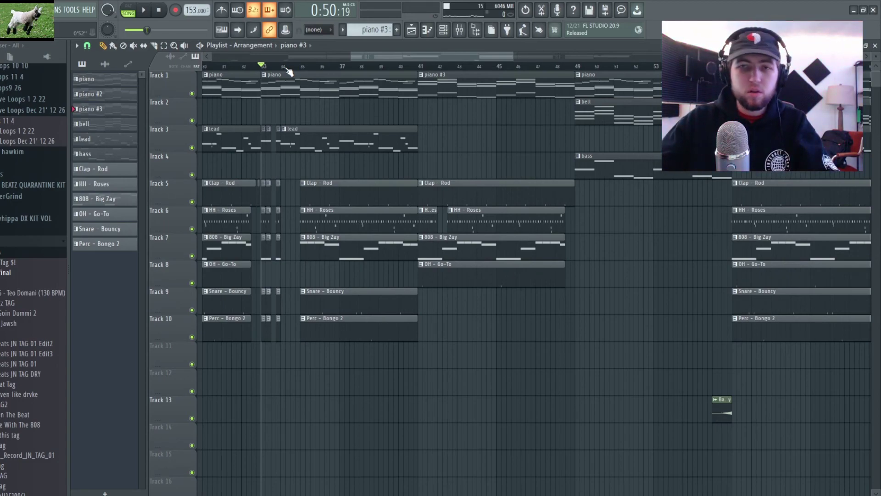
pyautogui.press('space')
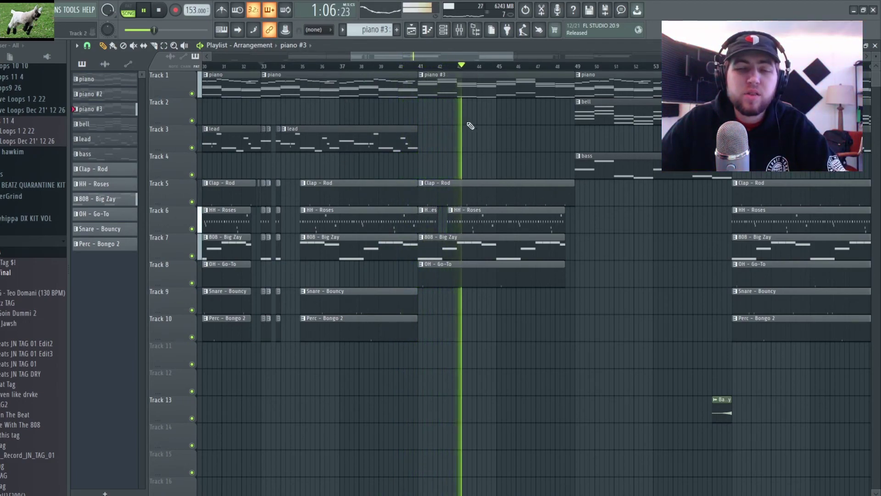
pyautogui.hscroll(3, 476, 229)
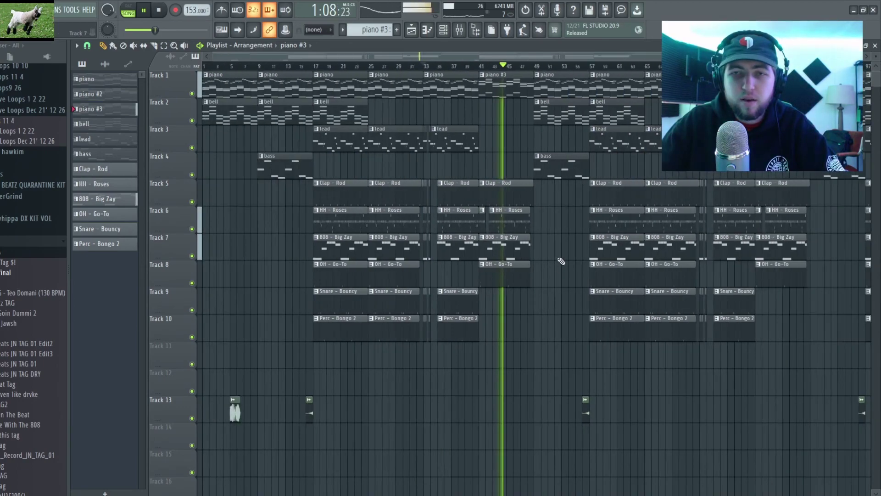
pyautogui.scroll(3, 388, 248)
pyautogui.moveTo(460, 321); pyautogui.dragTo(472, 222)
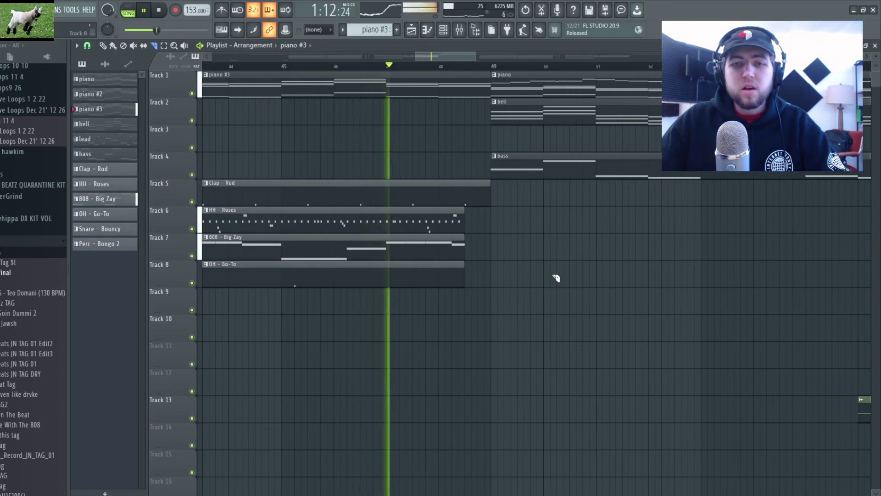
pyautogui.scroll(-4, 569, 229)
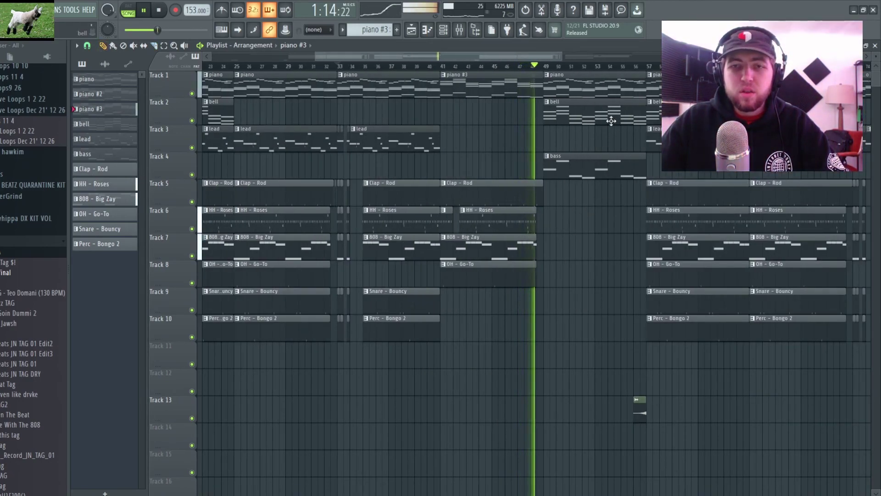
pyautogui.scroll(-3, 528, 226)
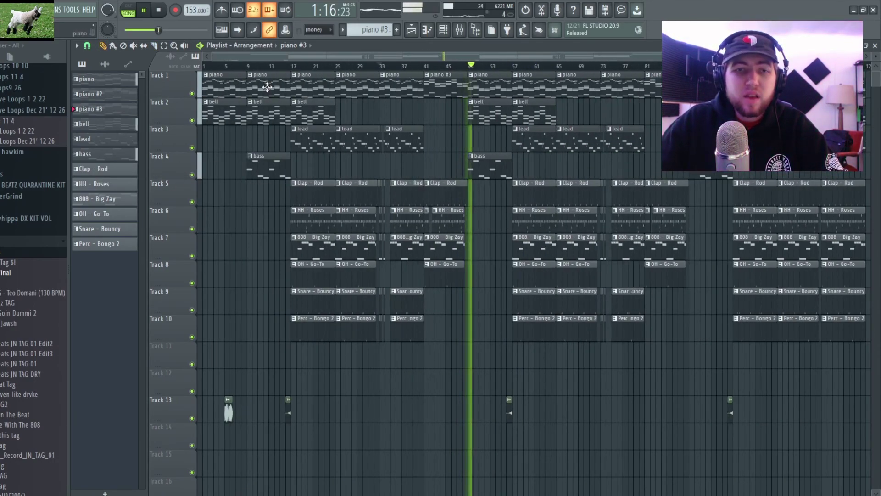
pyautogui.moveTo(268, 86); pyautogui.dragTo(274, 186)
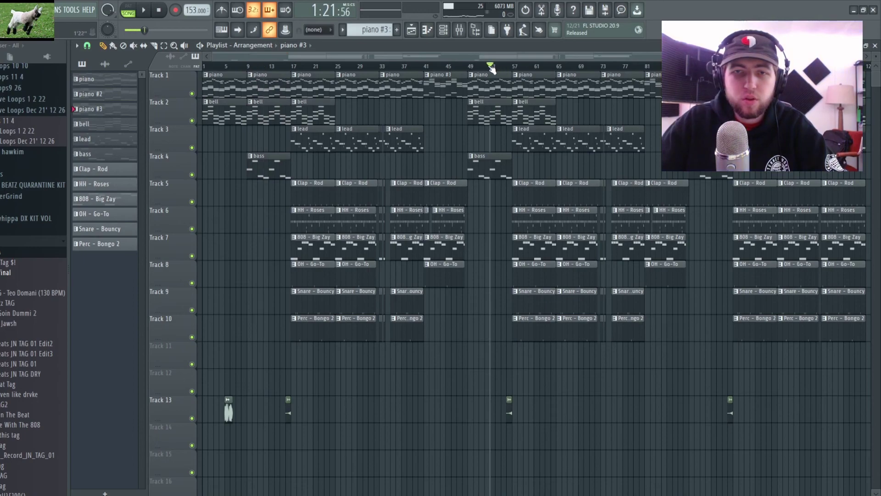
# Play the song from bar 53 to hear the transition into the drums at bar 57.
pyautogui.scroll(5, 519, 312)
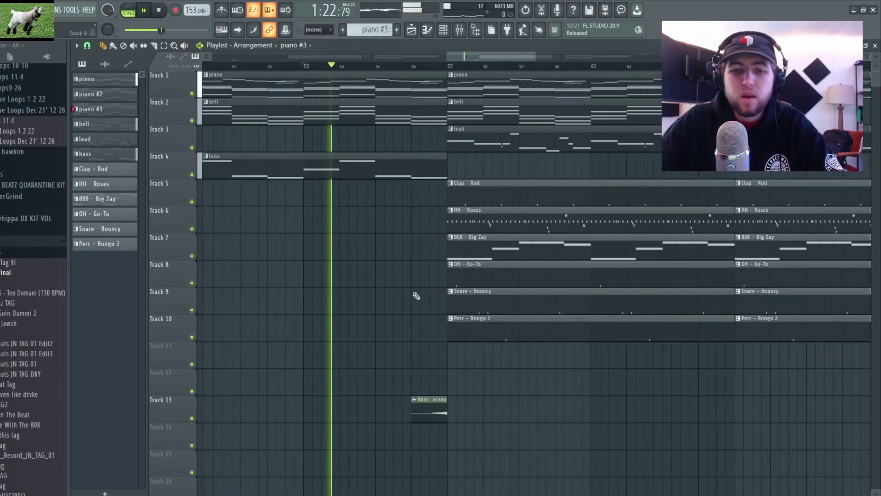
pyautogui.scroll(-4, 431, 344)
pyautogui.scroll(-2, 455, 316)
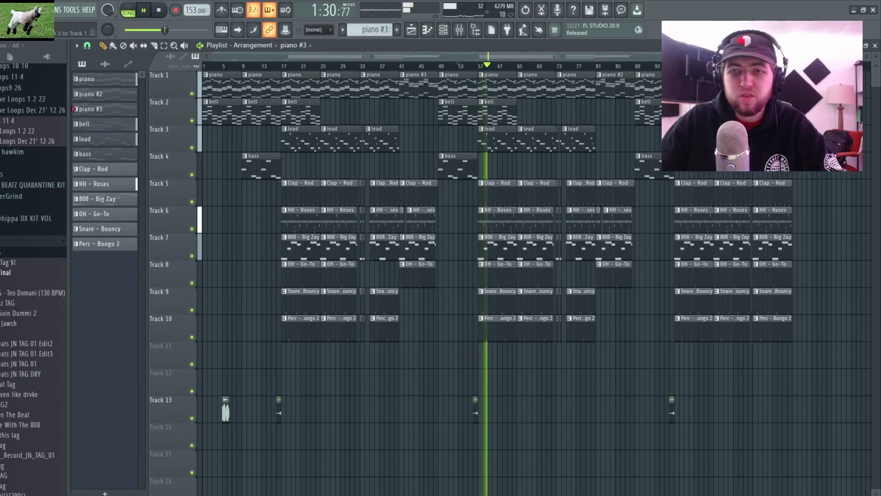
# Select the drum clips of the final section in groups on Tracks 5 to 10, ending with the group at bar 113.
pyautogui.moveTo(770, 176); pyautogui.dragTo(817, 408)
pyautogui.moveTo(694, 174); pyautogui.dragTo(738, 327)
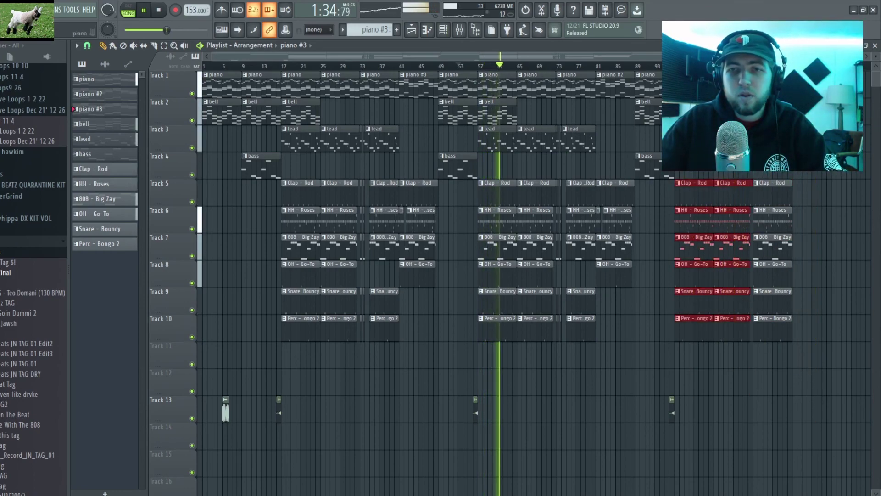
pyautogui.moveTo(781, 174); pyautogui.dragTo(797, 365)
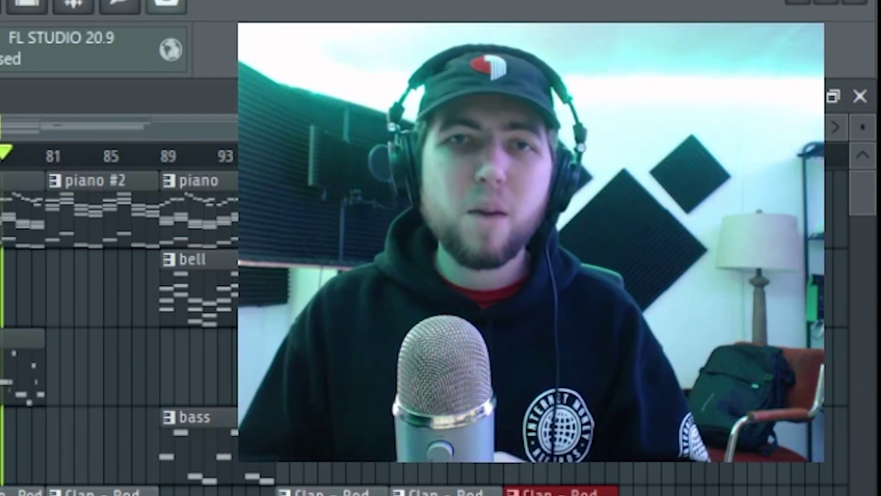
pyautogui.press('space')
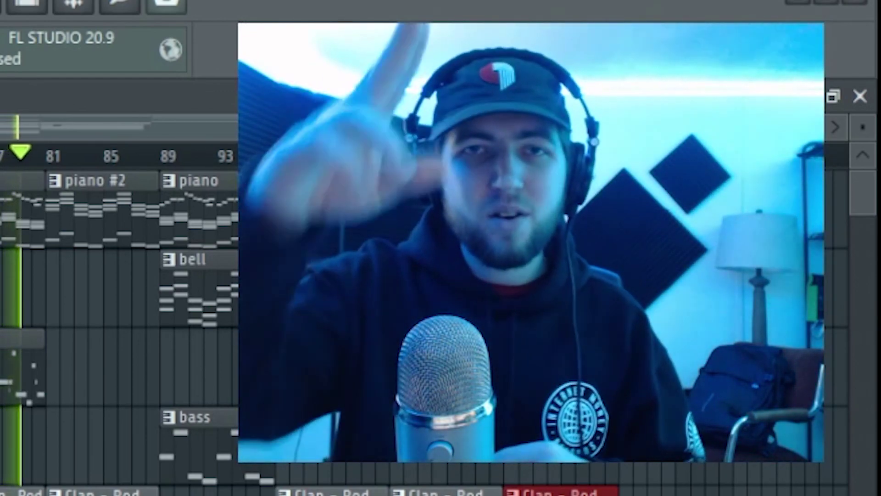